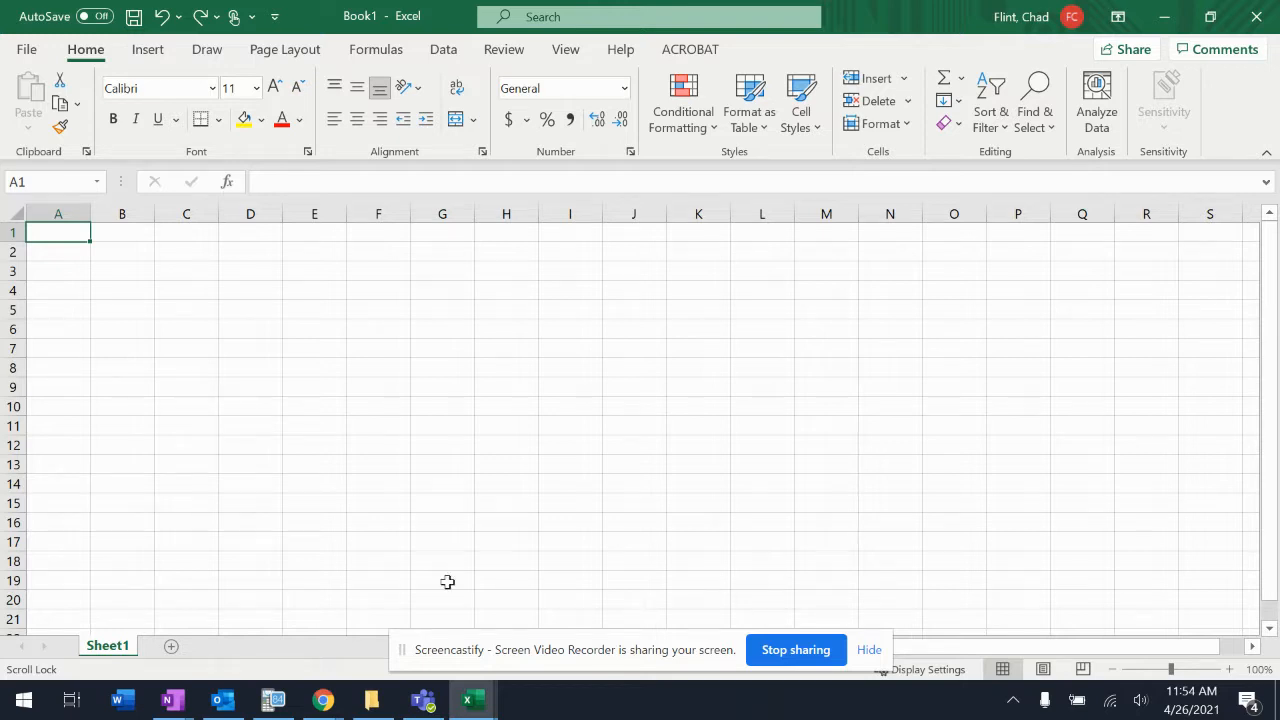
Rename the worksheet Sheet1 as "Blank Budget"
drag(580, 662, 610, 2)
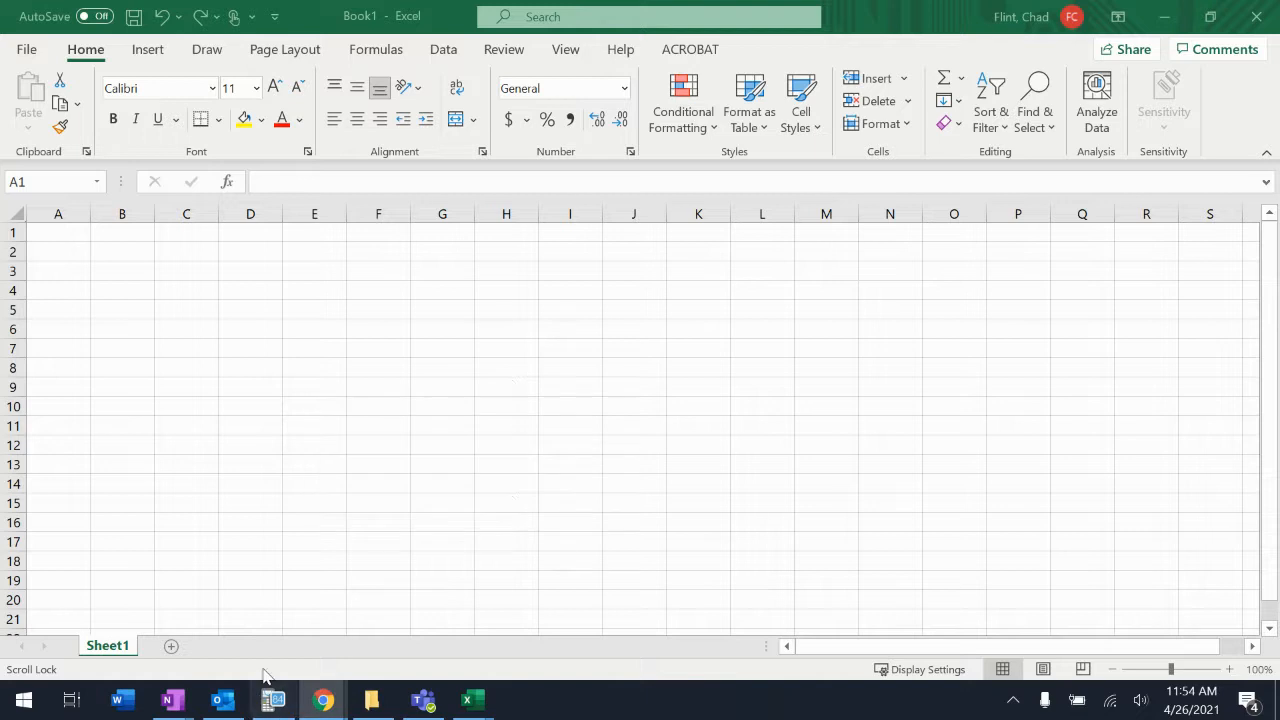
double_click(108, 646)
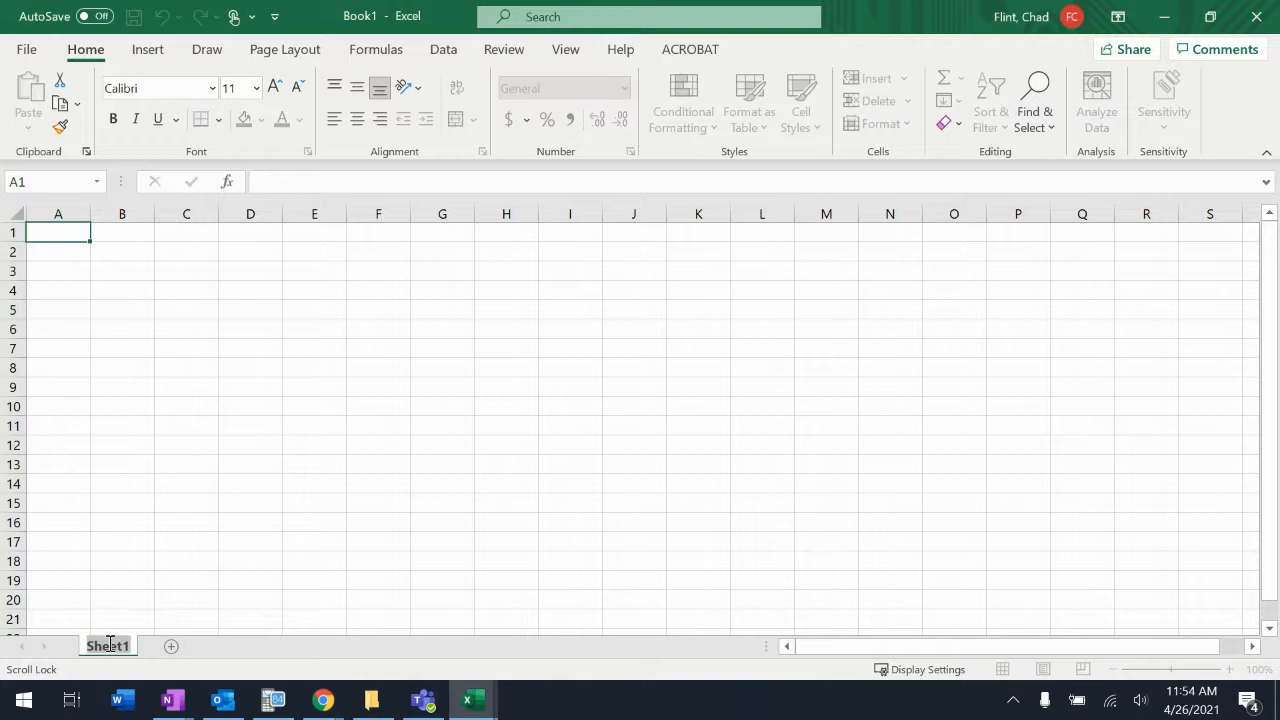
text(Blank Budget)
key(Return)
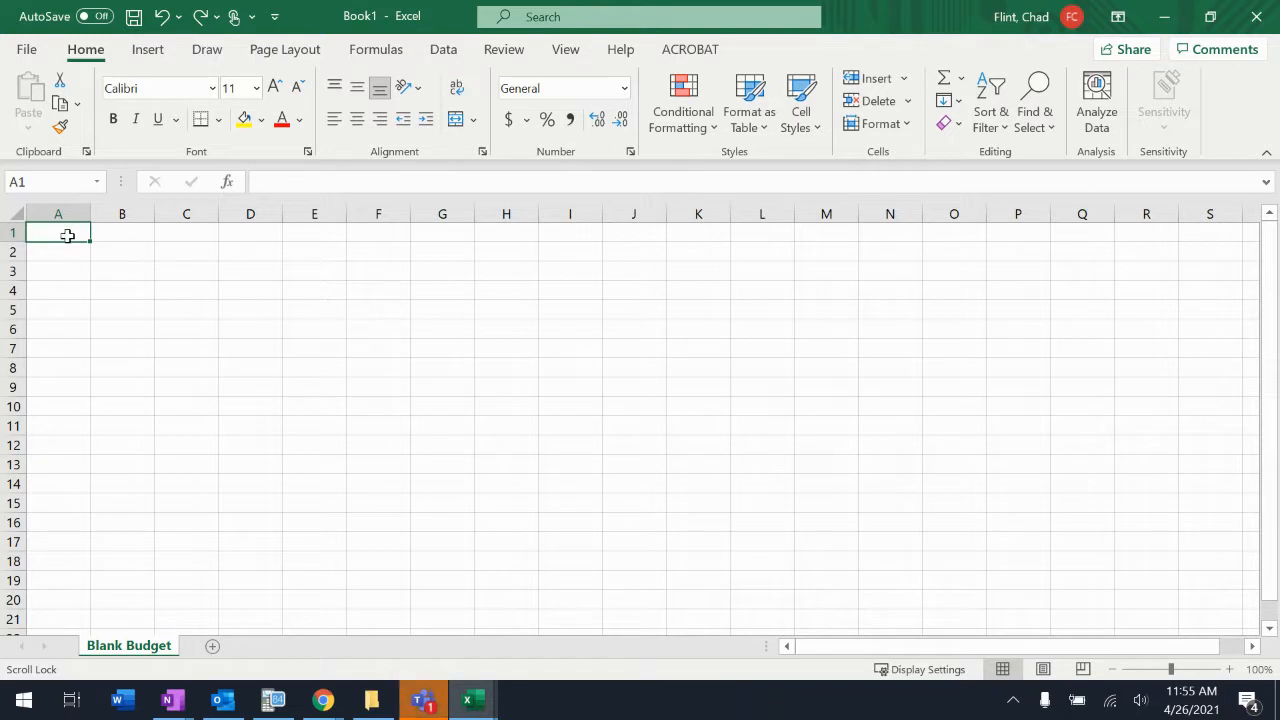
Merge and center cells A1:D1 and enter the title "Income"
drag(67, 235, 231, 232)
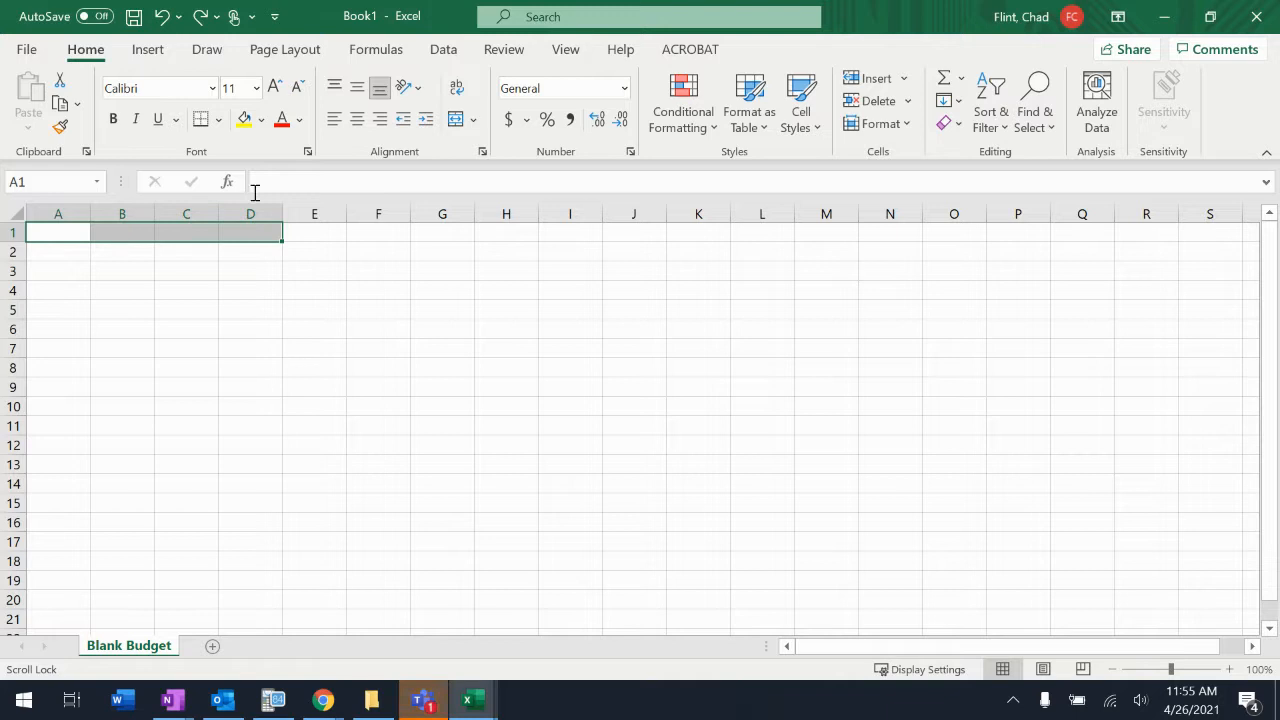
click(457, 121)
text(Incomes)
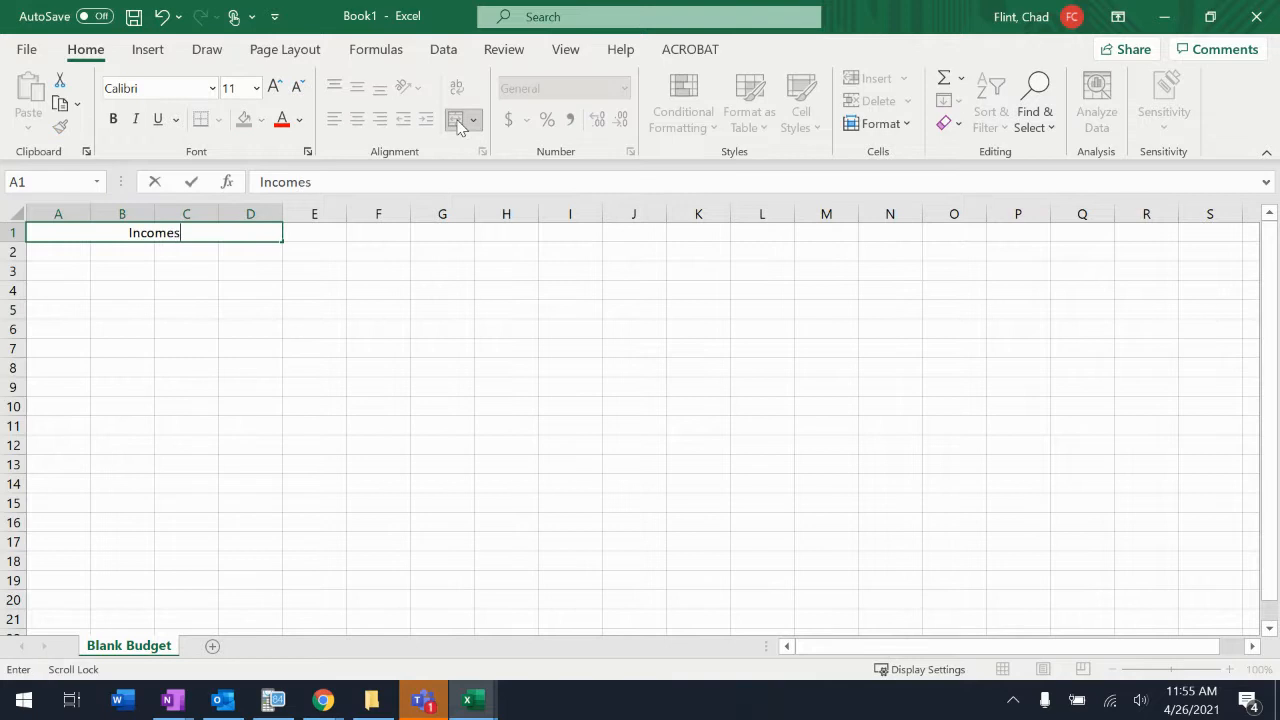
key(Return)
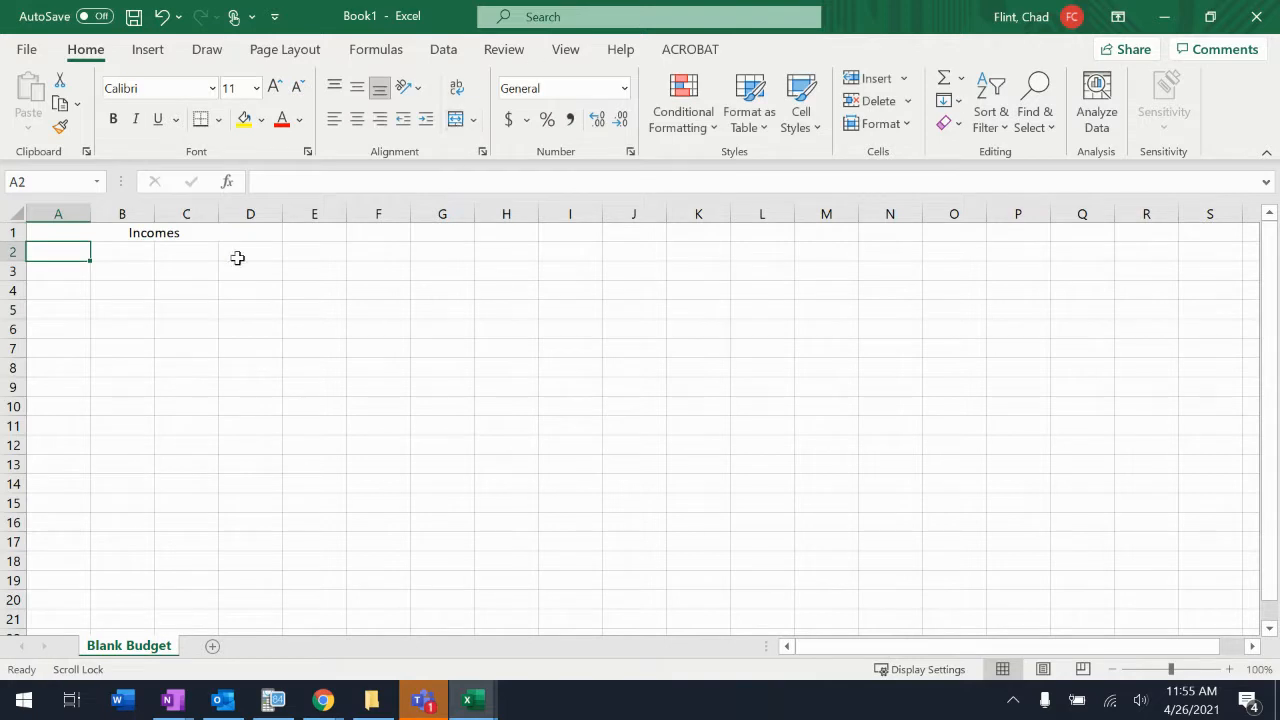
click(191, 234)
text(Income)
key(Return)
Enter the headers Date, Amount and Note in row 6 from column A, and merge and center Note across C6:D6
key(Down)
key(Down)
key(Down)
key(Down)
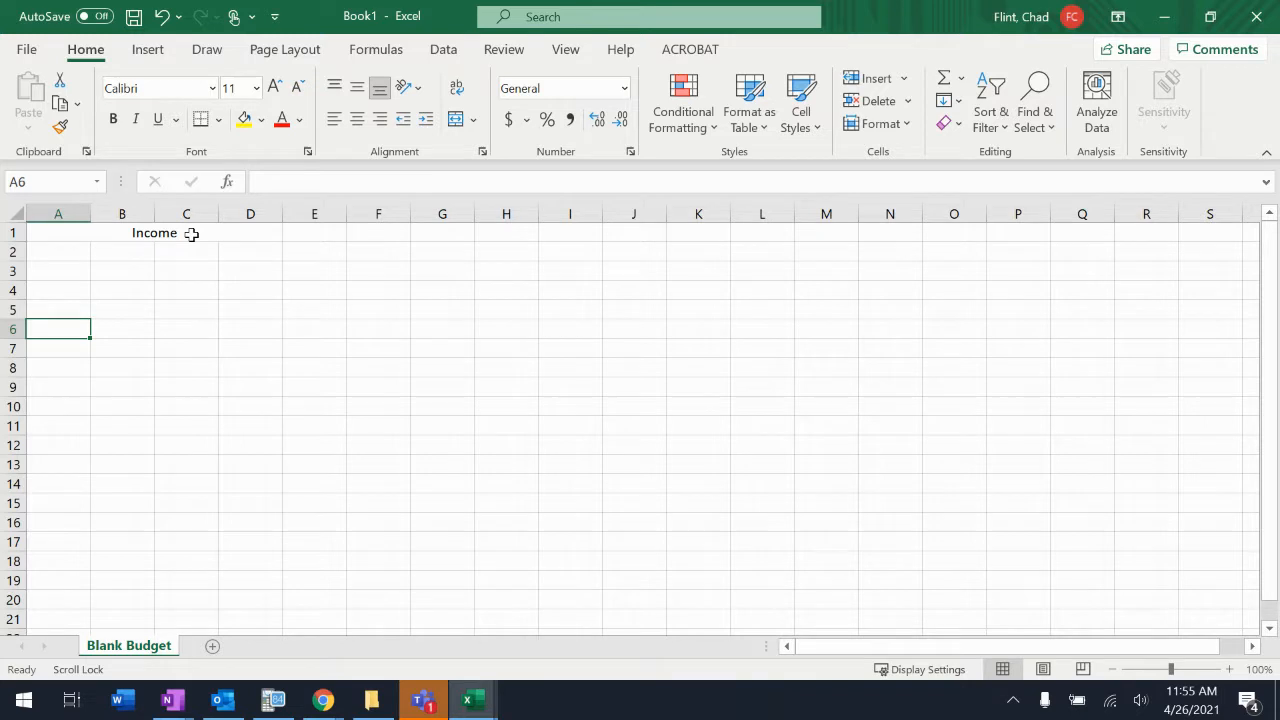
text(Date)
key(Tab)
text(Amount)
key(Tab)
text(Note)
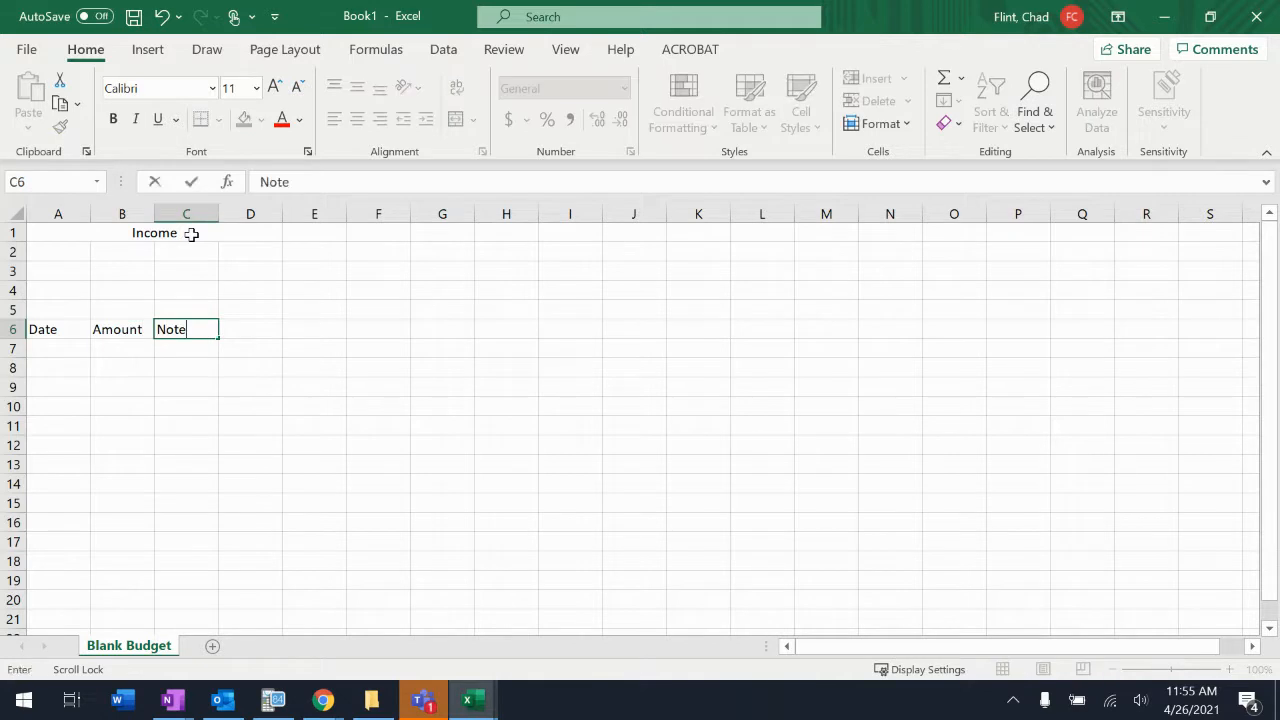
key(Return)
drag(196, 331, 224, 329)
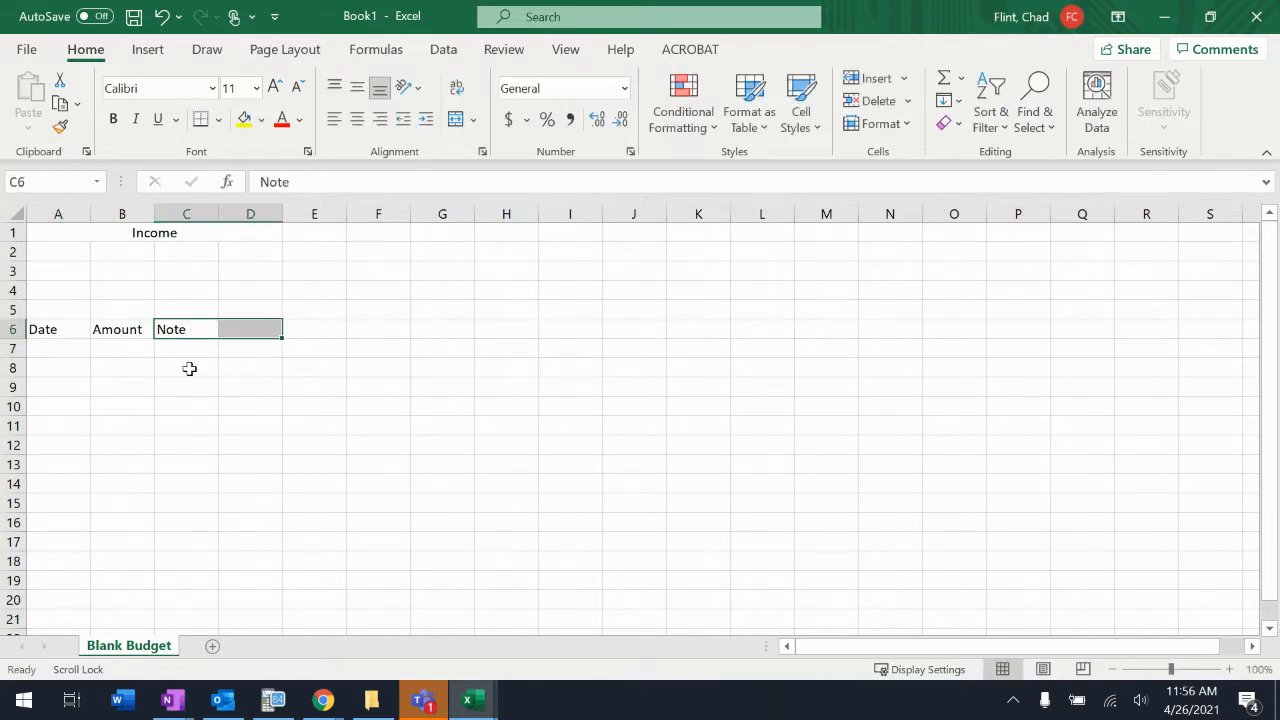
click(457, 119)
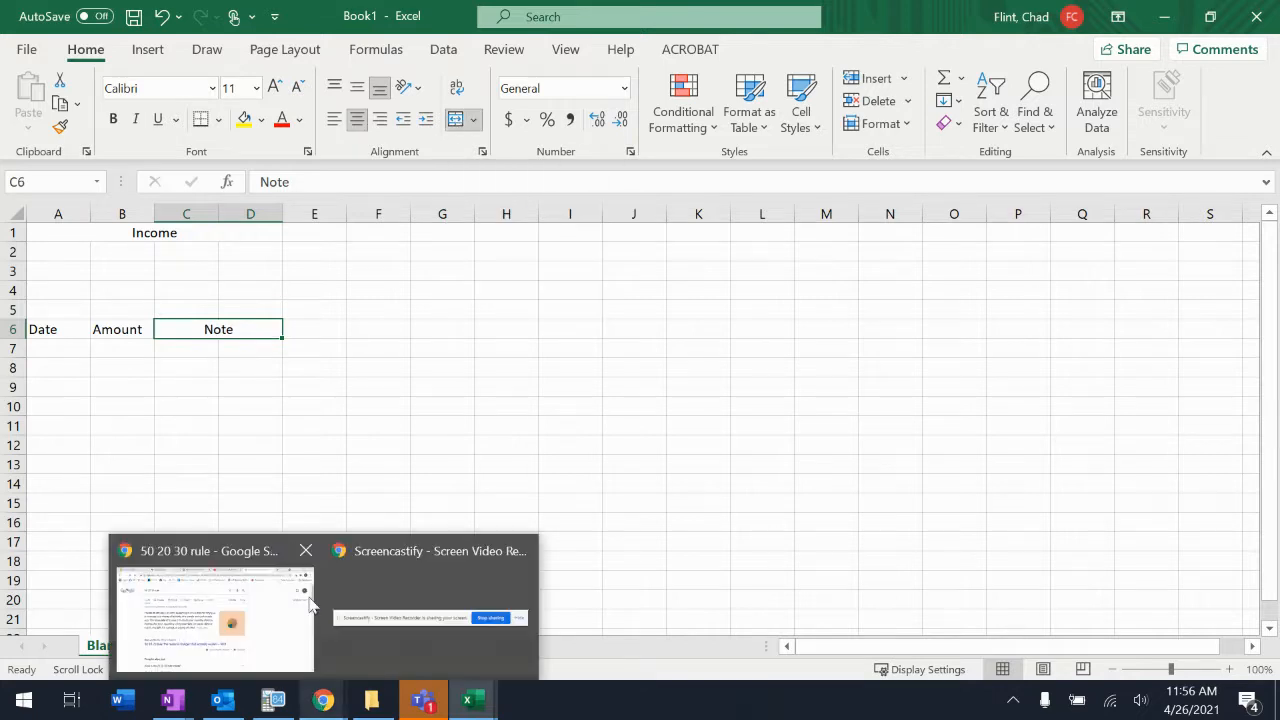
Apply the Accounting number format to the Amount cells B7:B30
click(117, 348)
drag(117, 348, 119, 610)
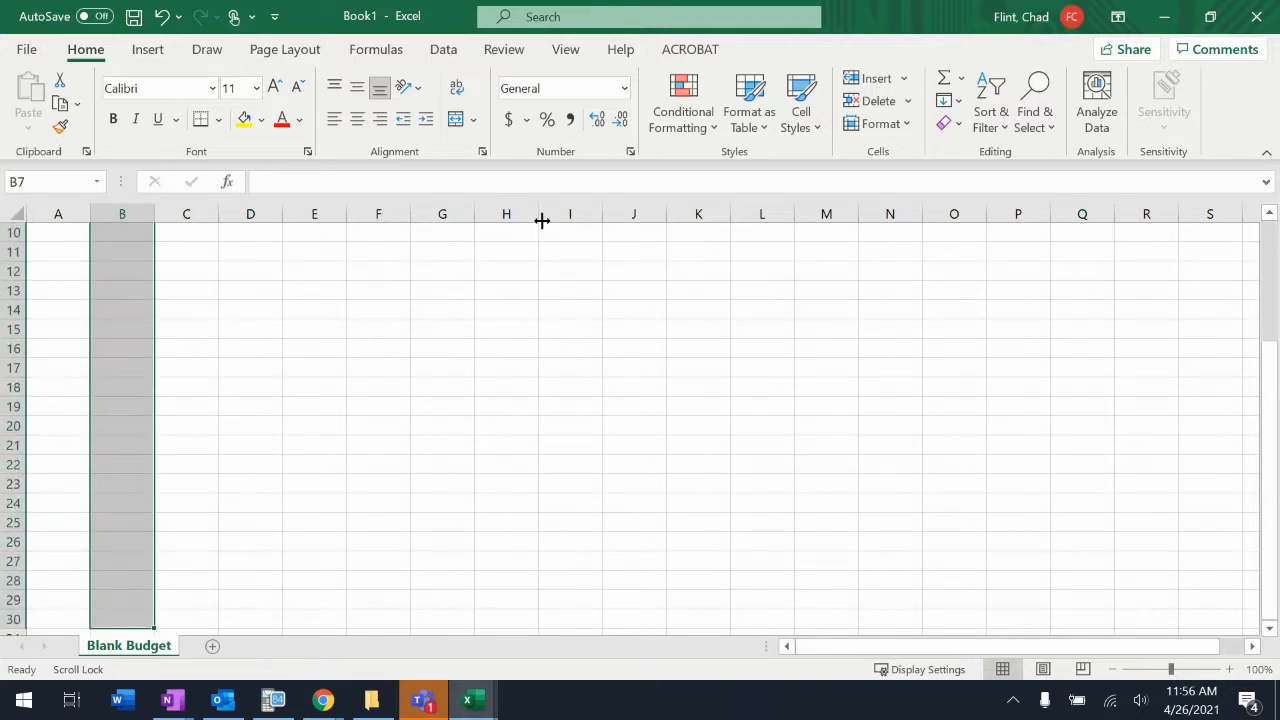
click(510, 120)
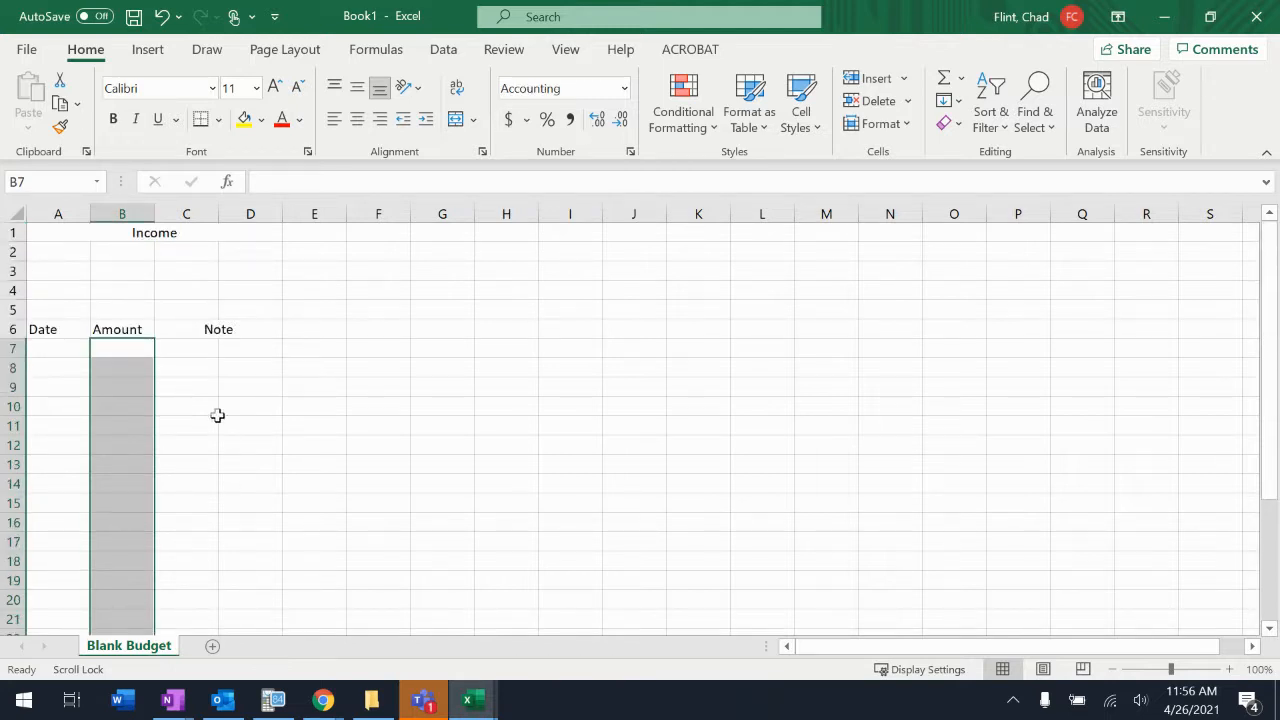
Copy the merged Note header's formatting down columns C and D from row 7
click(218, 330)
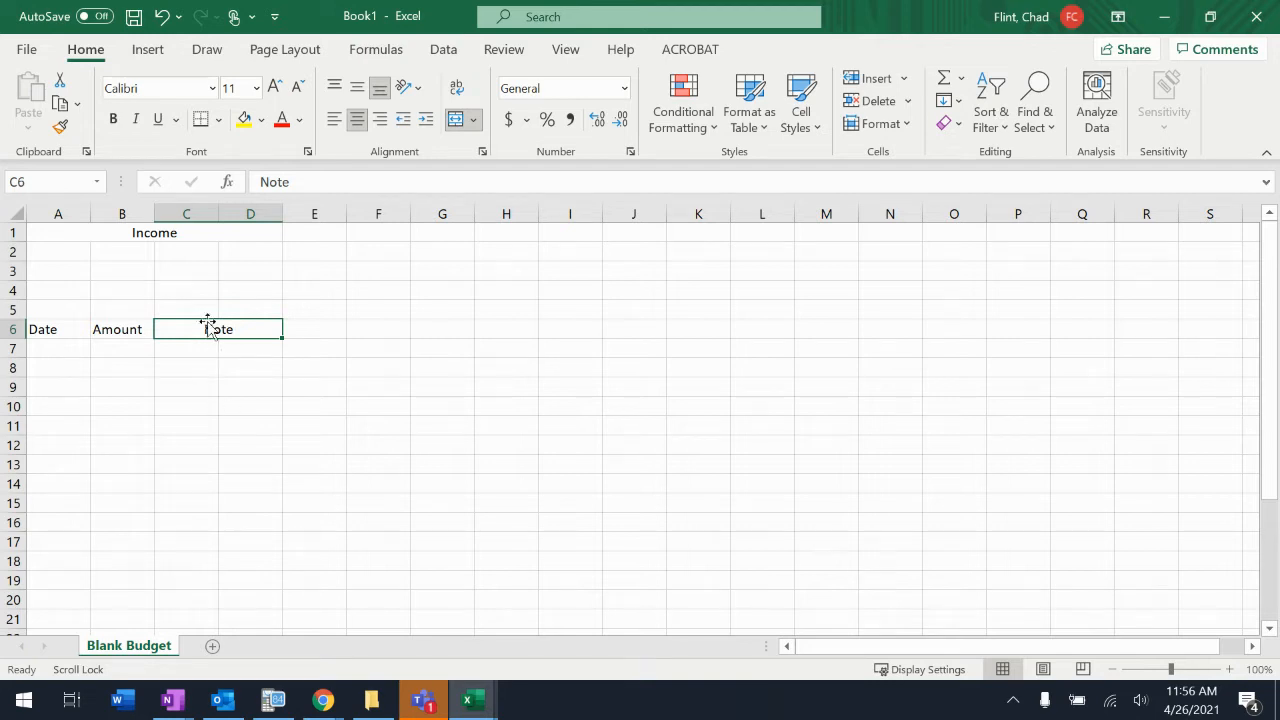
click(66, 128)
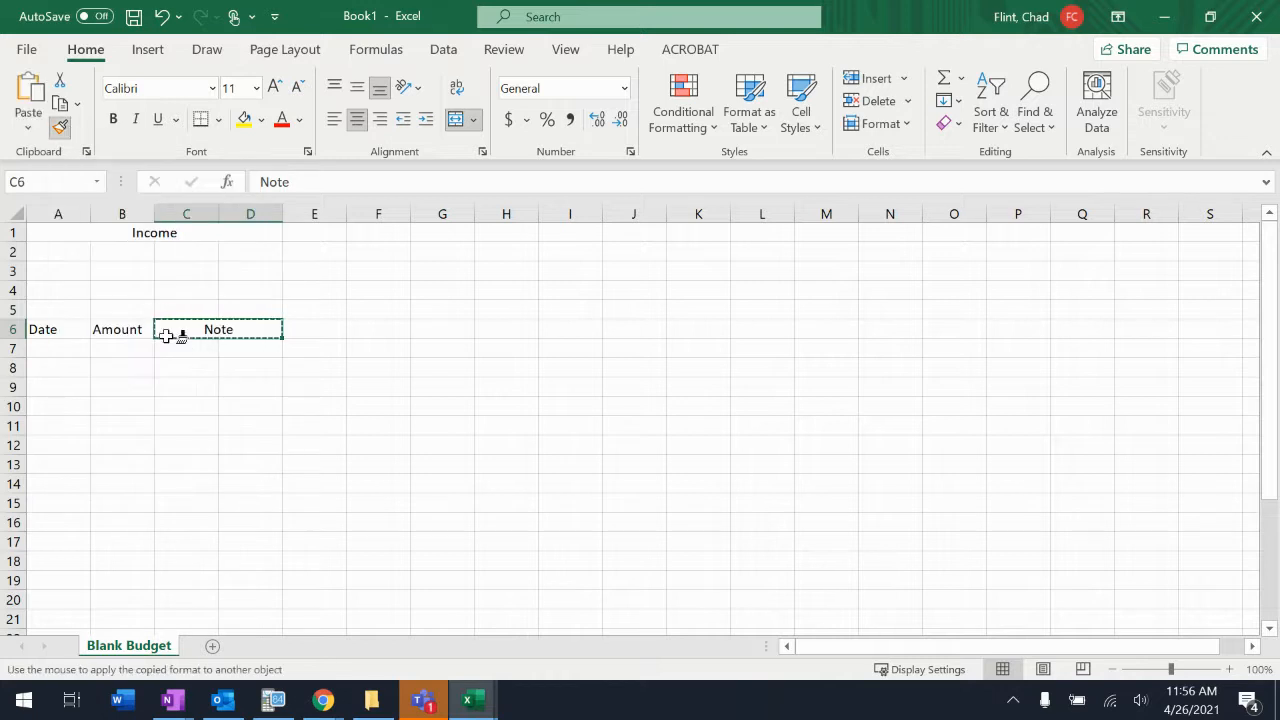
mouse_move(174, 348)
mouse_down()
mouse_move(237, 374)
mouse_move(251, 466)
mouse_move(236, 661)
mouse_move(243, 591)
mouse_move(237, 611)
mouse_up()
scroll(237, 611, up, 3)
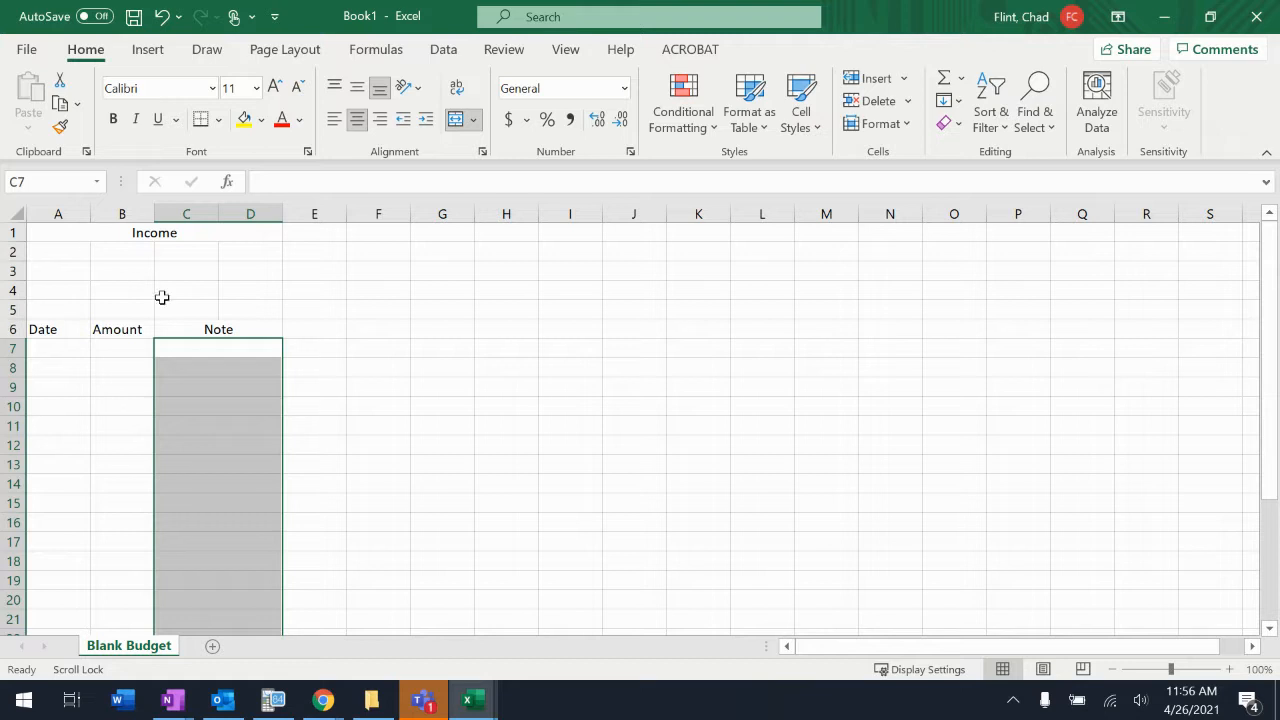
Enter "Monthly Total:" in A2, merge it across A2:B2 and right-align it
right_click(76, 253)
click(77, 251)
text(M)
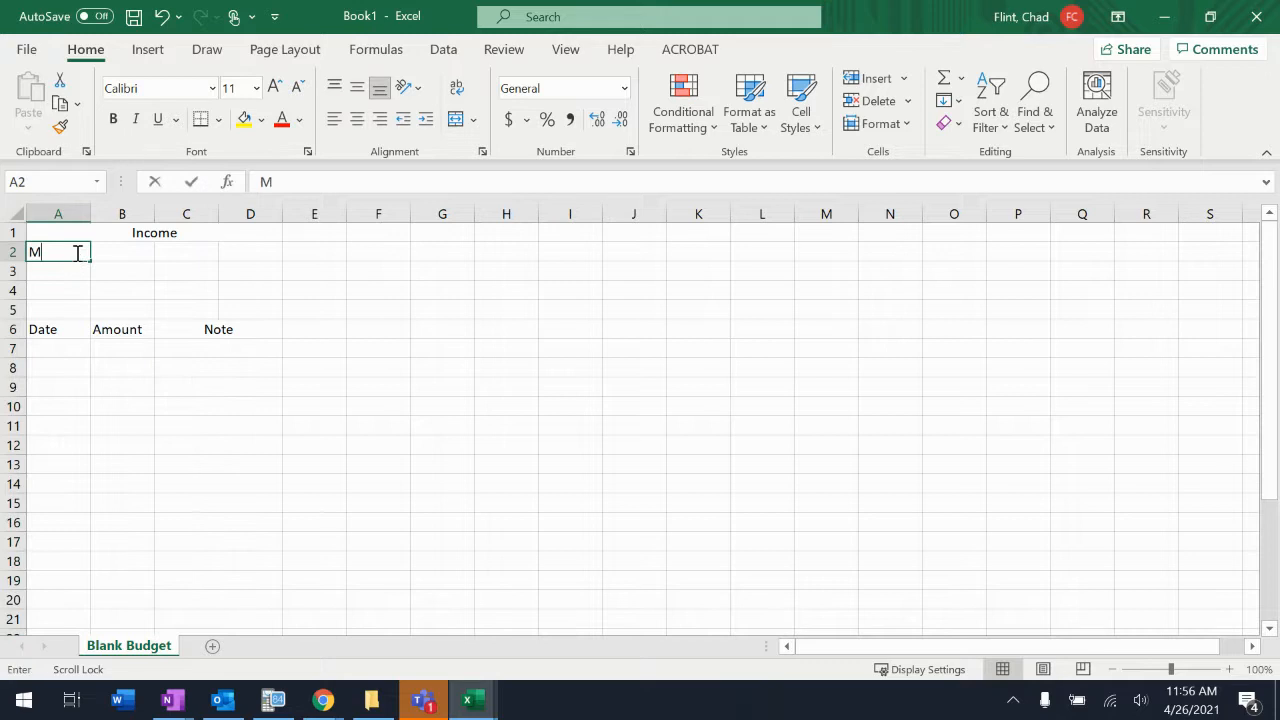
text(onthly Total:)
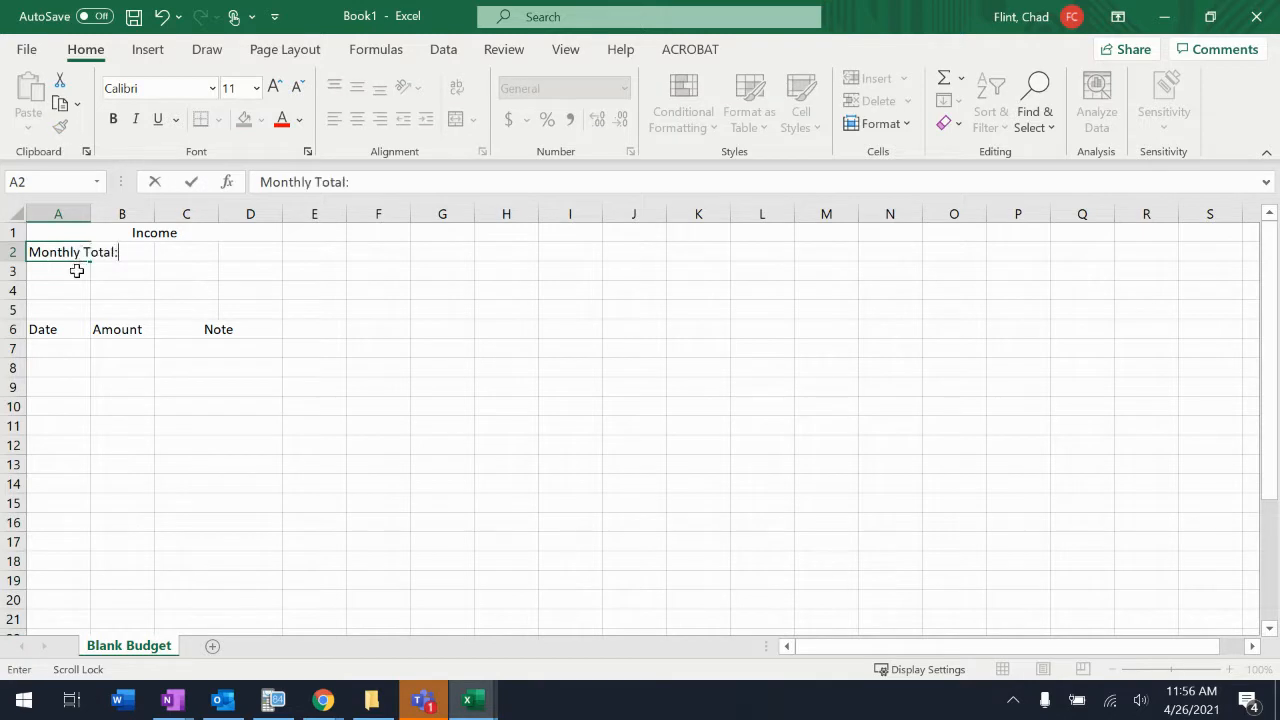
key(Return)
drag(77, 251, 112, 262)
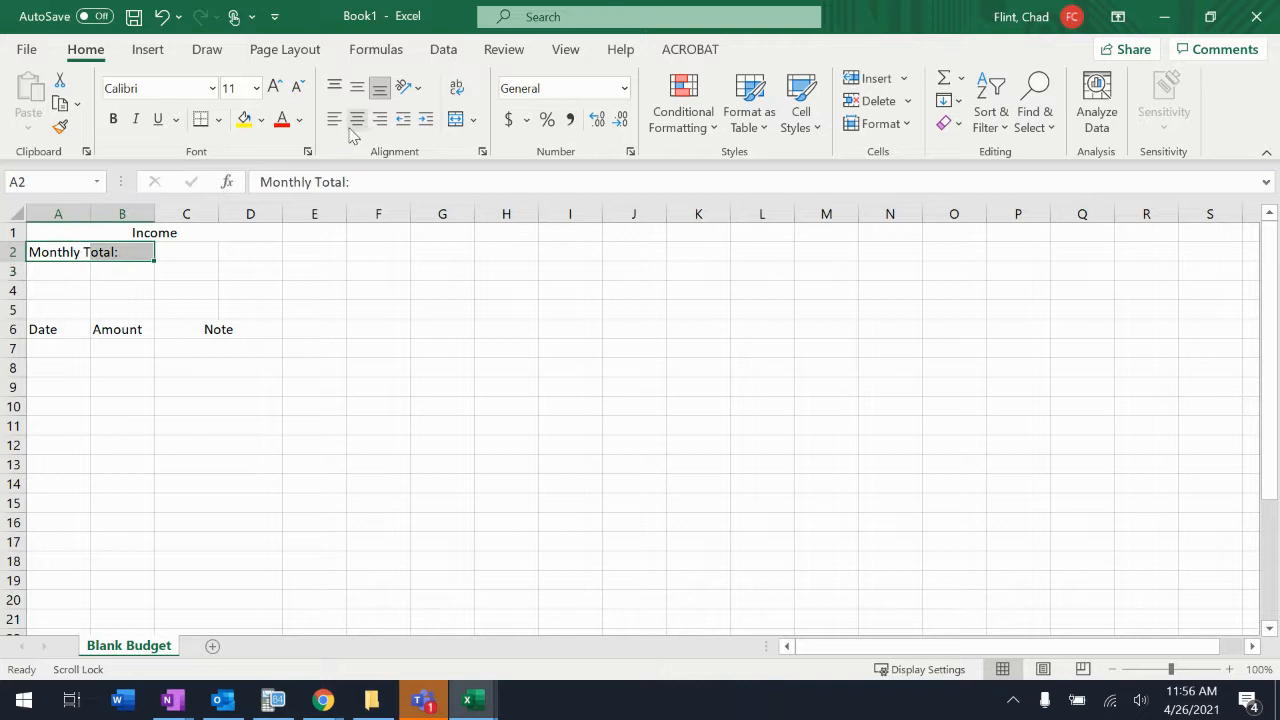
click(455, 121)
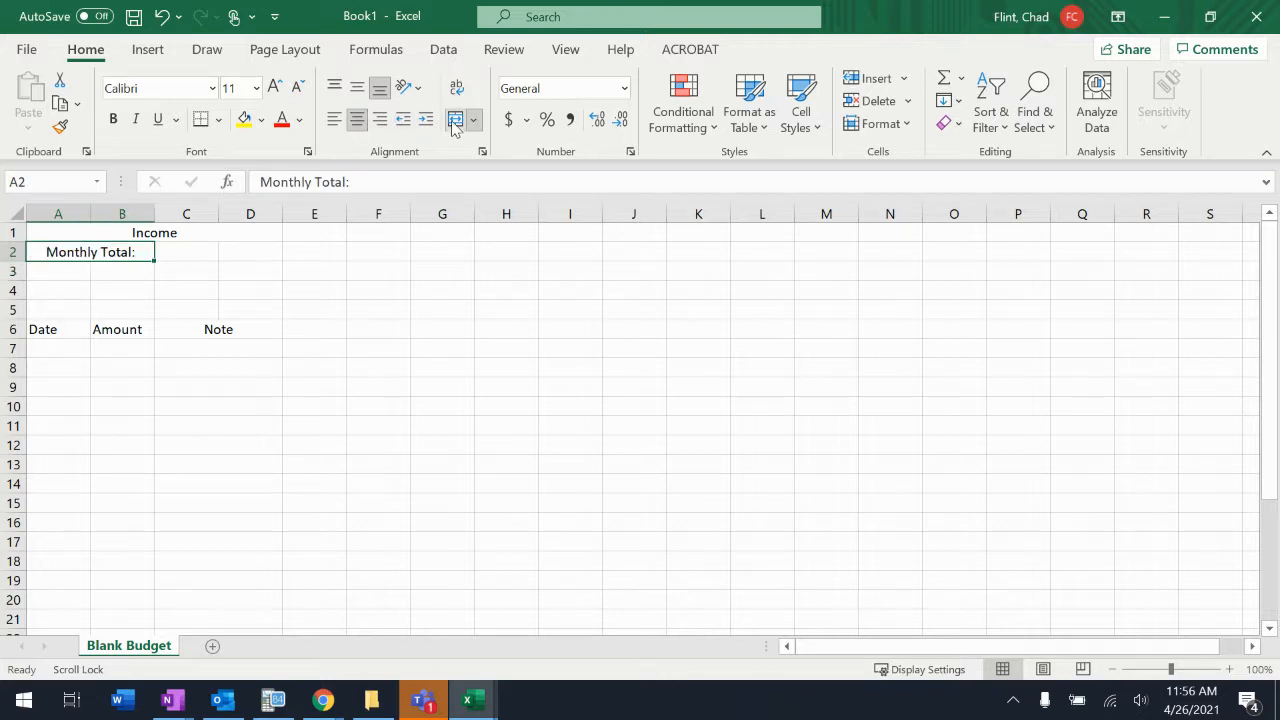
click(380, 120)
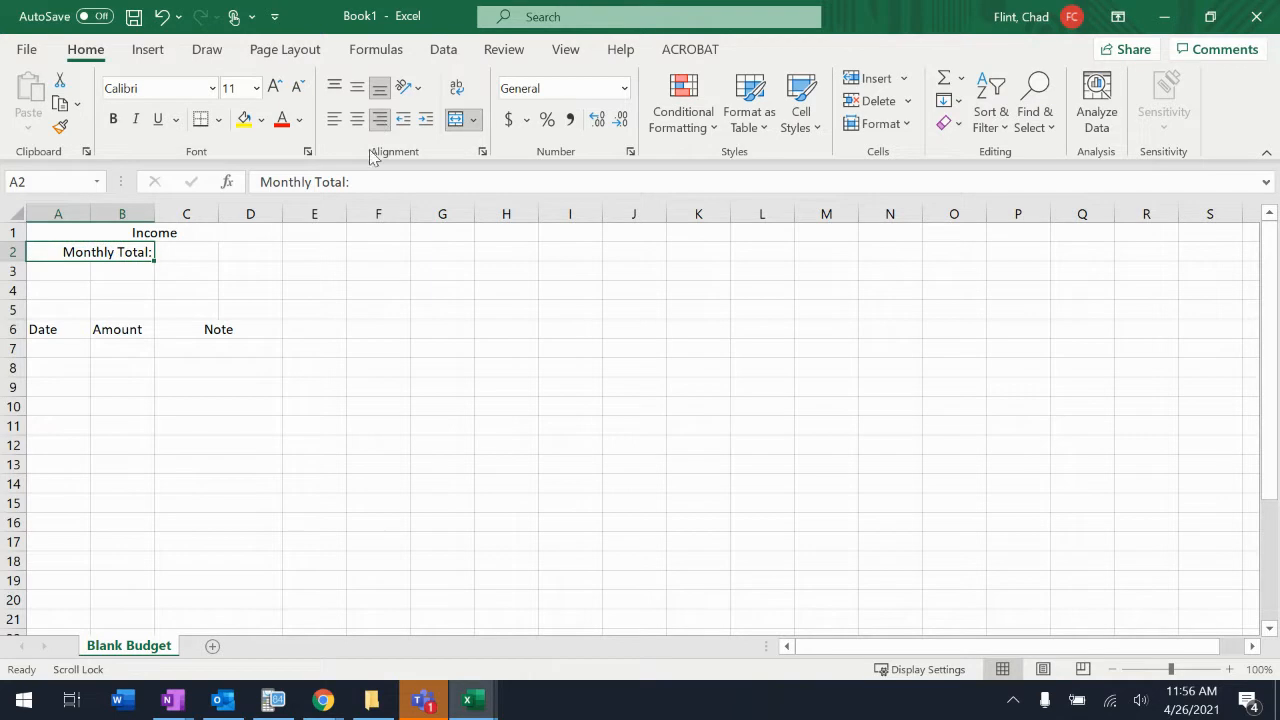
Enter the formula =SUM(B7:B30) in C2 to total the income amounts
click(186, 253)
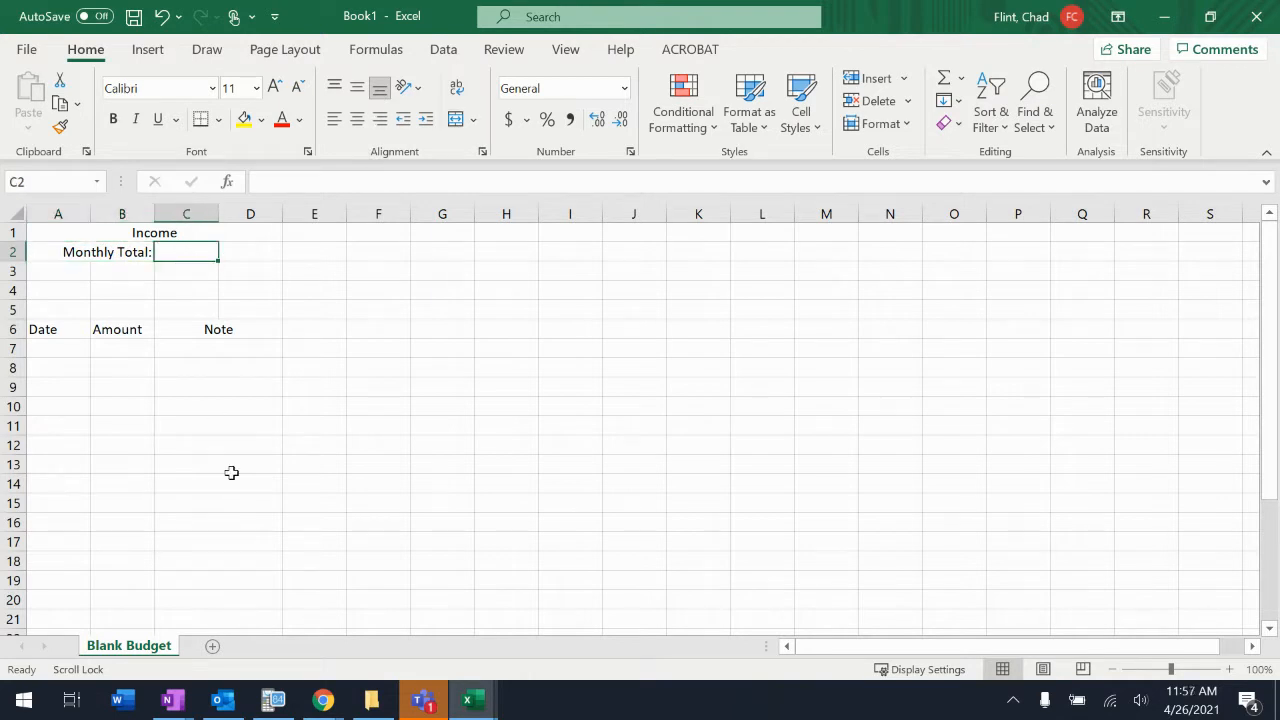
text(=sum()
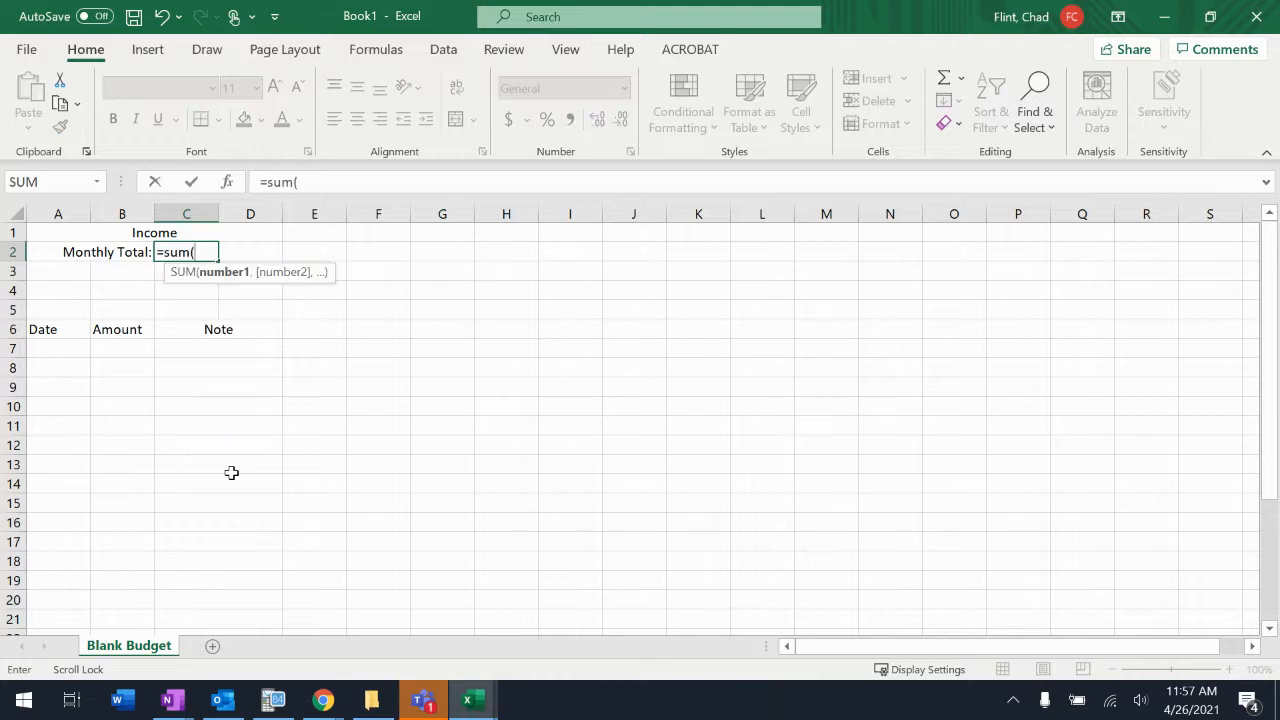
click(126, 344)
drag(126, 344, 113, 608)
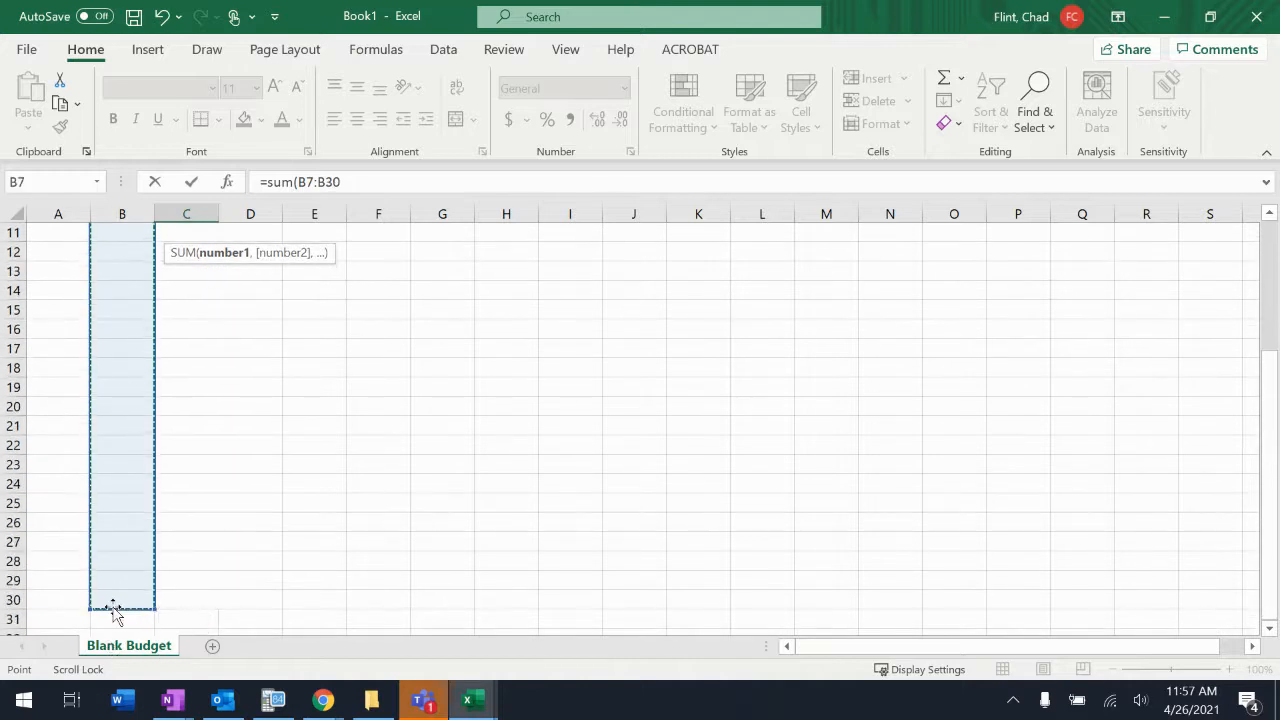
text())
key(Return)
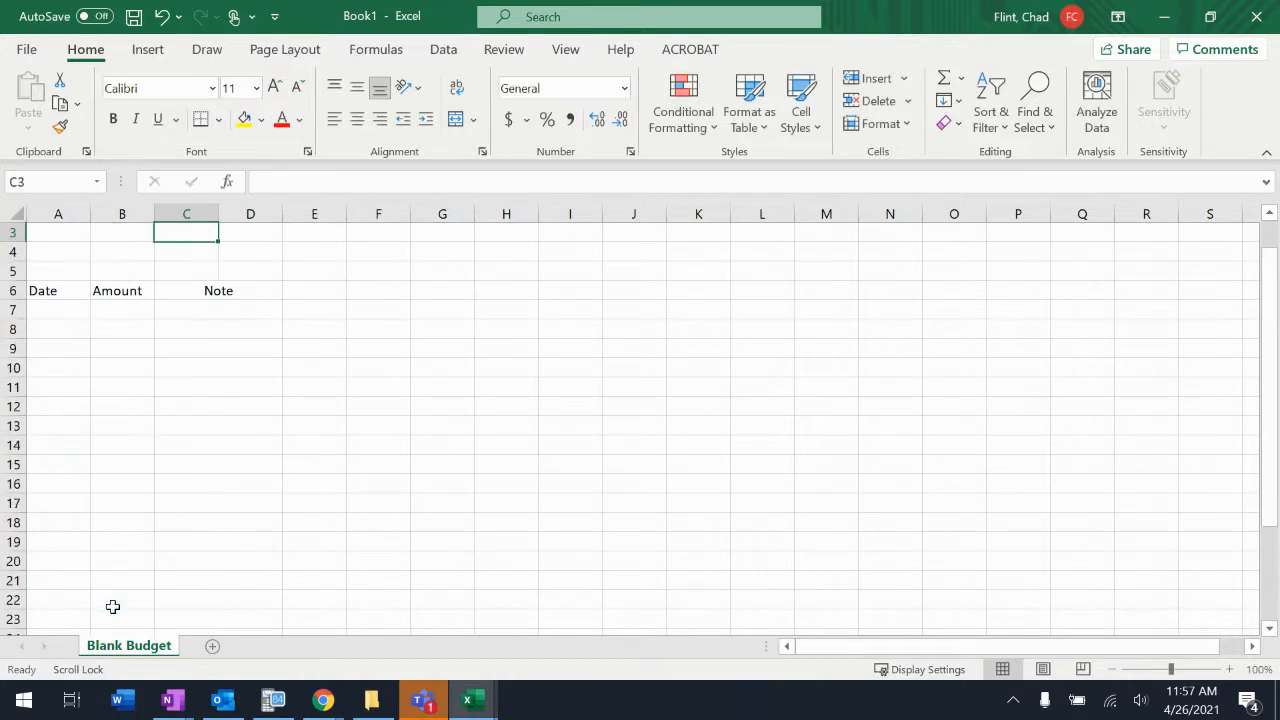
click(193, 252)
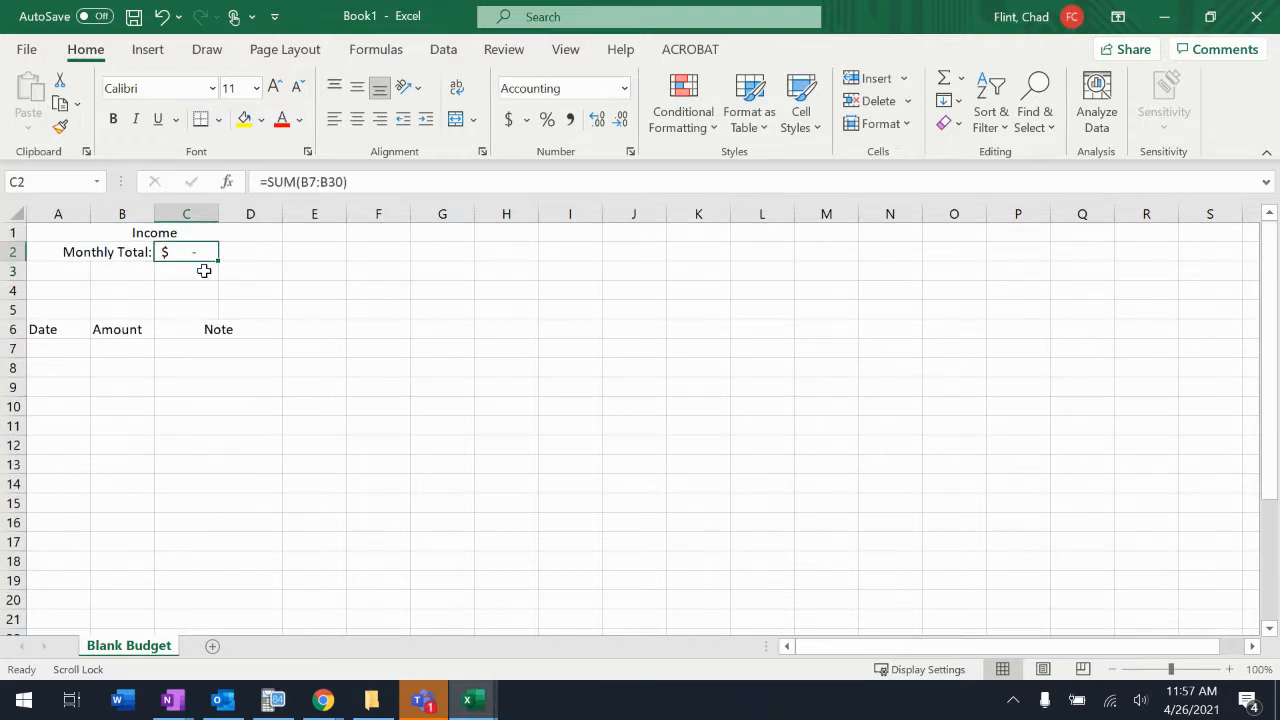
Enter a sample income record in row 7 with date 1/7/2021, amount 350 and note Paycheck
click(65, 350)
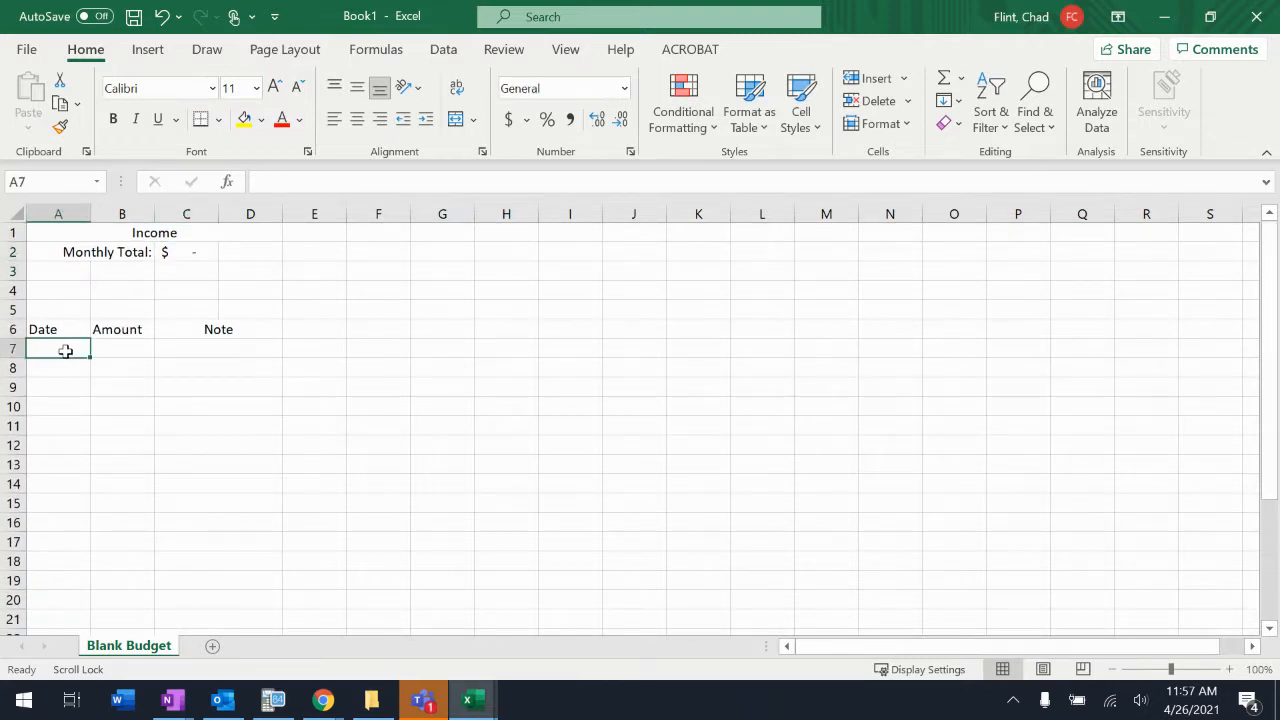
text(1/7/)
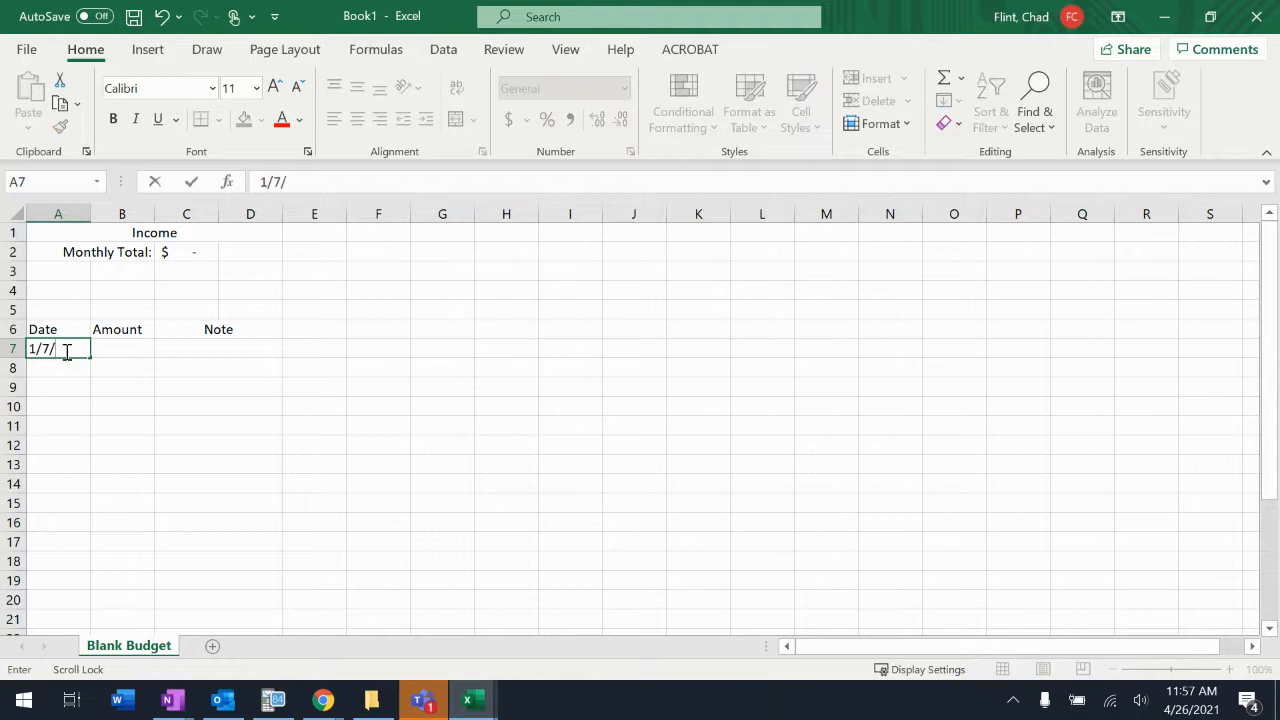
text(2021)
key(Tab)
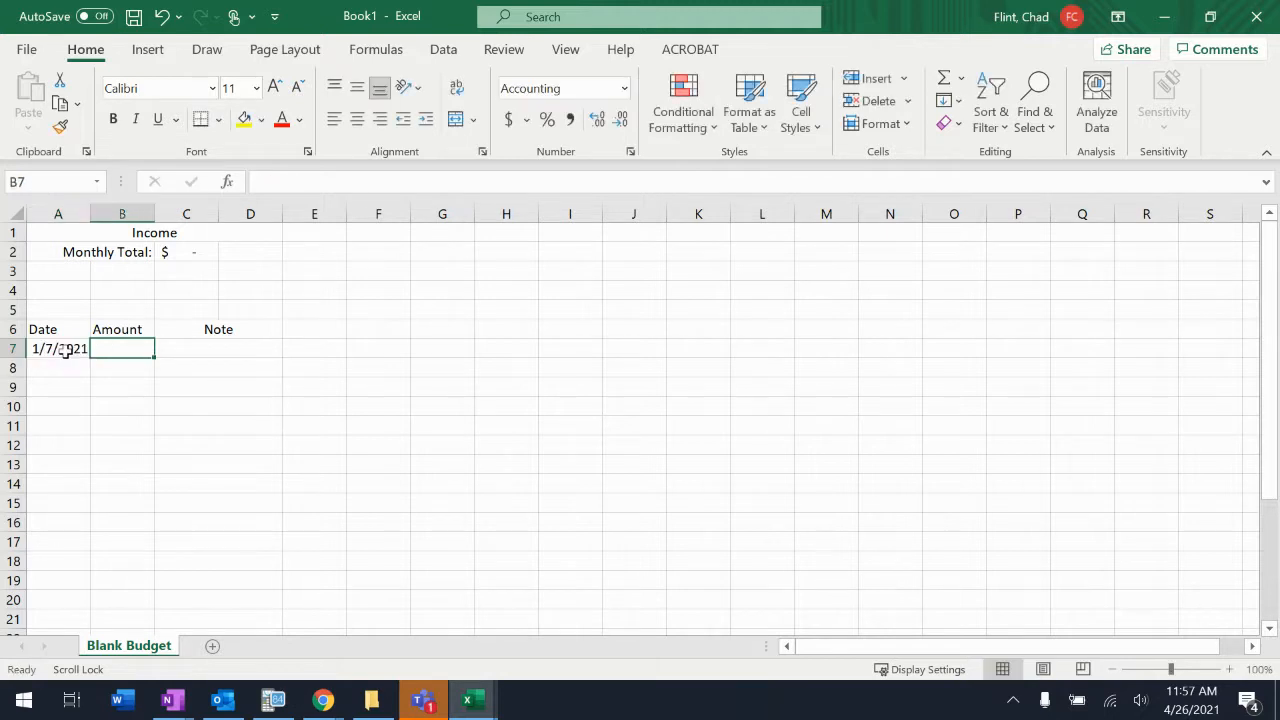
text(350)
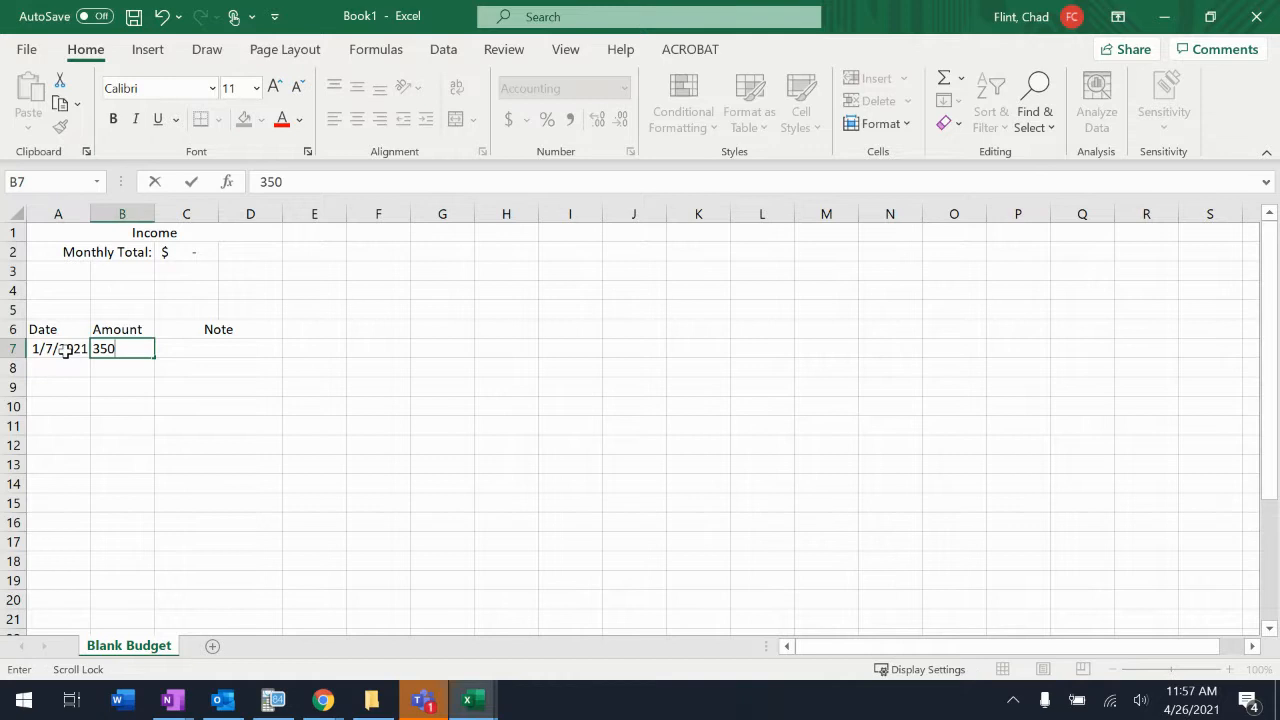
key(Tab)
text(Paycheck)
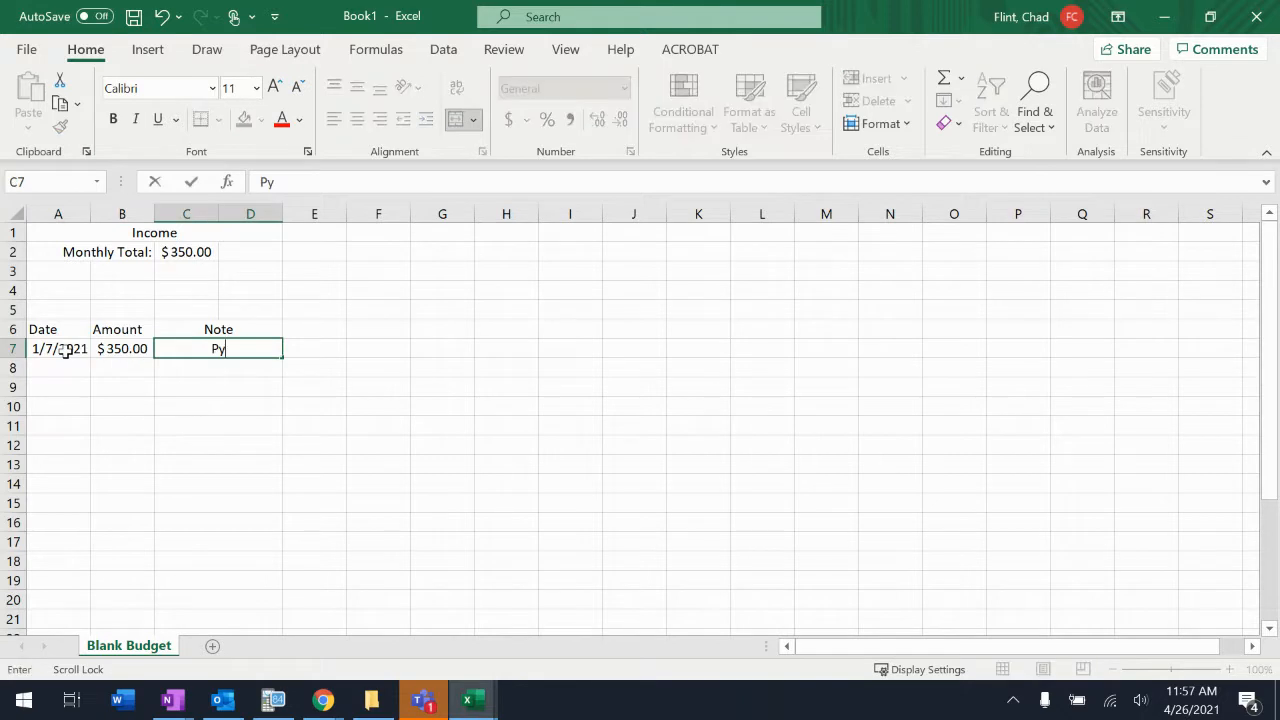
key(Return)
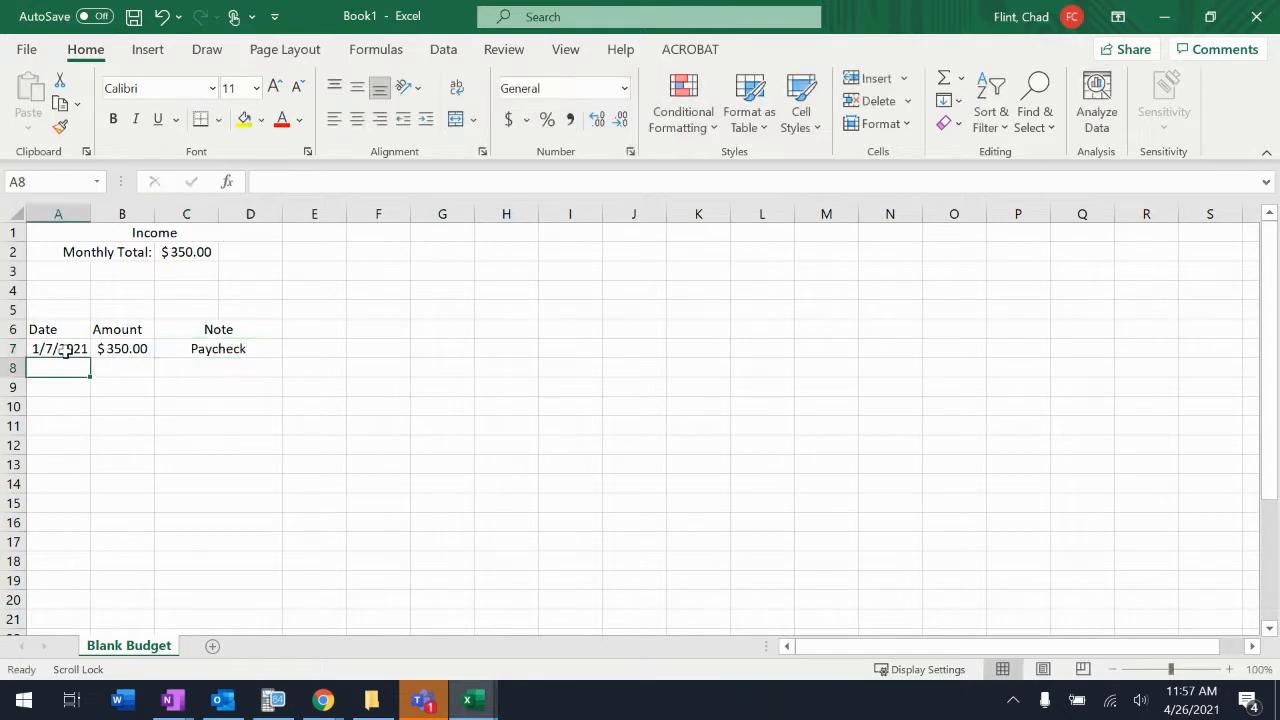
Clear the sample income record from A7:D7
drag(69, 343, 195, 365)
key(Delete)
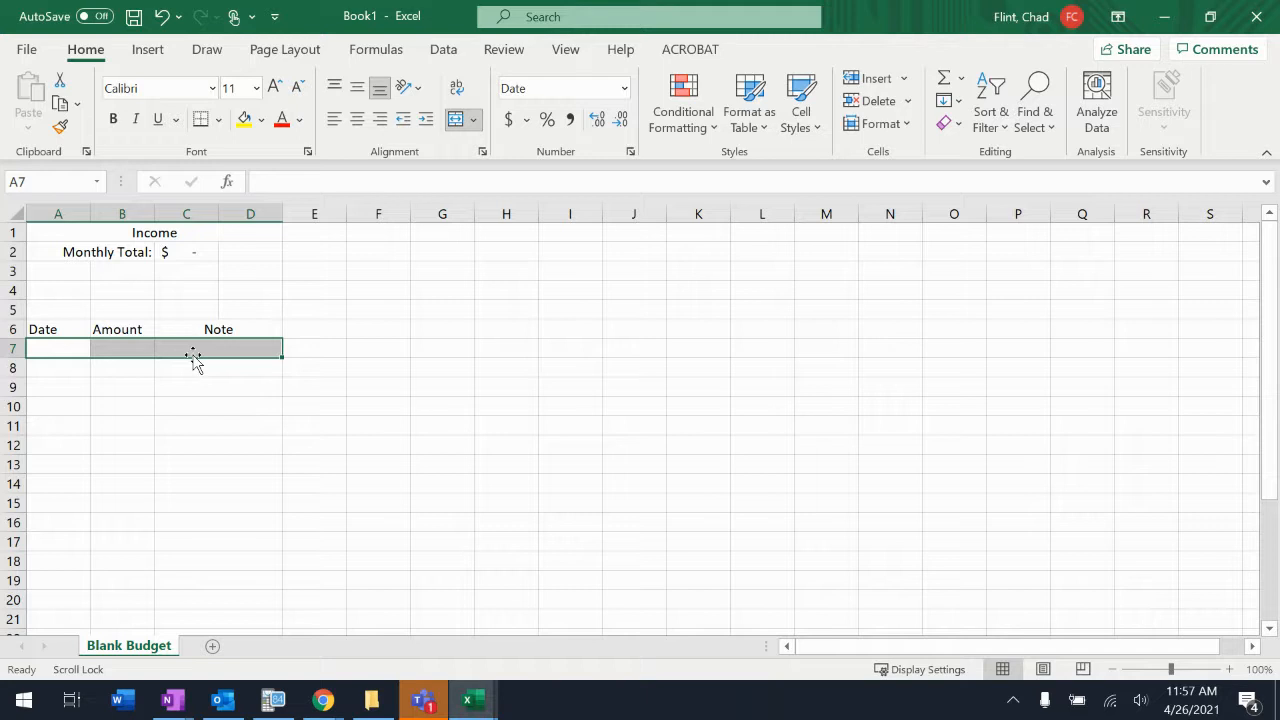
click(329, 405)
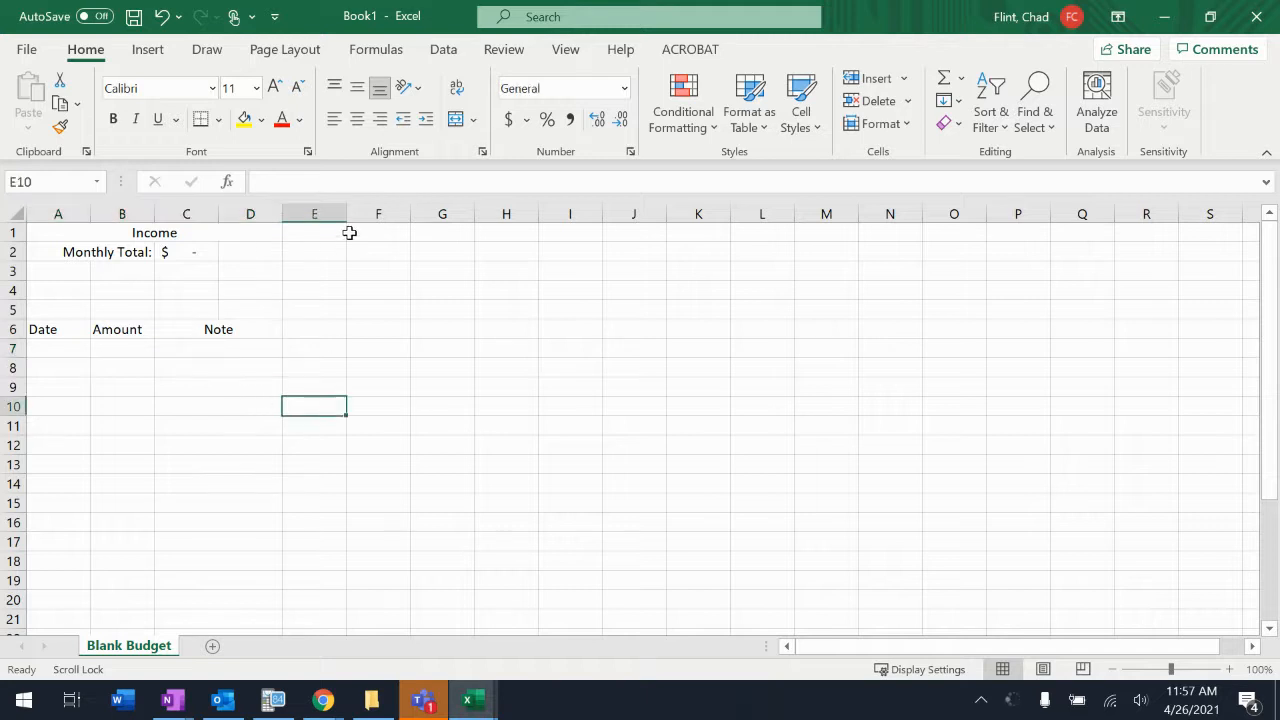
Narrow column E to a slim spacer, and merge and center cells F1:I1
drag(344, 219, 305, 227)
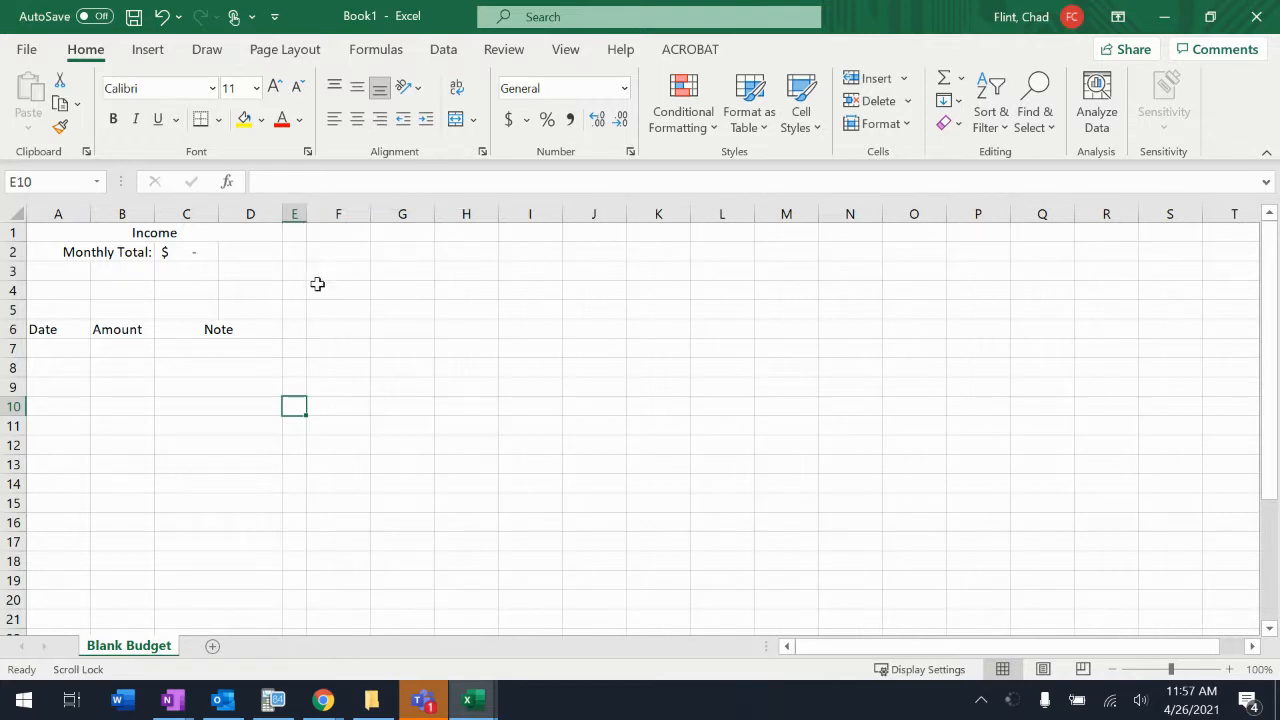
drag(341, 233, 509, 231)
click(457, 120)
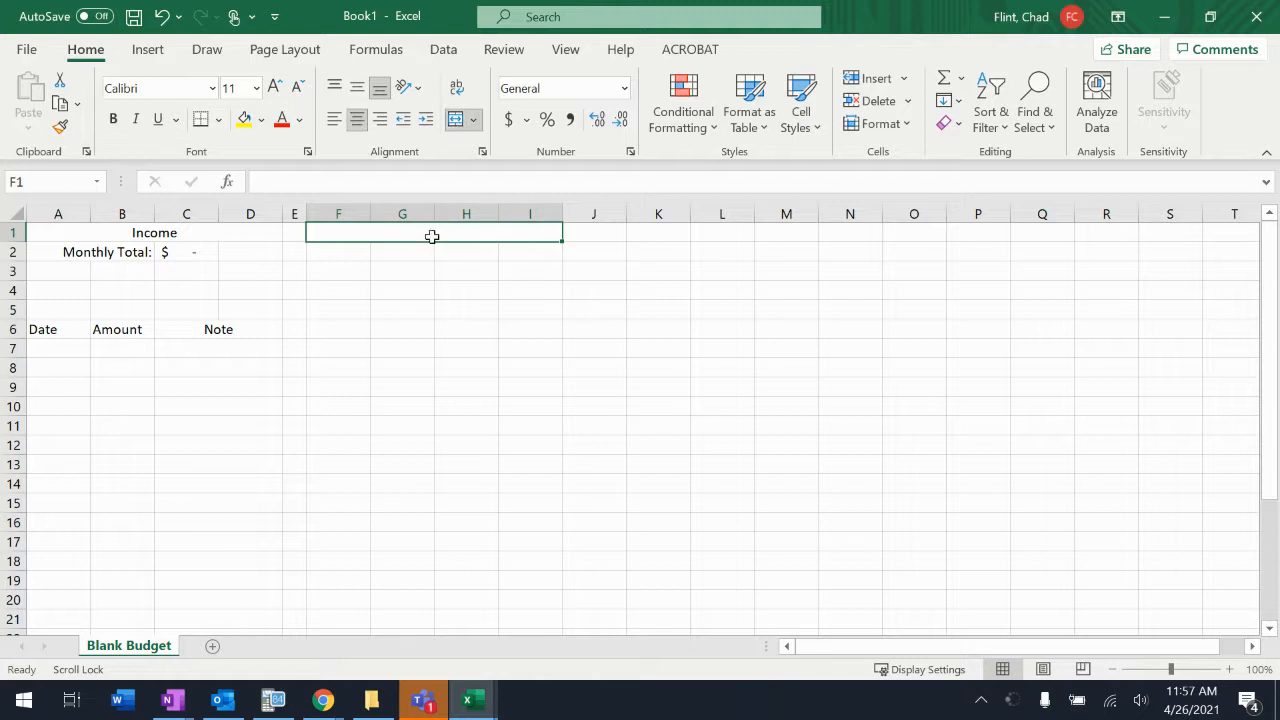
Enter the heading Fixed Expensed in the merged cells F1:I1
text(Fixed Expne)
key(BackSpace)
key(BackSpace)
text(ensed)
key(Return)
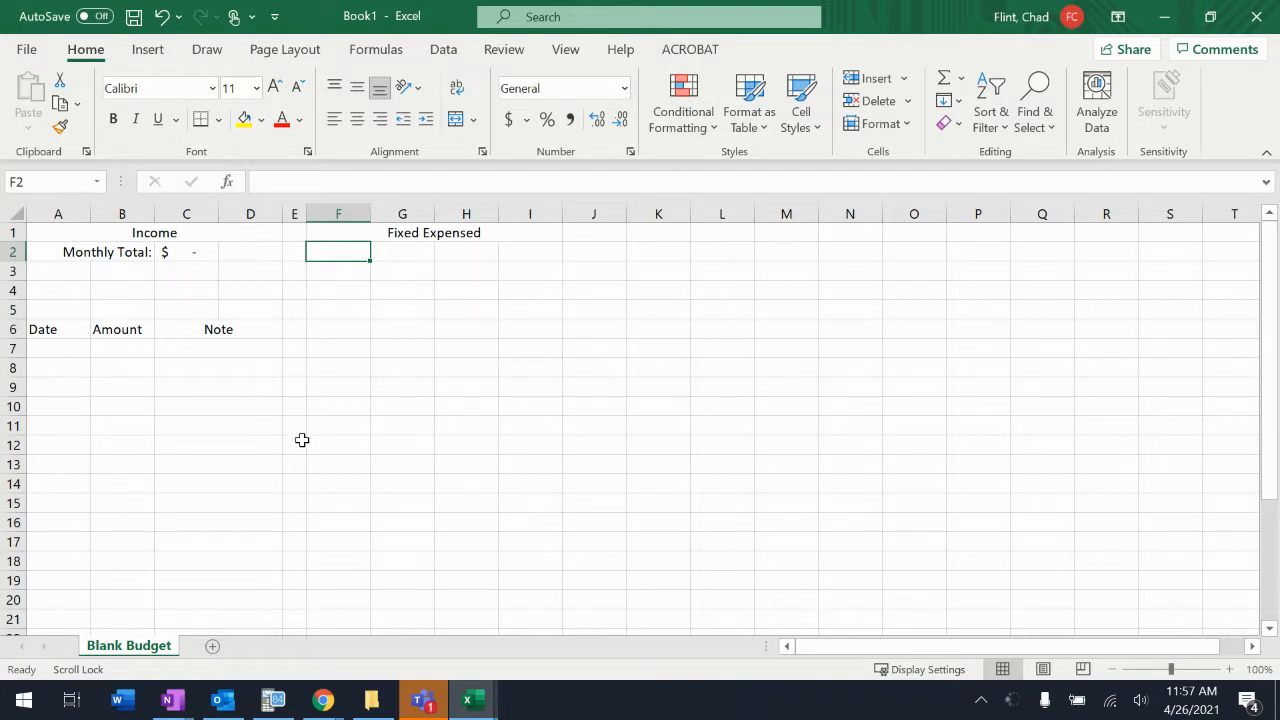
Copy the income section's Date, Amount and Note table, starting at A6, and paste it at F6
drag(57, 329, 262, 478)
drag(201, 525, 191, 620)
key(ctrl+c)
scroll(507, 361, up, 3)
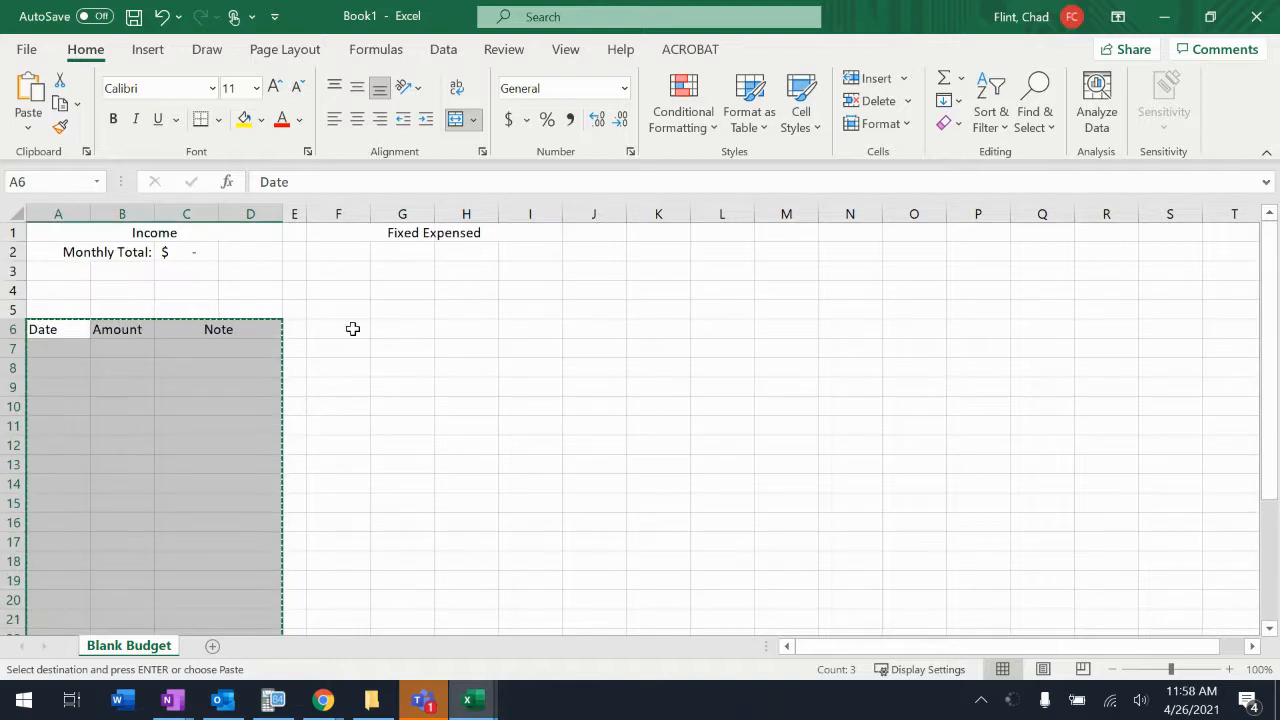
click(346, 329)
key(ctrl+v)
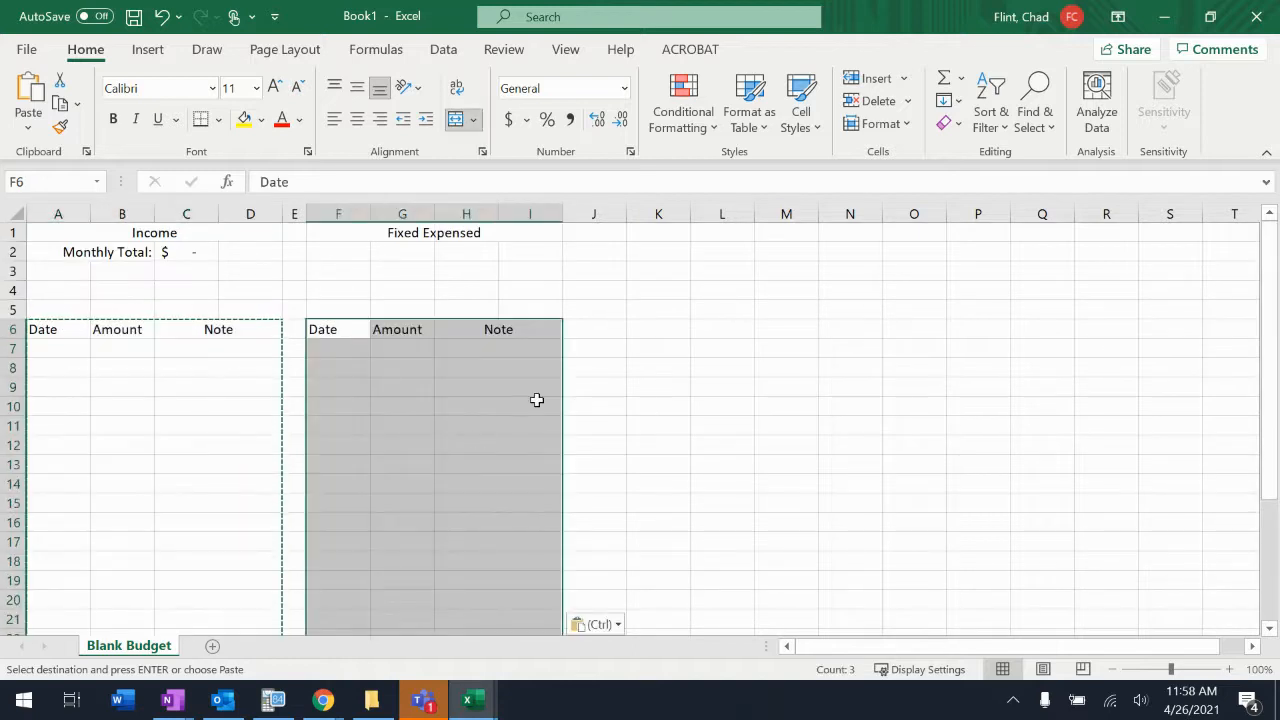
Test the pasted Amount column's number format with 600 in G7, and undo the entry
click(390, 422)
click(400, 343)
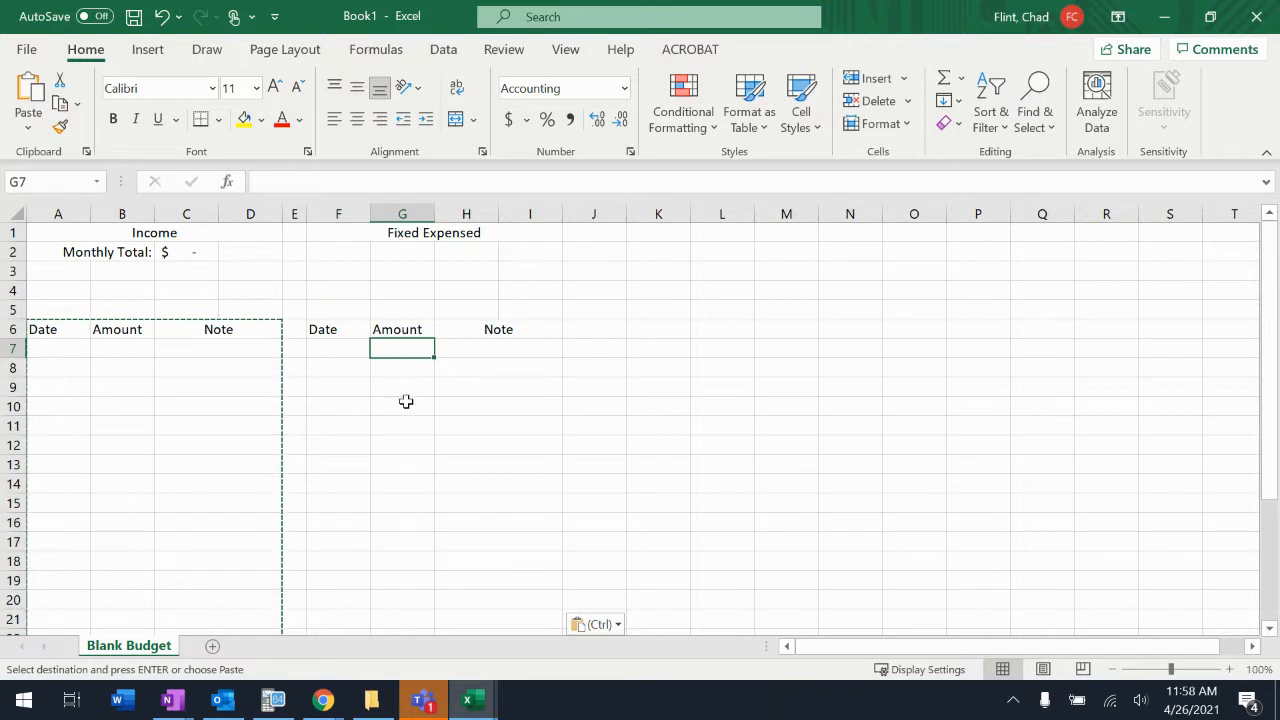
text(600)
key(Return)
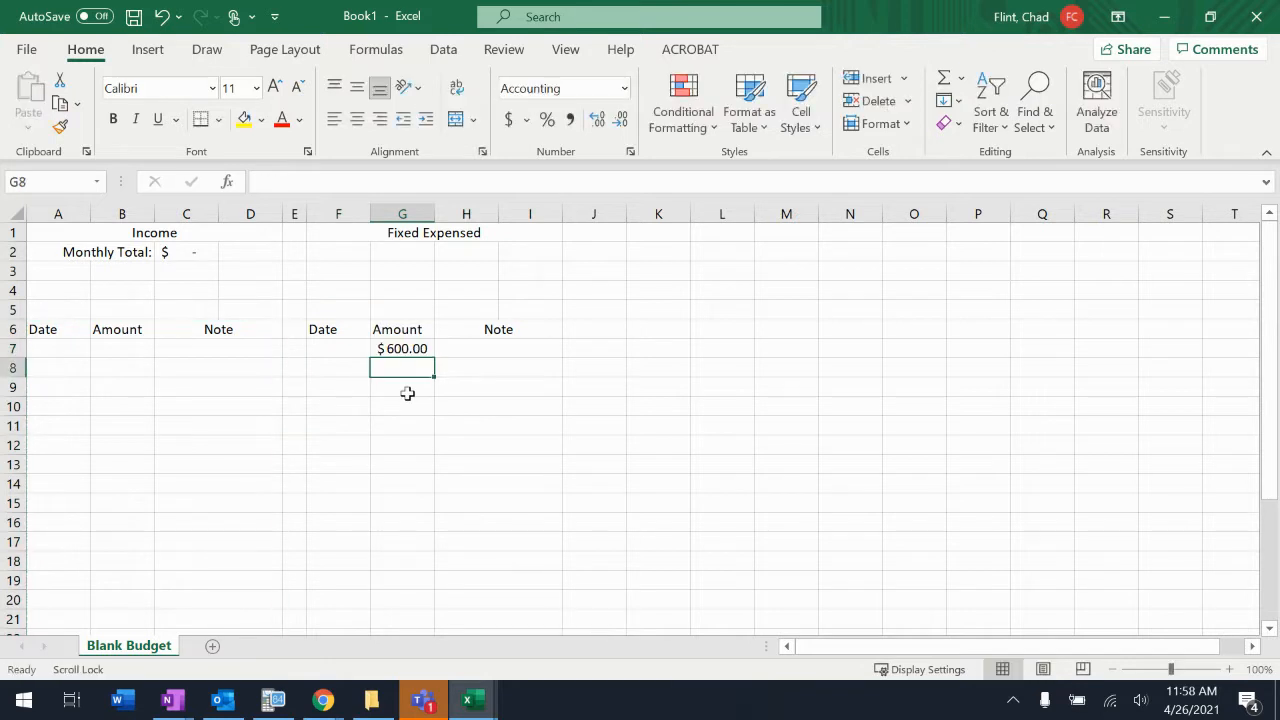
key(ctrl+z)
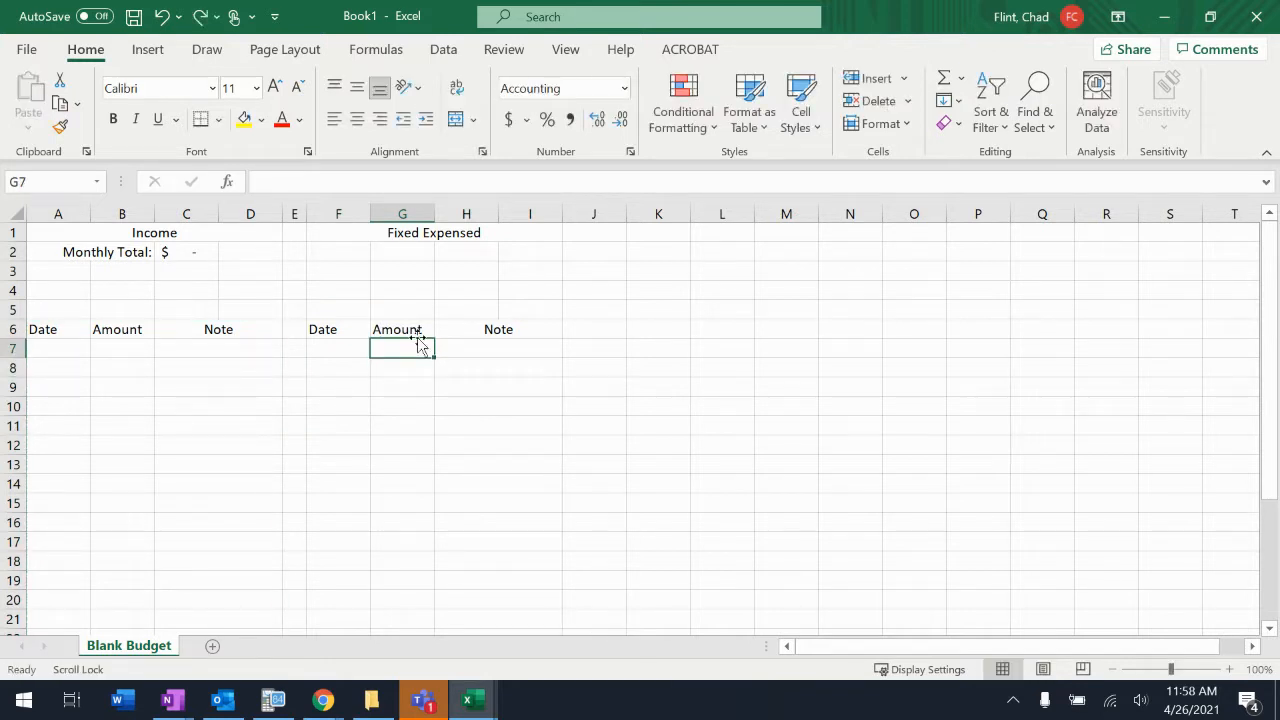
Enter the labels "Monthly Total:" in F2 and "Budgeted Amount (50%):" in F3
click(341, 251)
text(Mon)
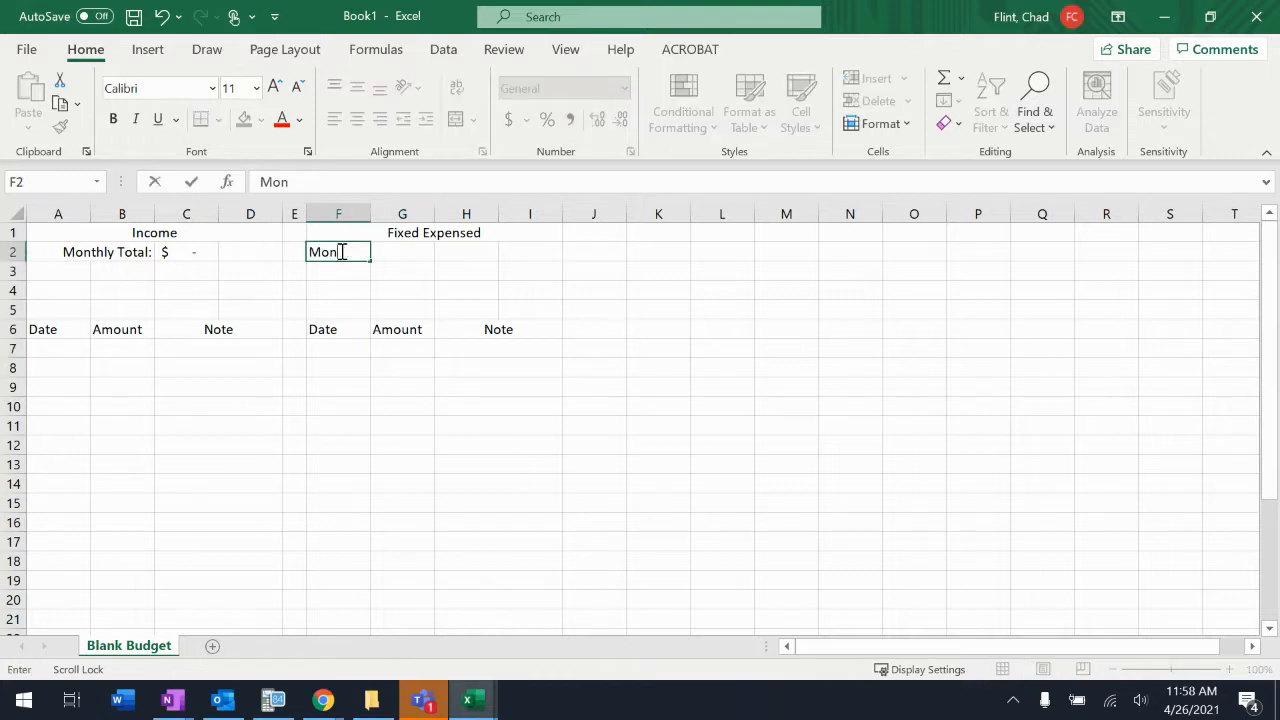
text(thly Total)
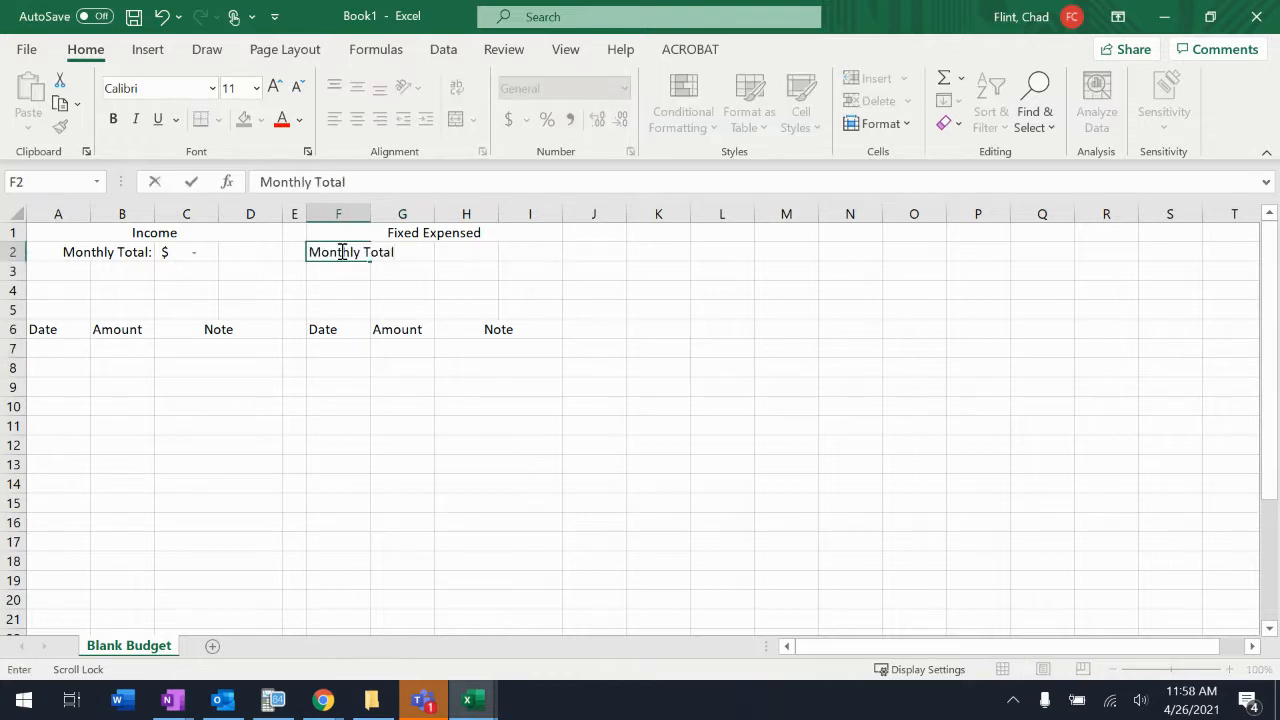
text(:)
key(Return)
text(Budge)
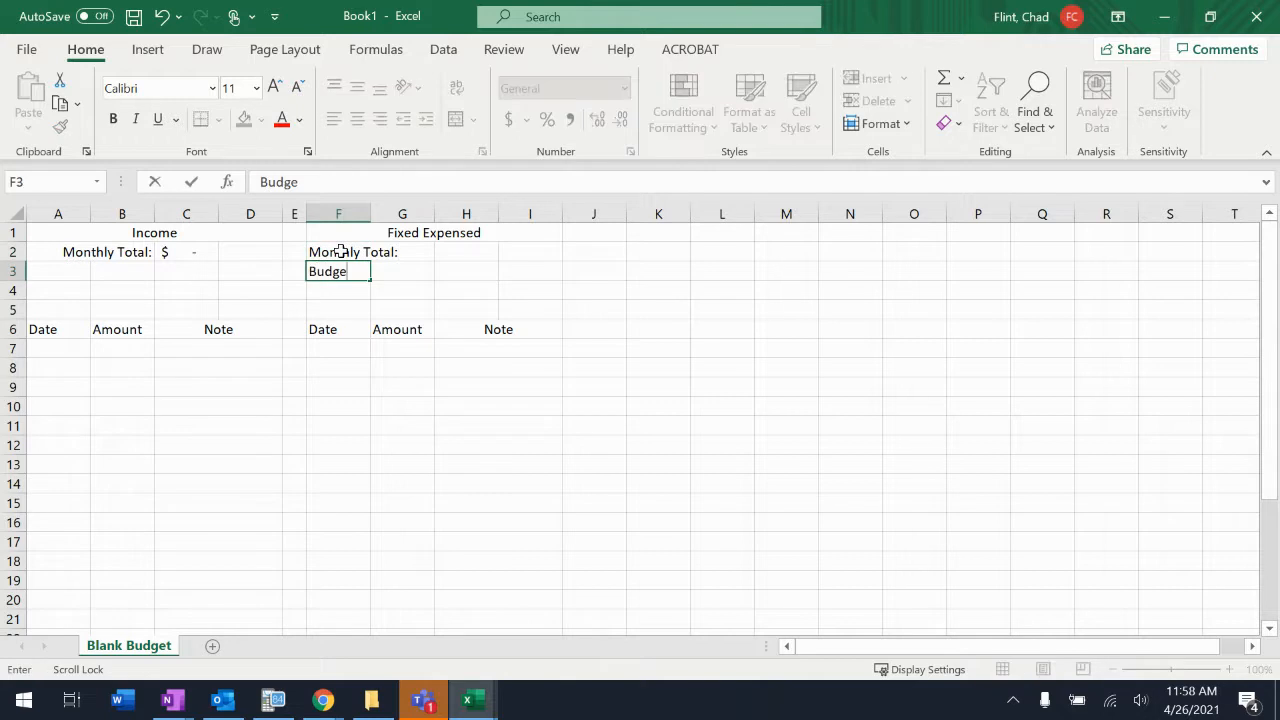
text(ted Amount (50%))
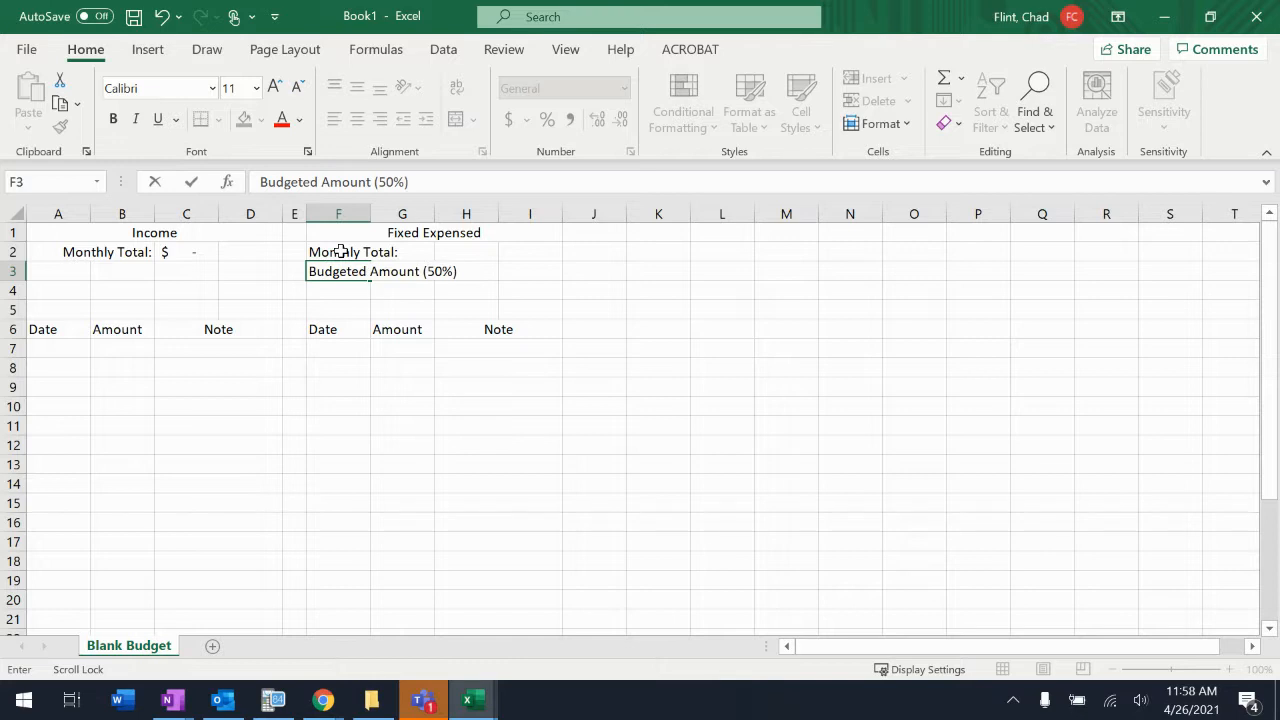
text(:)
key(Return)
Merge F2:H2 and F3:H3 separately and right-align both labels
drag(340, 250, 446, 248)
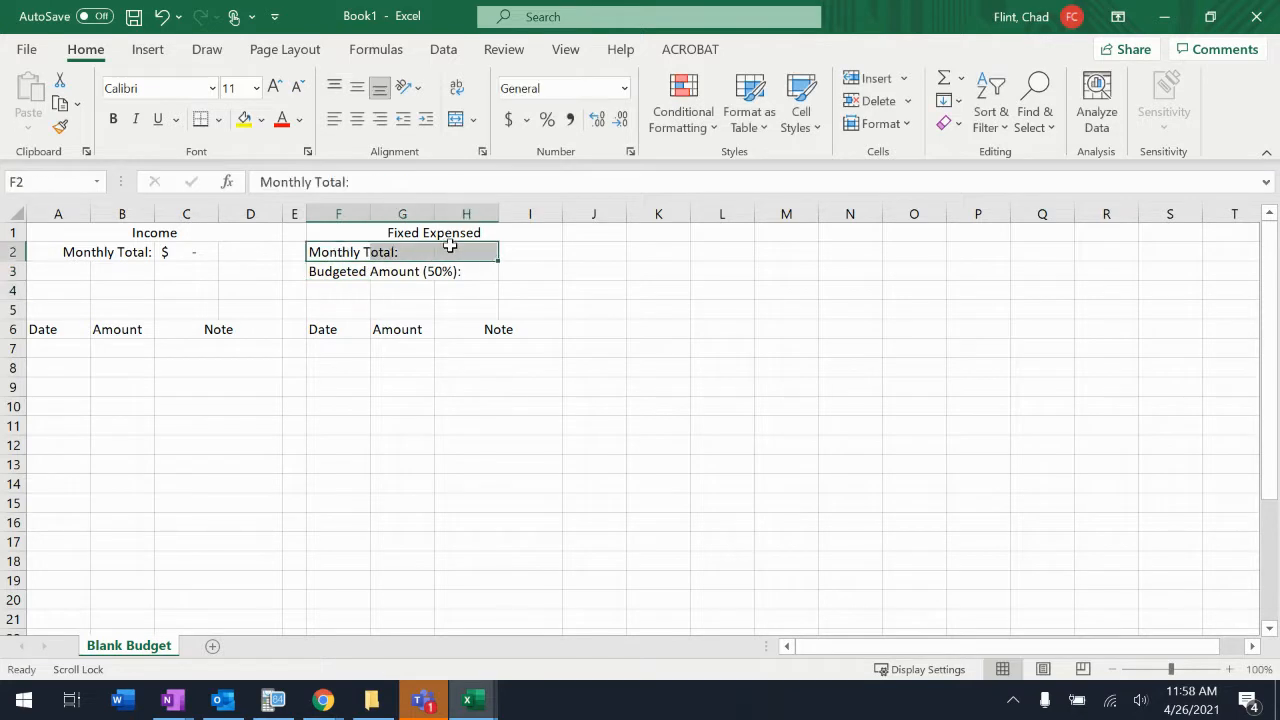
click(455, 119)
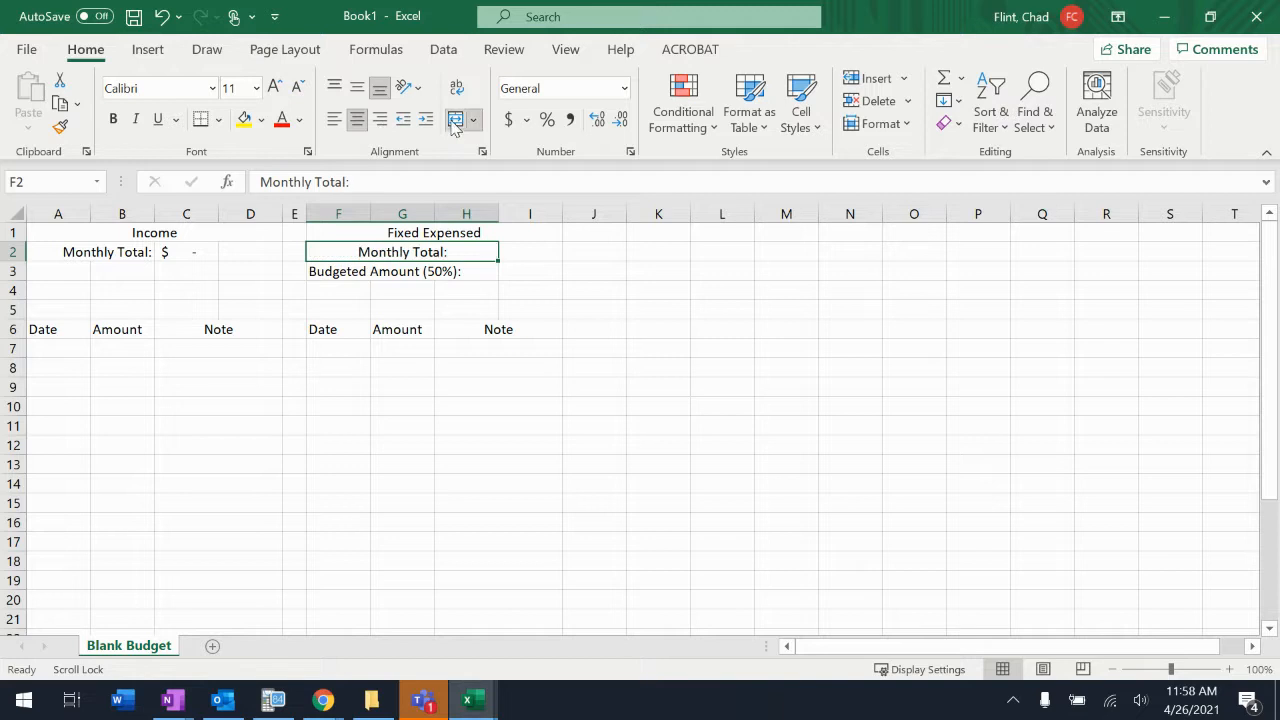
click(381, 121)
drag(346, 271, 470, 269)
click(455, 119)
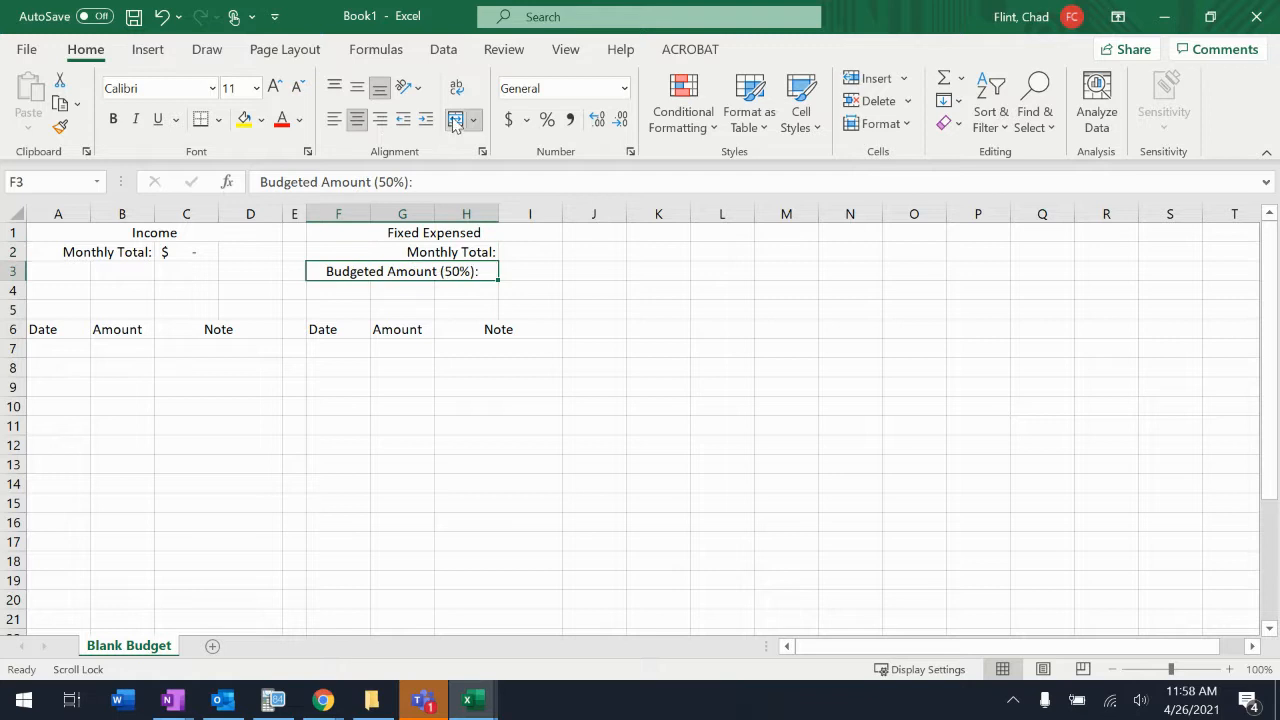
click(378, 121)
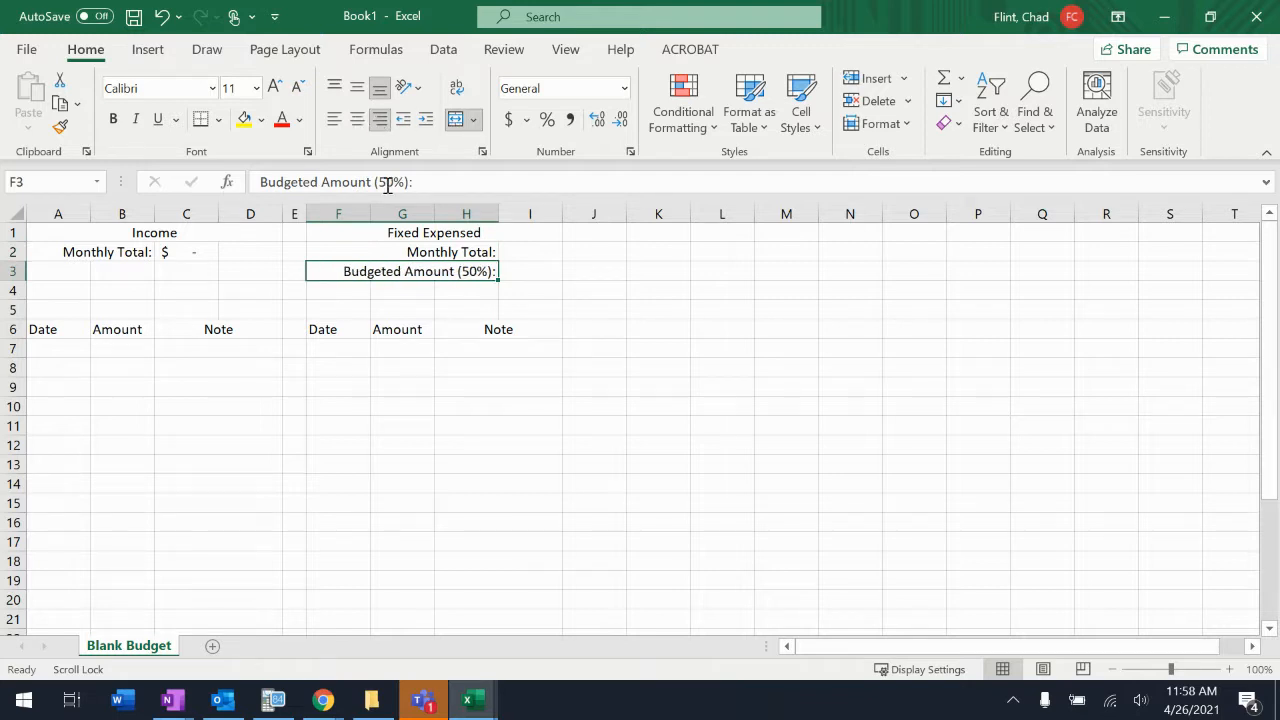
Enter the formula =SUM(G7:G30) in I2 to total the fixed expense amounts
click(529, 252)
text(=sum()
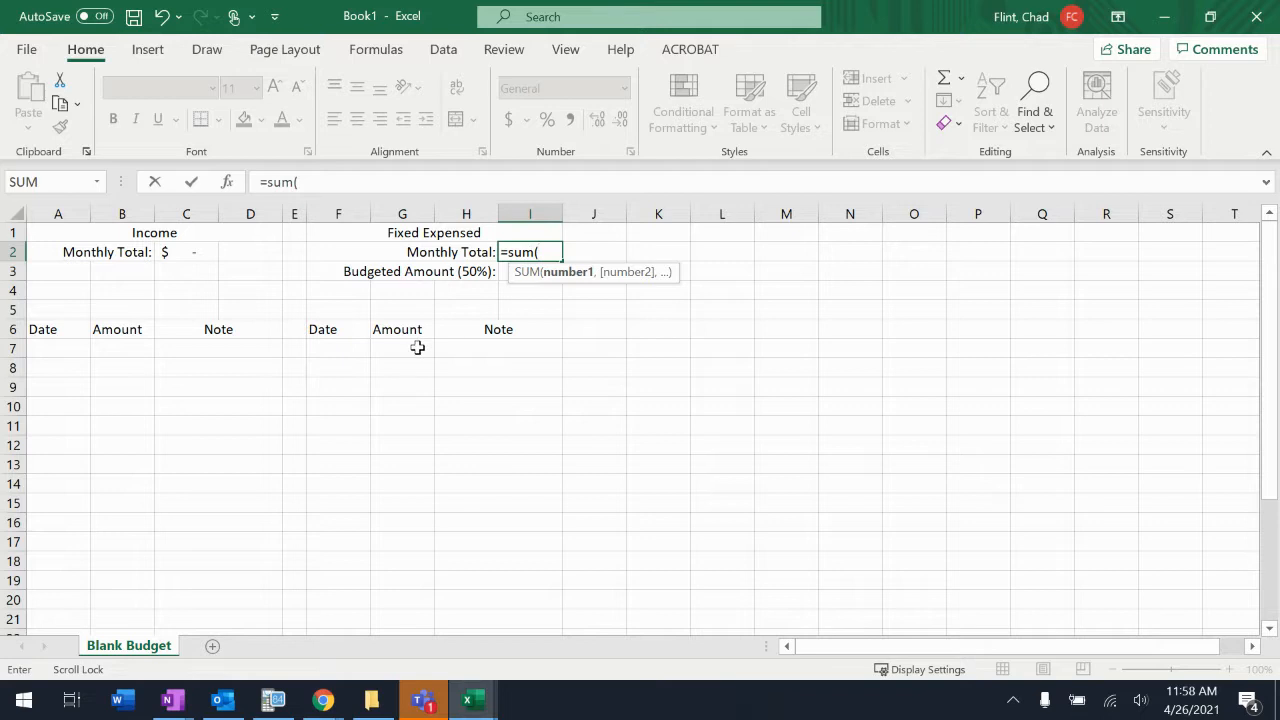
drag(415, 347, 397, 622)
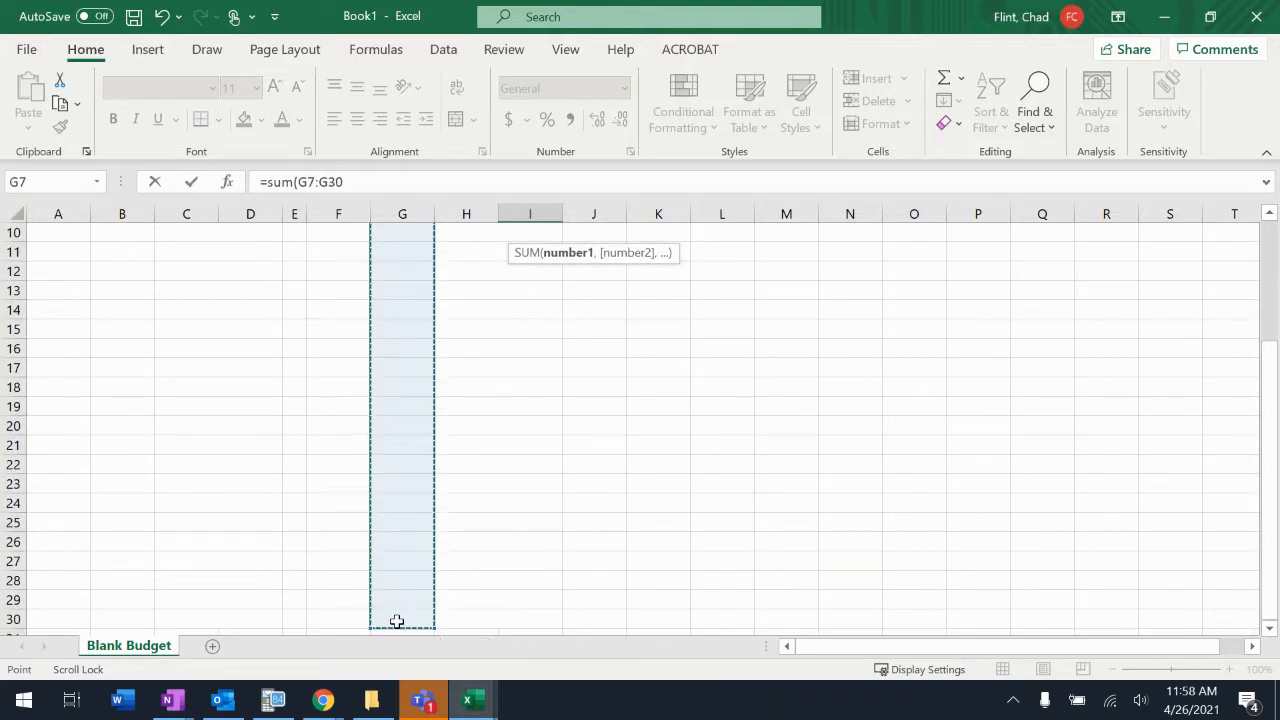
key(Escape)
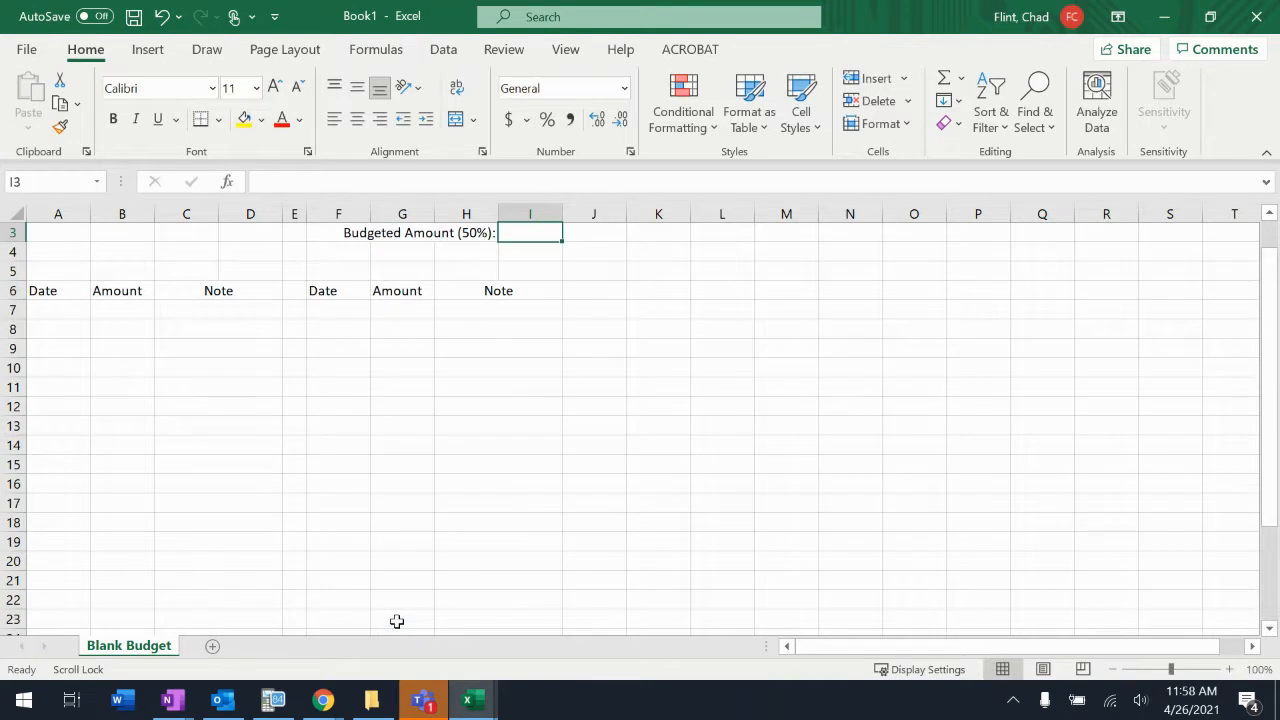
Enter the formula =C2*.5 in I3 to budget half of the monthly income
scroll(397, 622, up, 1)
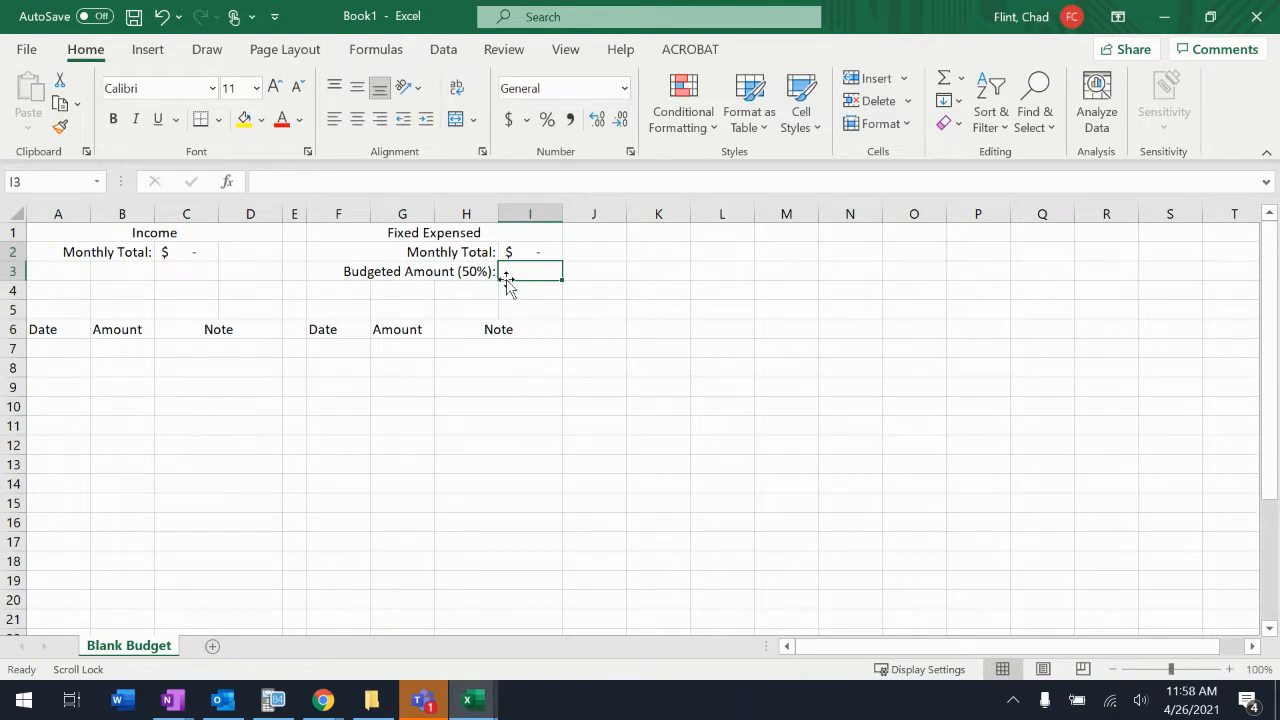
text(=)
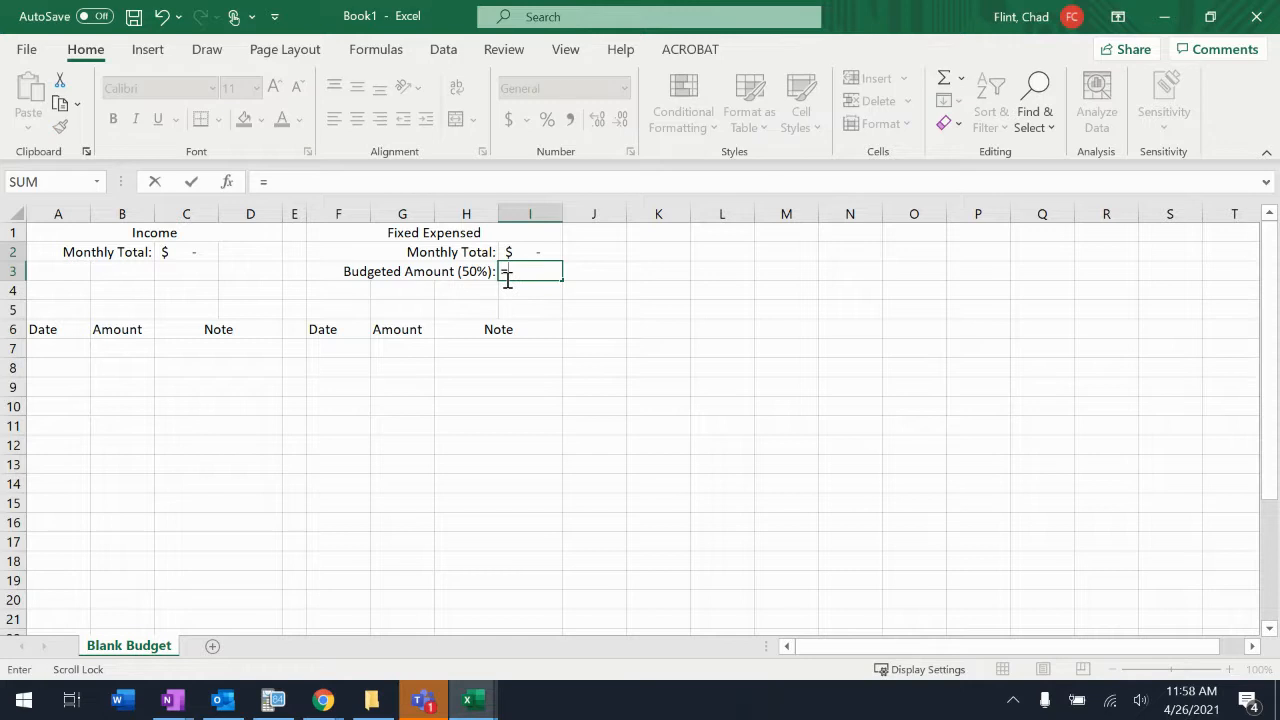
click(187, 255)
text(*)
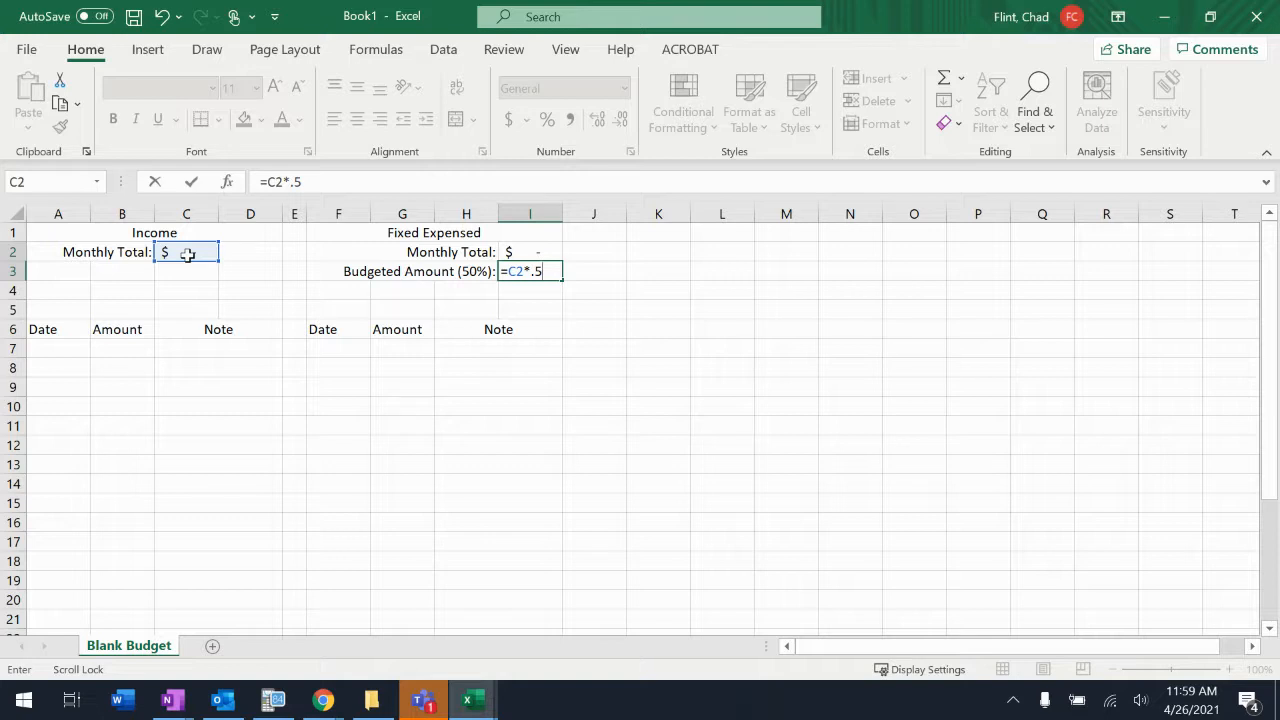
text(.5)
key(Return)
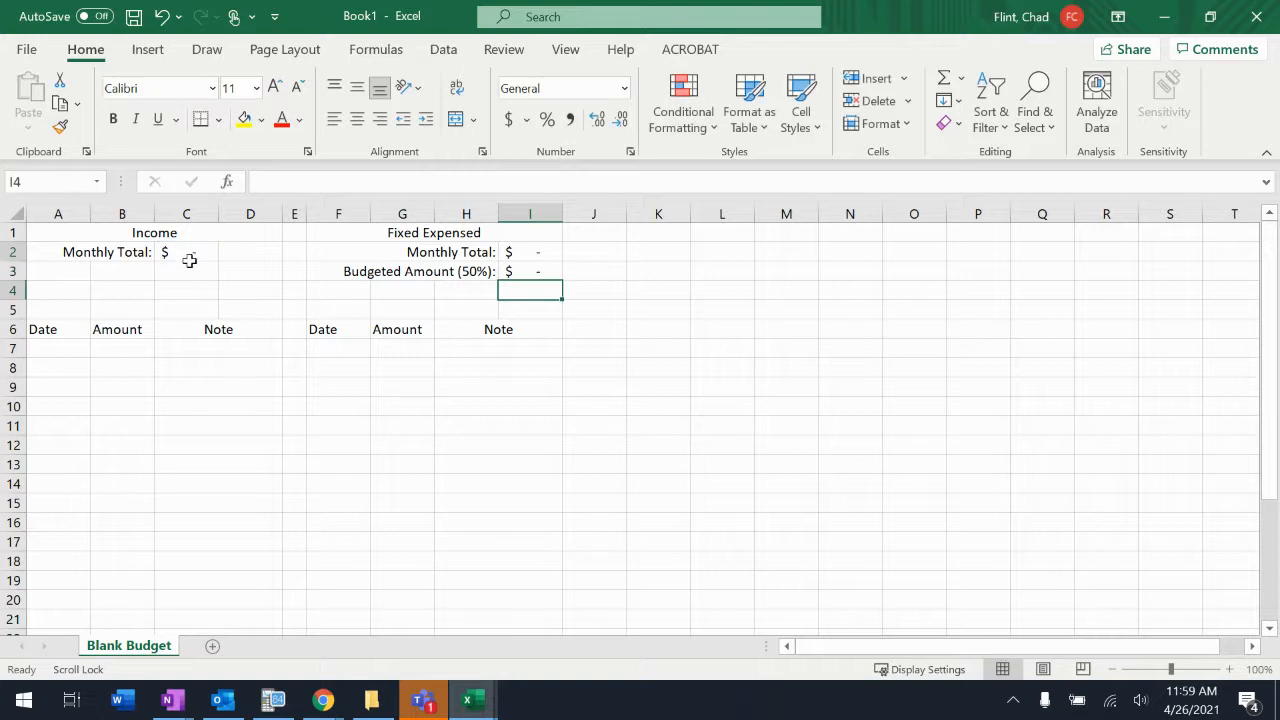
Test the budget formula with a sample income of 150 in B7, and undo the entry
click(128, 348)
text(15)
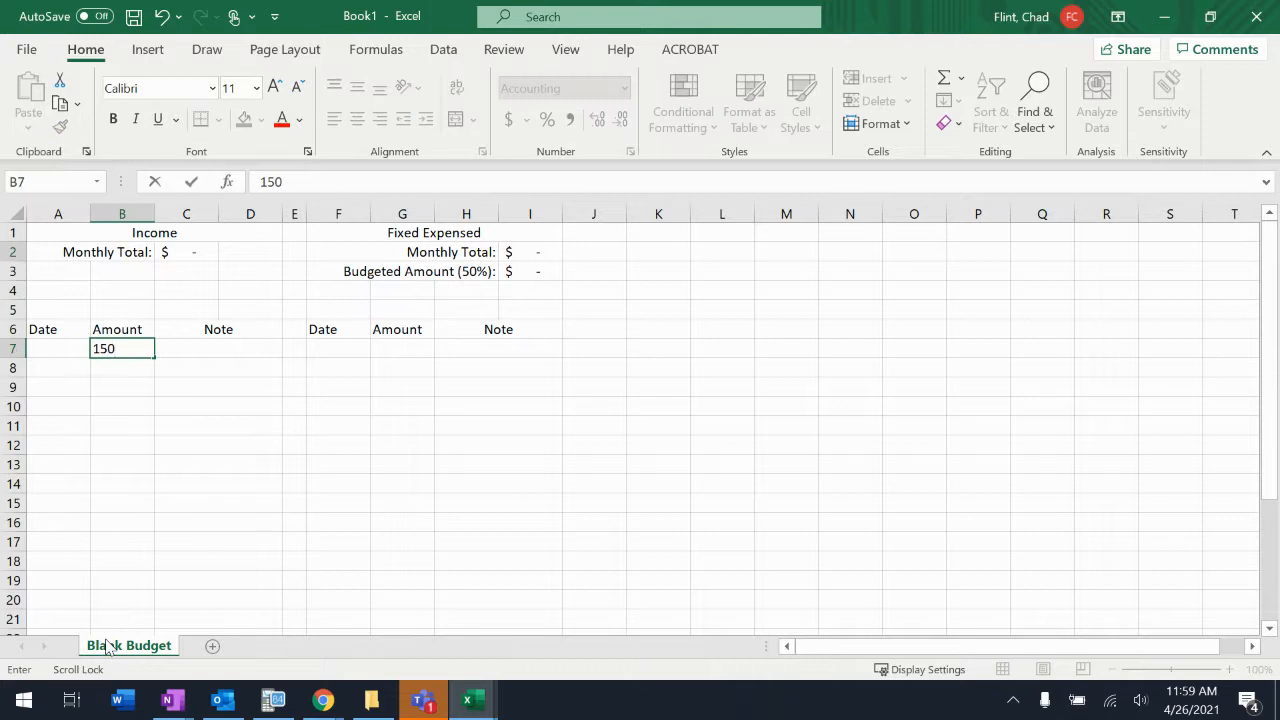
text(0)
key(Return)
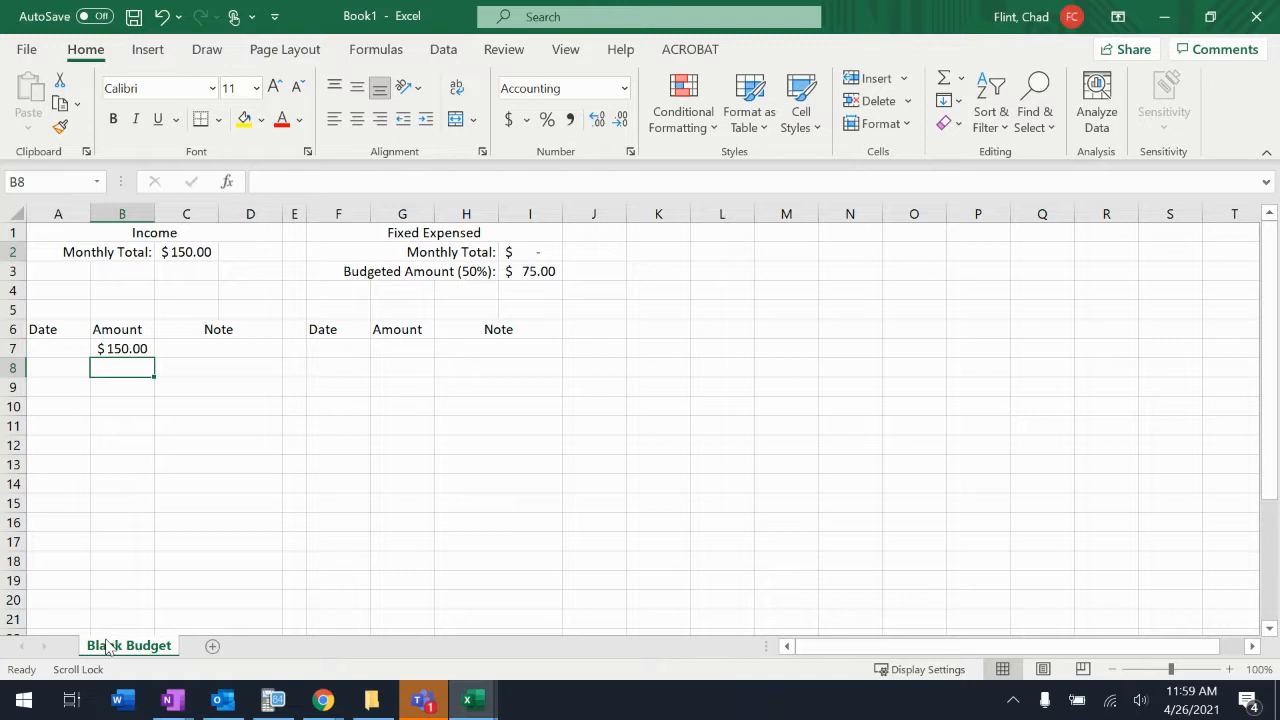
key(ctrl+z)
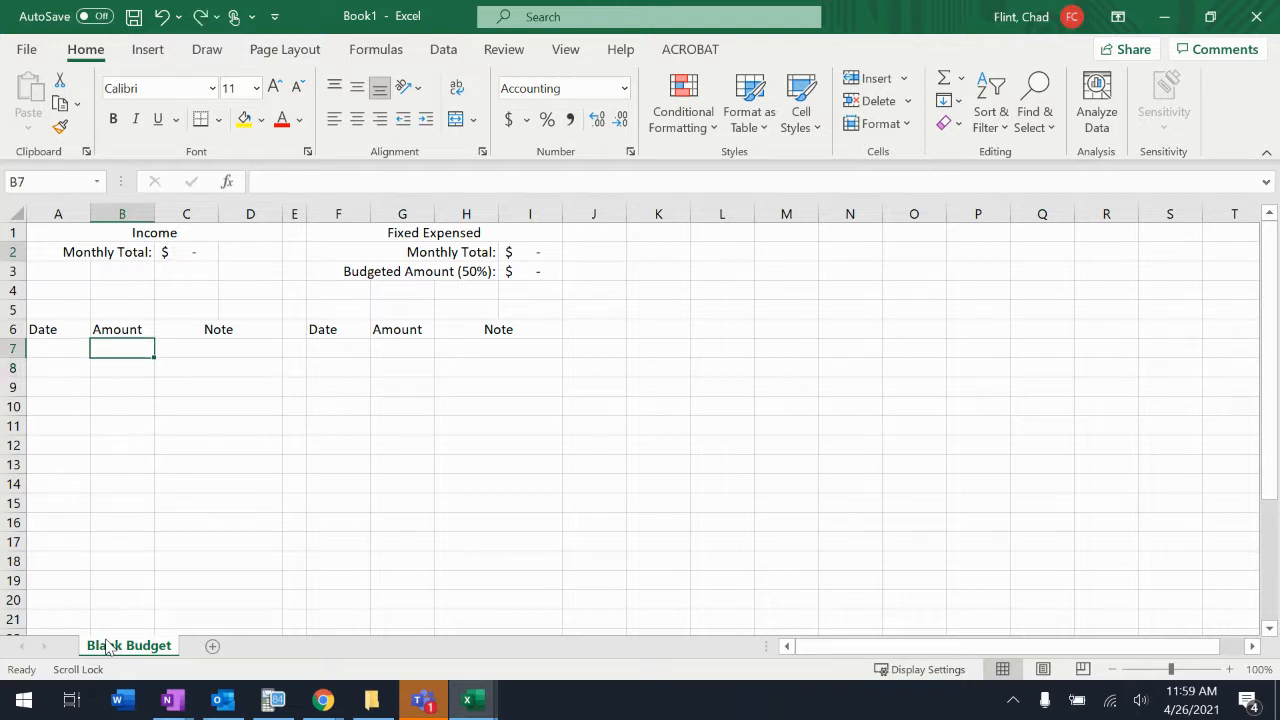
Enter the label "Amount Left Over:" in F4, merge F4:H4 and right-align it
click(361, 287)
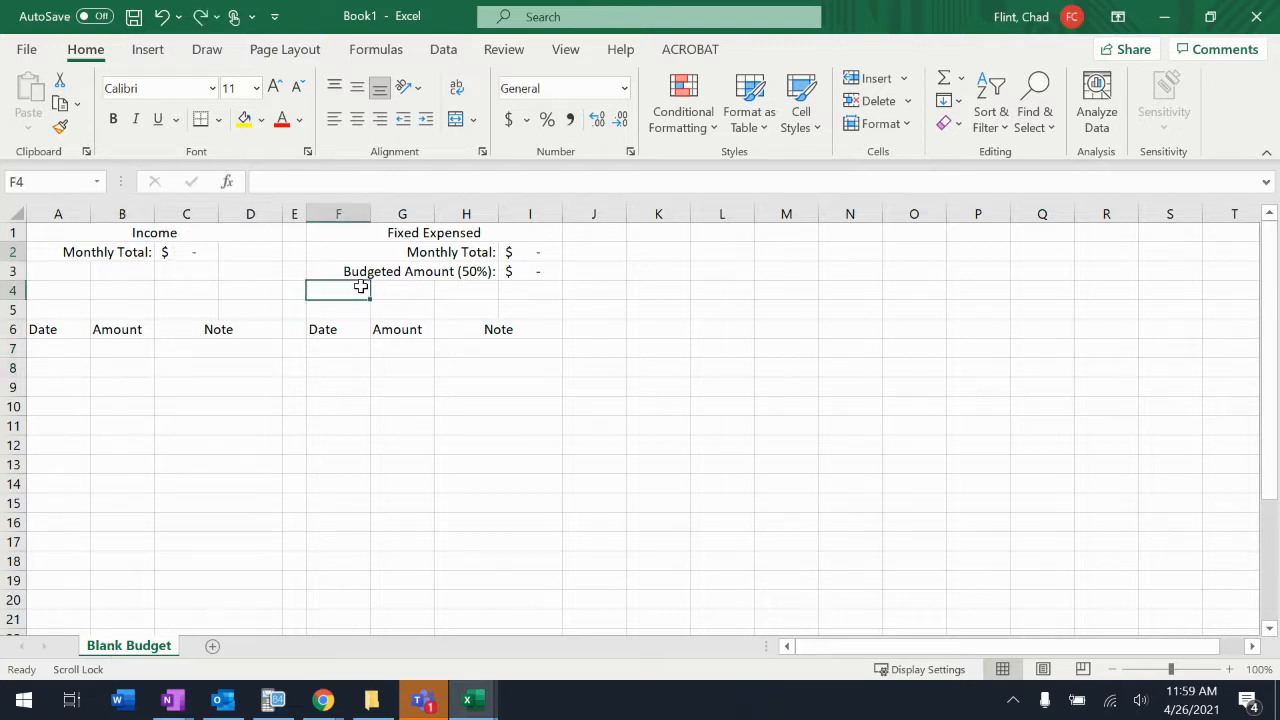
text(Amount Left Over:)
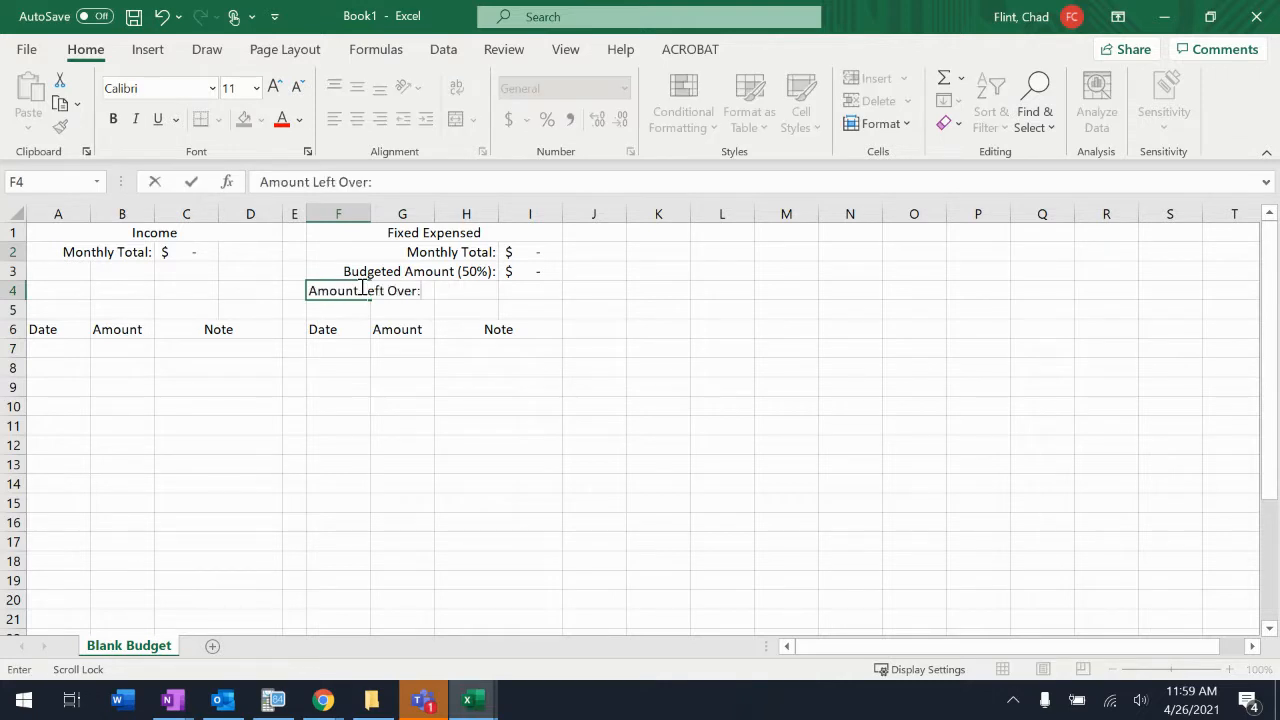
click(346, 341)
drag(346, 291, 450, 297)
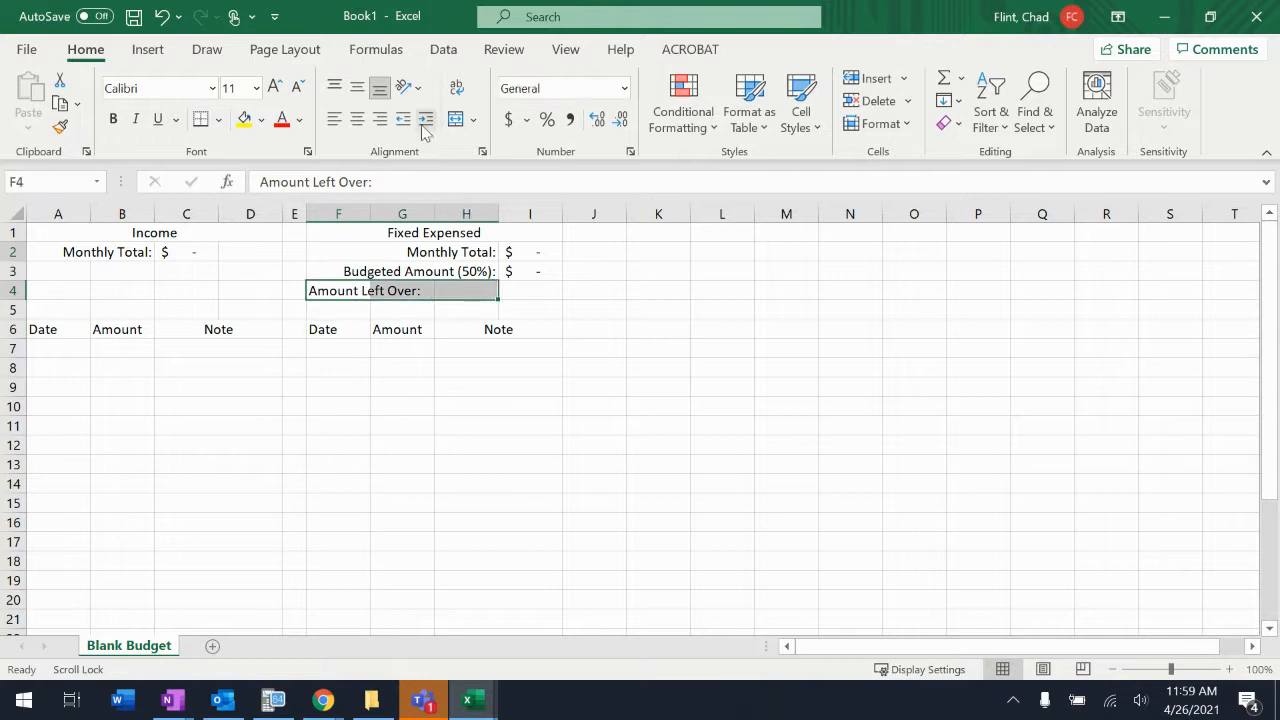
click(456, 119)
click(380, 119)
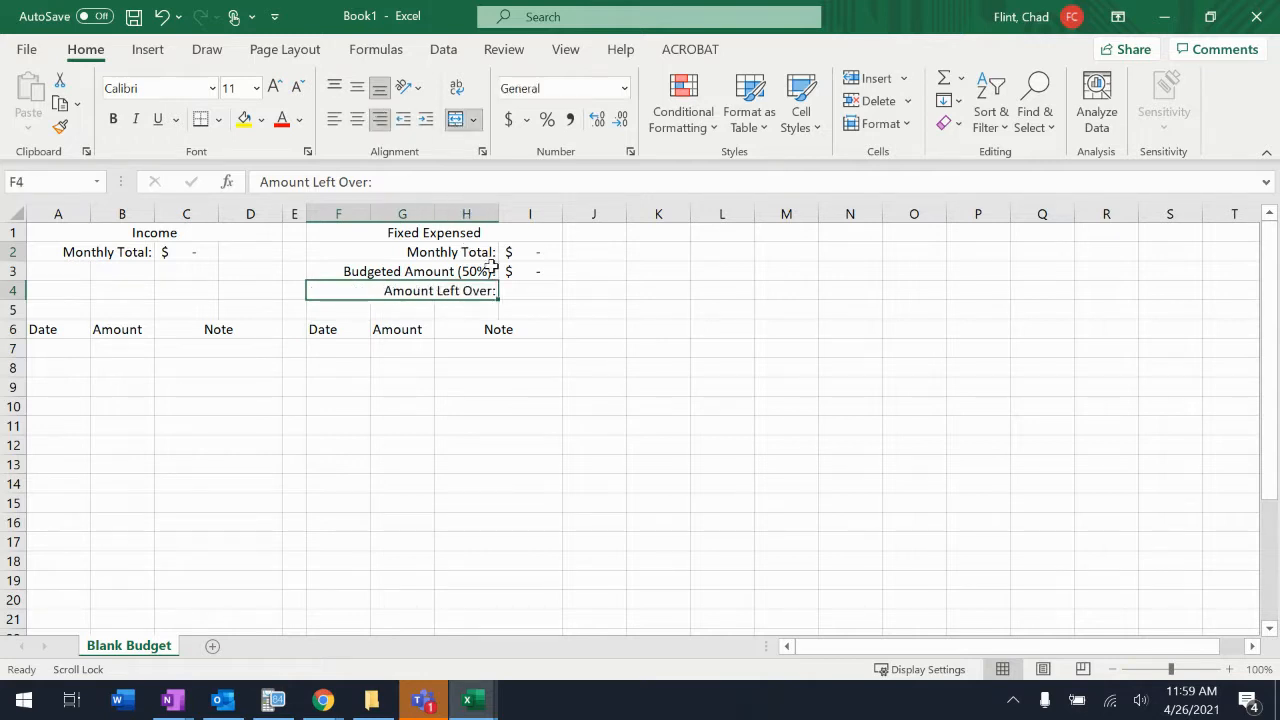
Enter the formula =I3-I2 in I4 to subtract the fixed expense total from the budgeted amount
click(520, 291)
text(=)
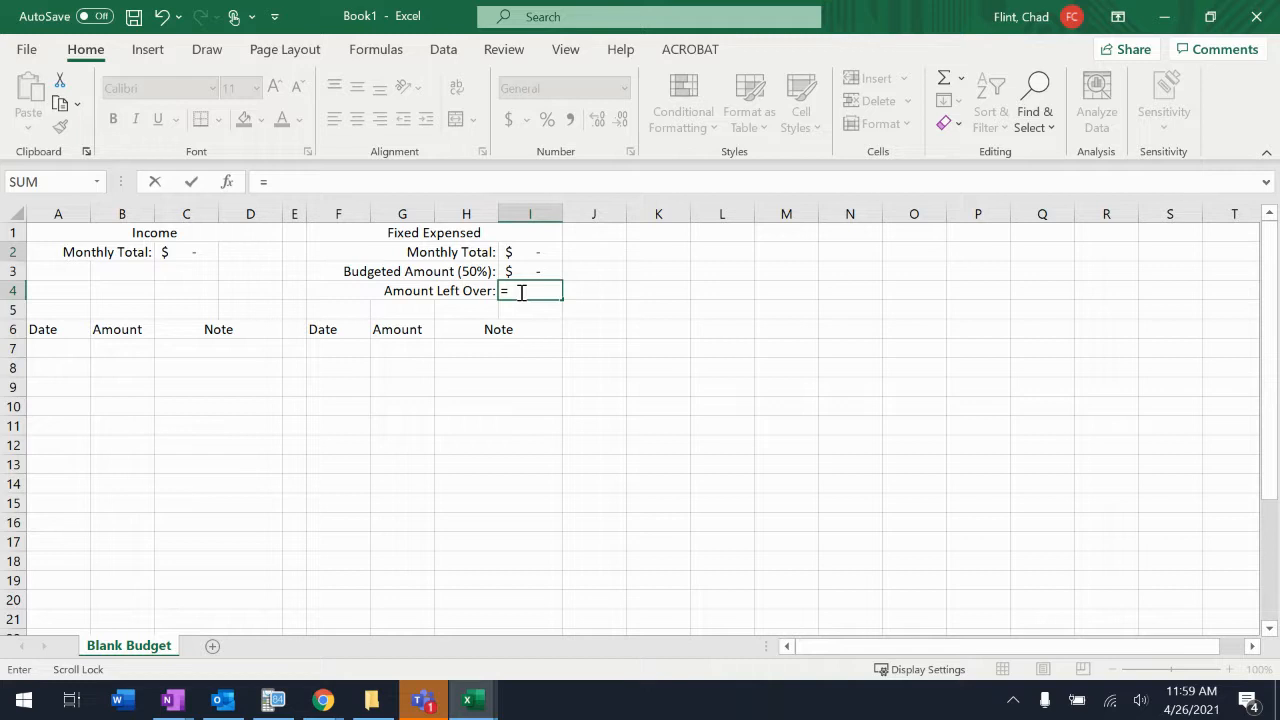
click(534, 271)
text(-)
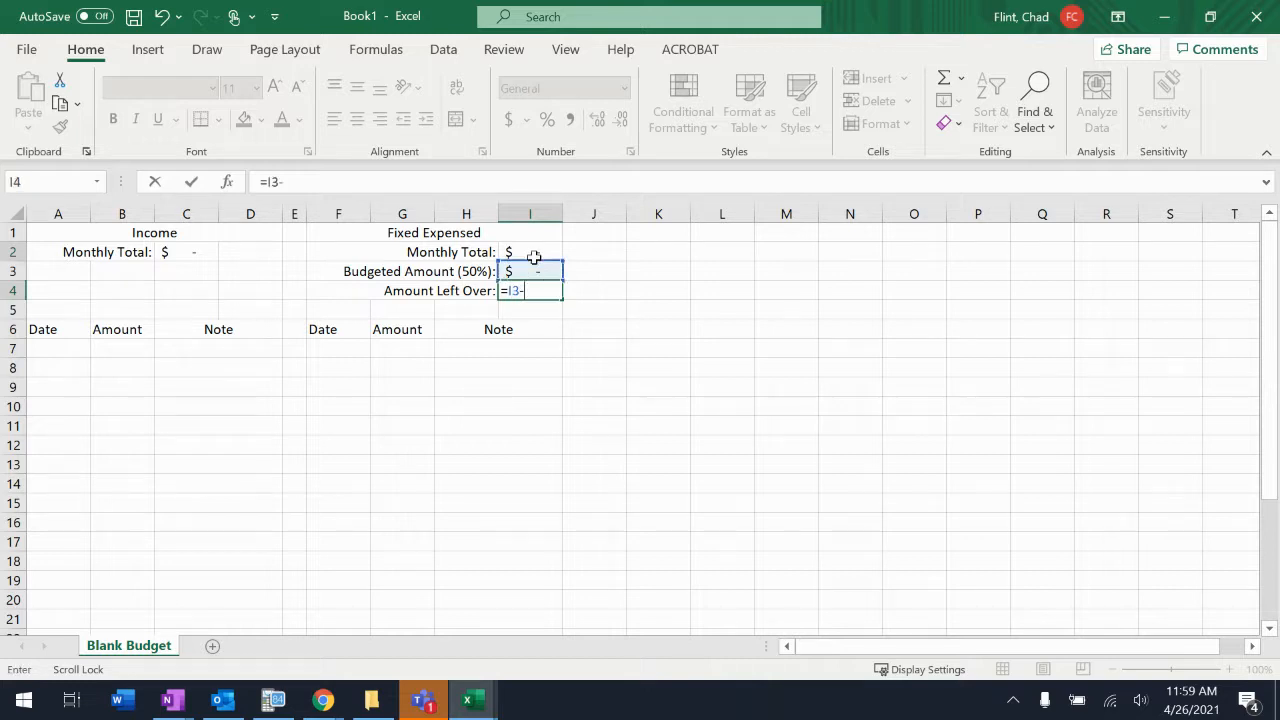
click(534, 252)
key(Return)
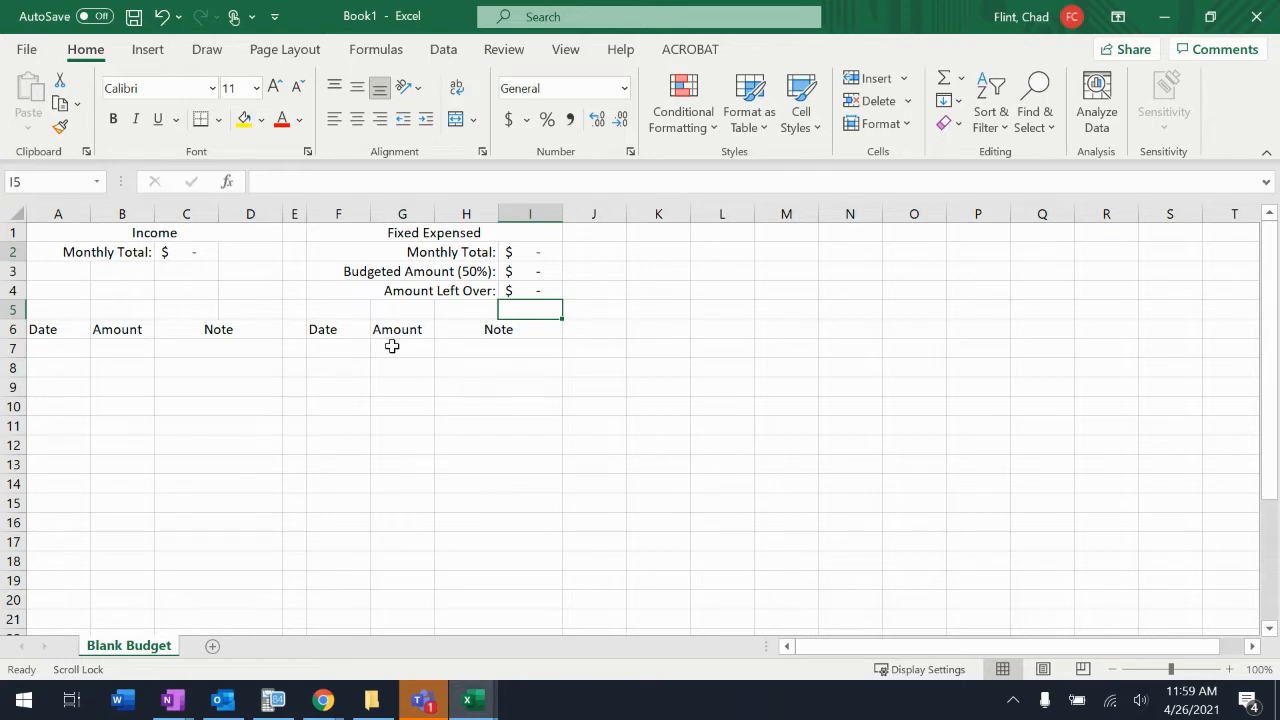
Correct the heading in F1 to Fixed Expenses
click(466, 346)
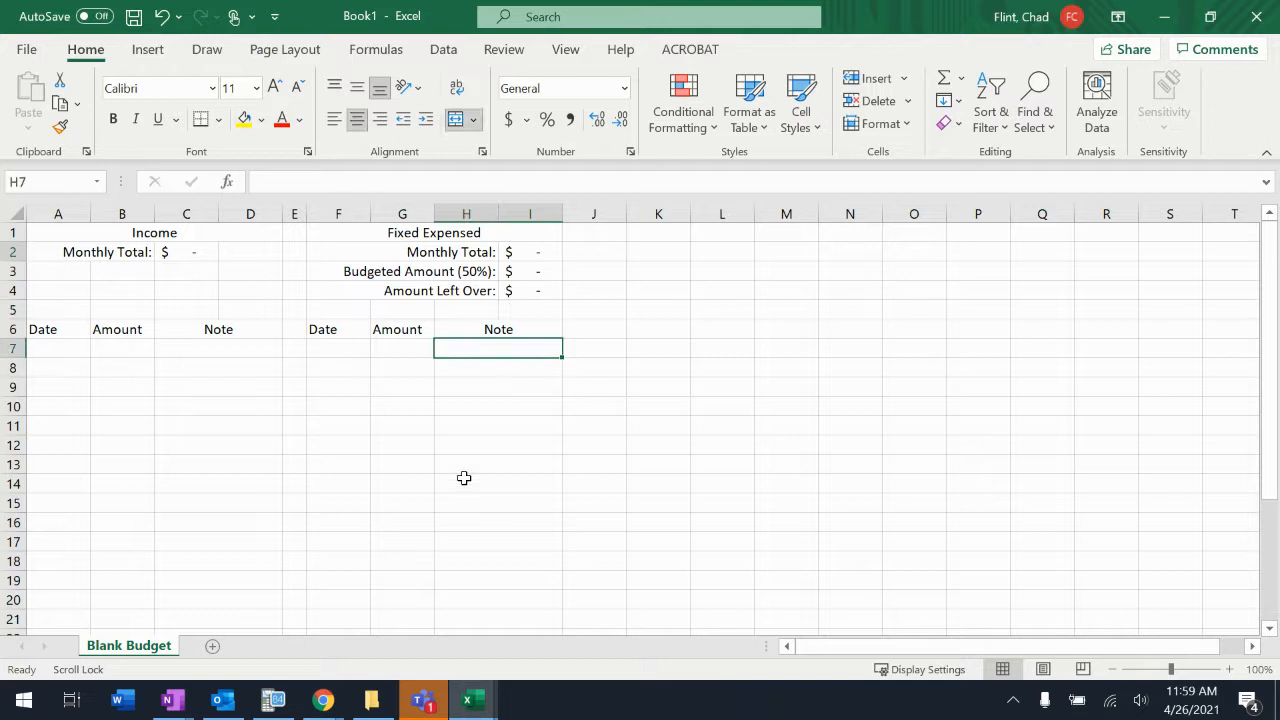
click(459, 232)
click(426, 191)
key(BackSpace)
text(s)
key(Return)
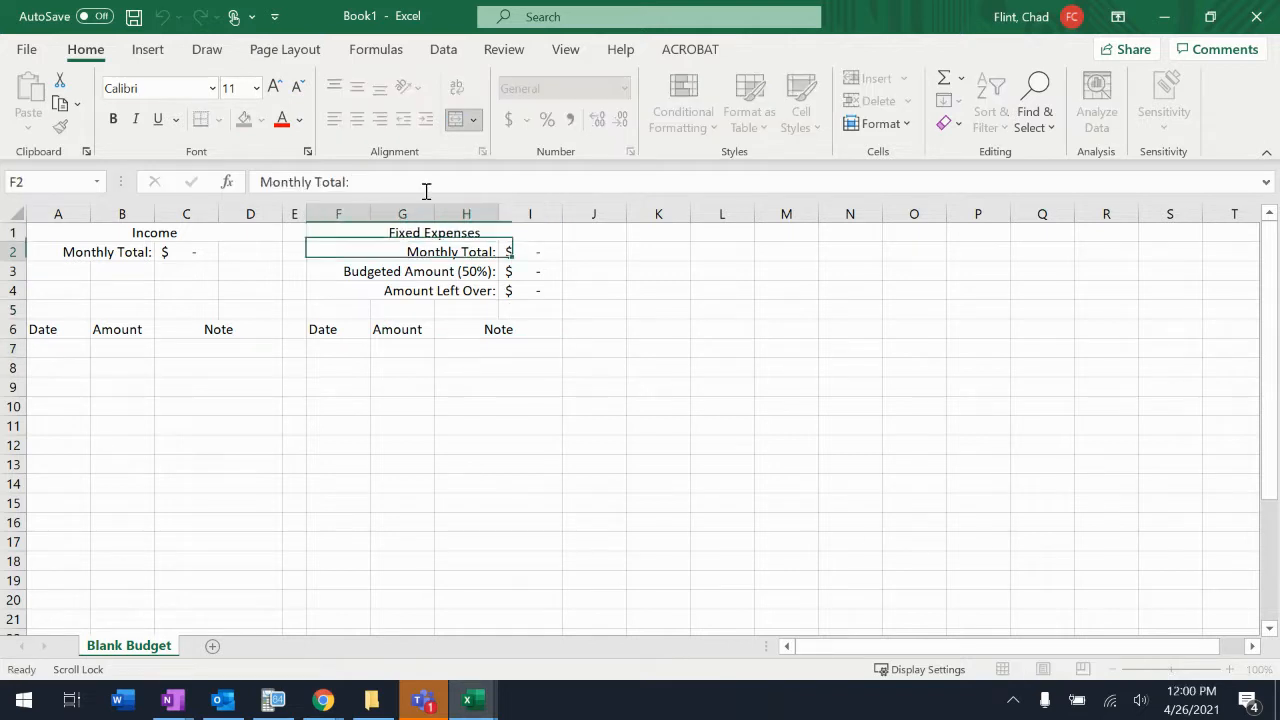
Narrow spacer column J, merge and center K1:N1, and enter the heading "Flexible Expenses" there
click(462, 347)
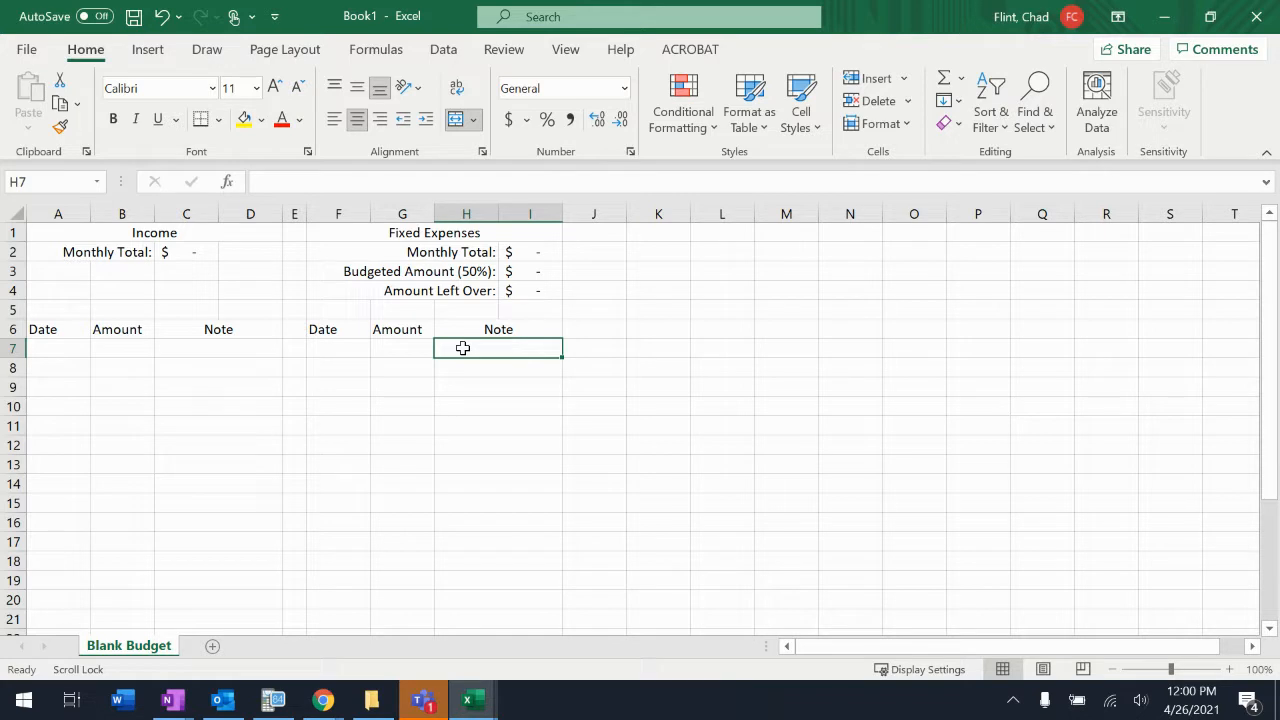
drag(626, 218, 781, 226)
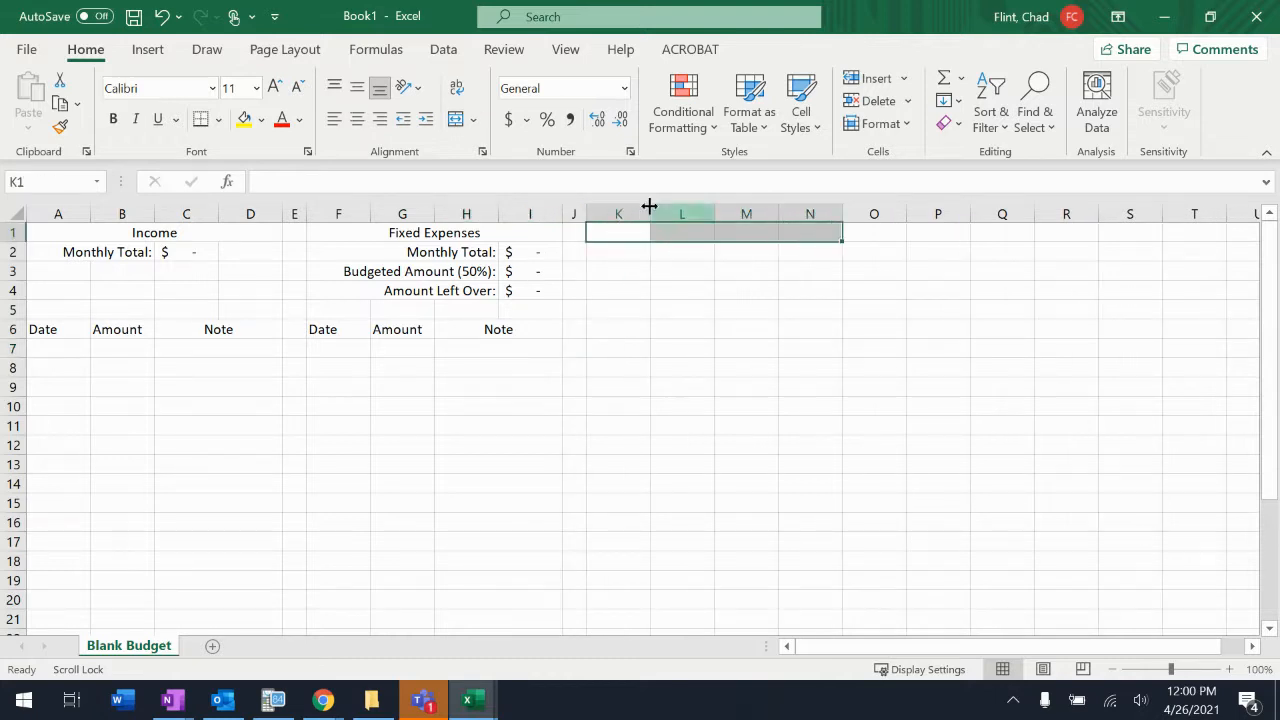
click(458, 118)
text(Flexible Expenses)
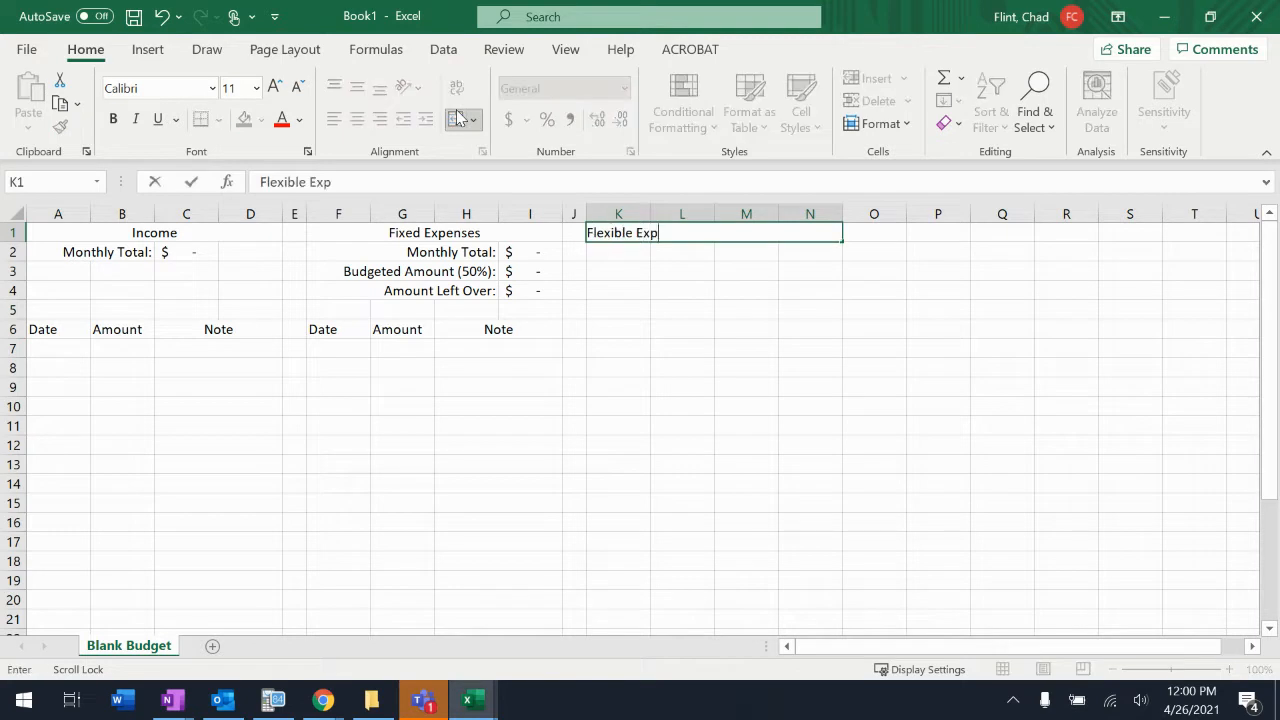
key(Return)
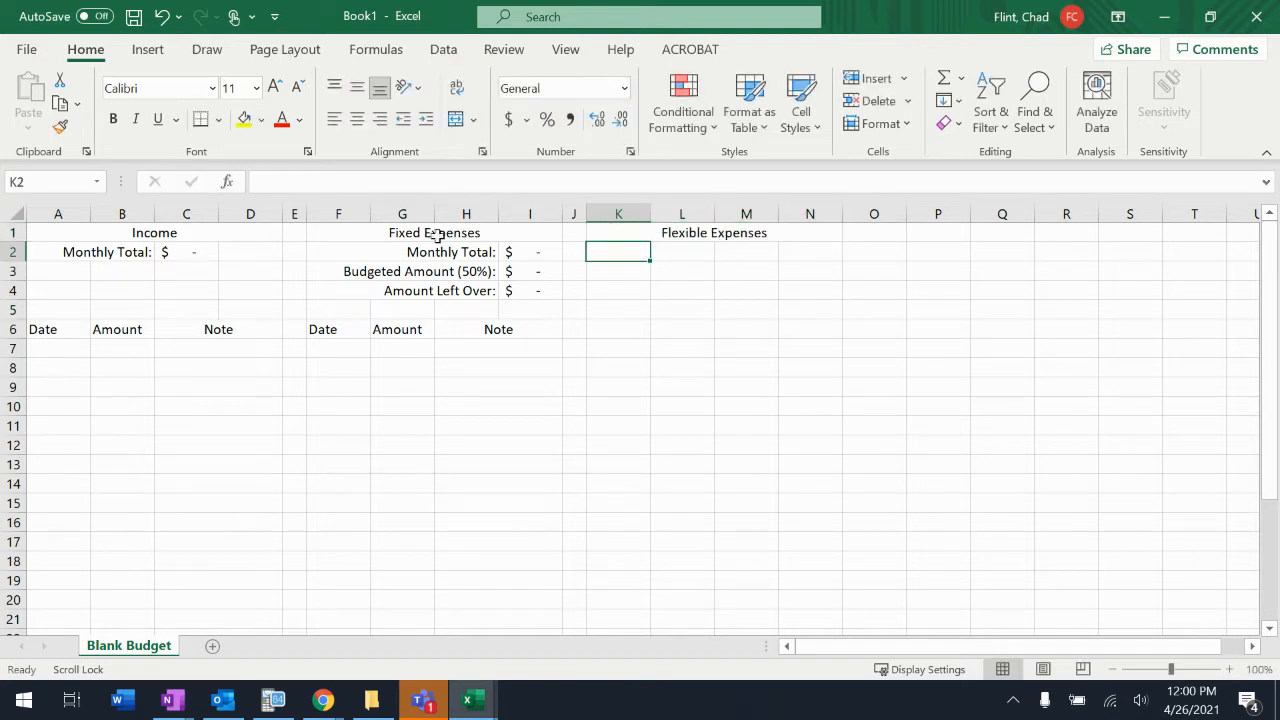
Copy the Fixed Expenses Date, Amount and Note table, including its blank entry rows, to K6 under Flexible Expenses
drag(330, 329, 467, 603)
key(ctrl+c)
scroll(771, 452, up, 4)
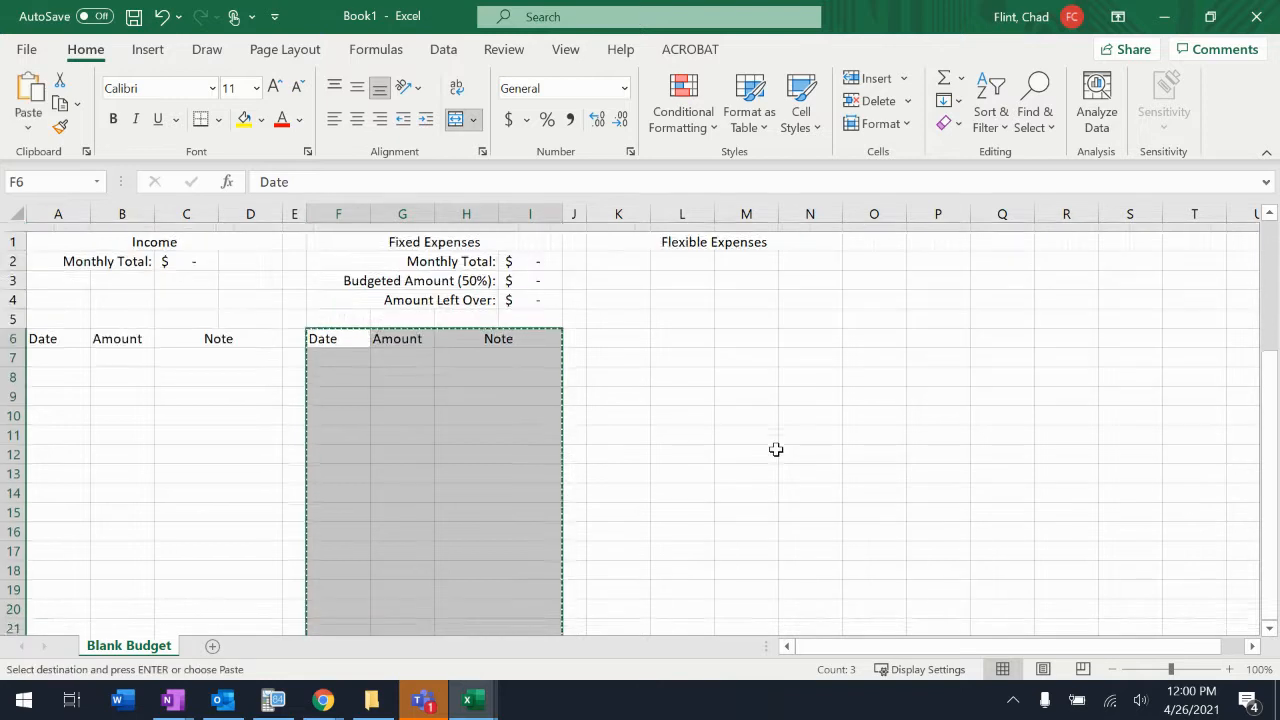
click(638, 325)
key(ctrl+v)
click(651, 352)
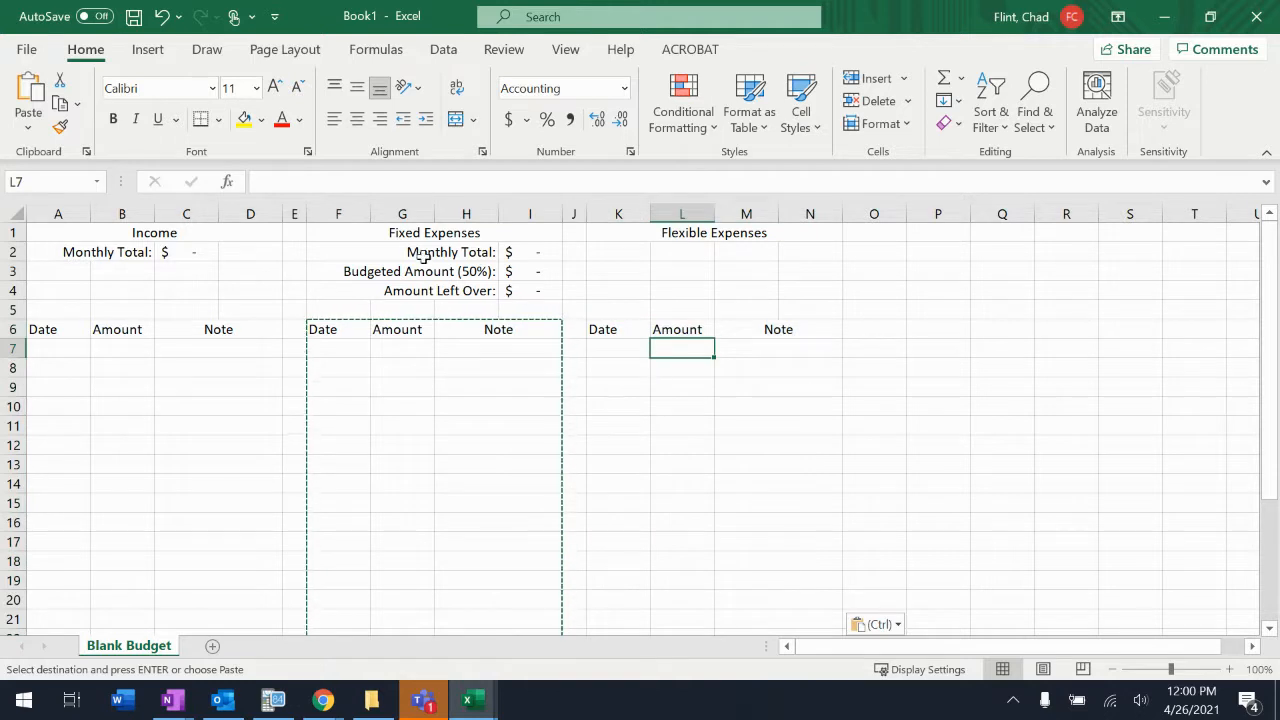
Copy the Fixed Expenses summary block F2:I4 with its labels and formulas to K2 under Flexible Expenses
drag(421, 251, 506, 289)
key(ctrl+c)
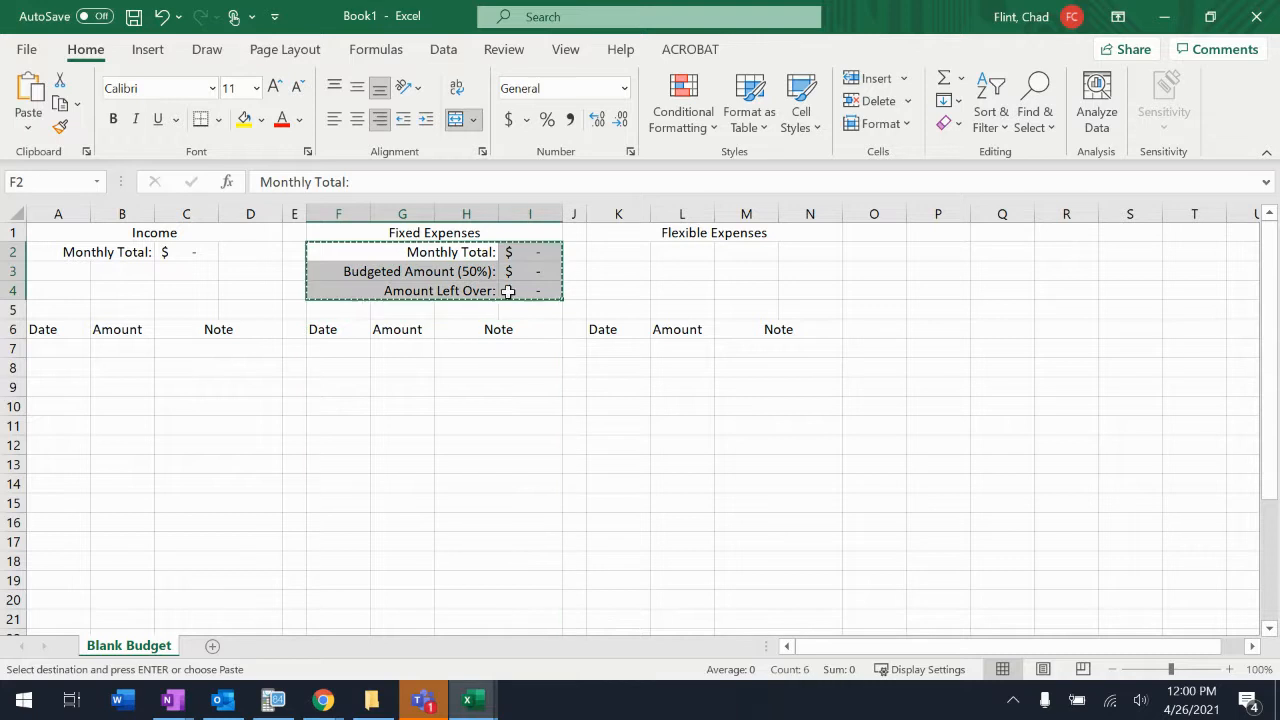
click(637, 251)
key(ctrl+v)
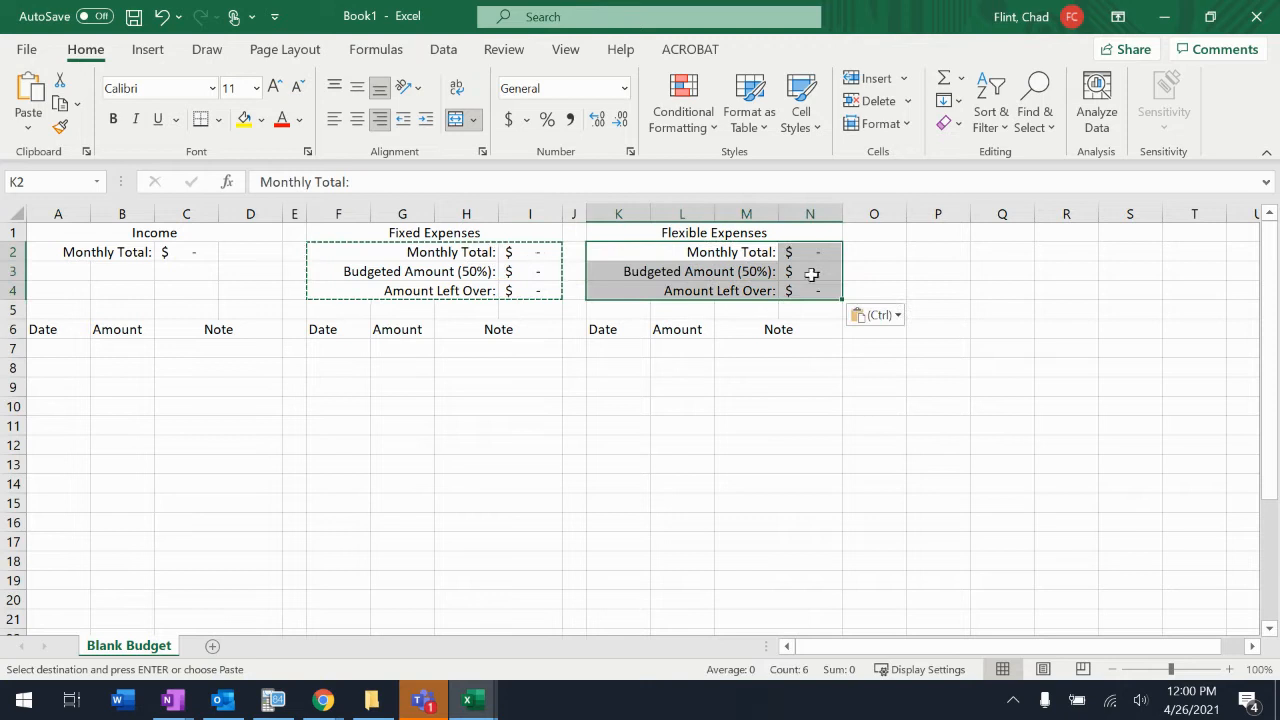
Change the Flexible Expenses budget label in K3 to "Budgeted Amount (30%):"
click(706, 271)
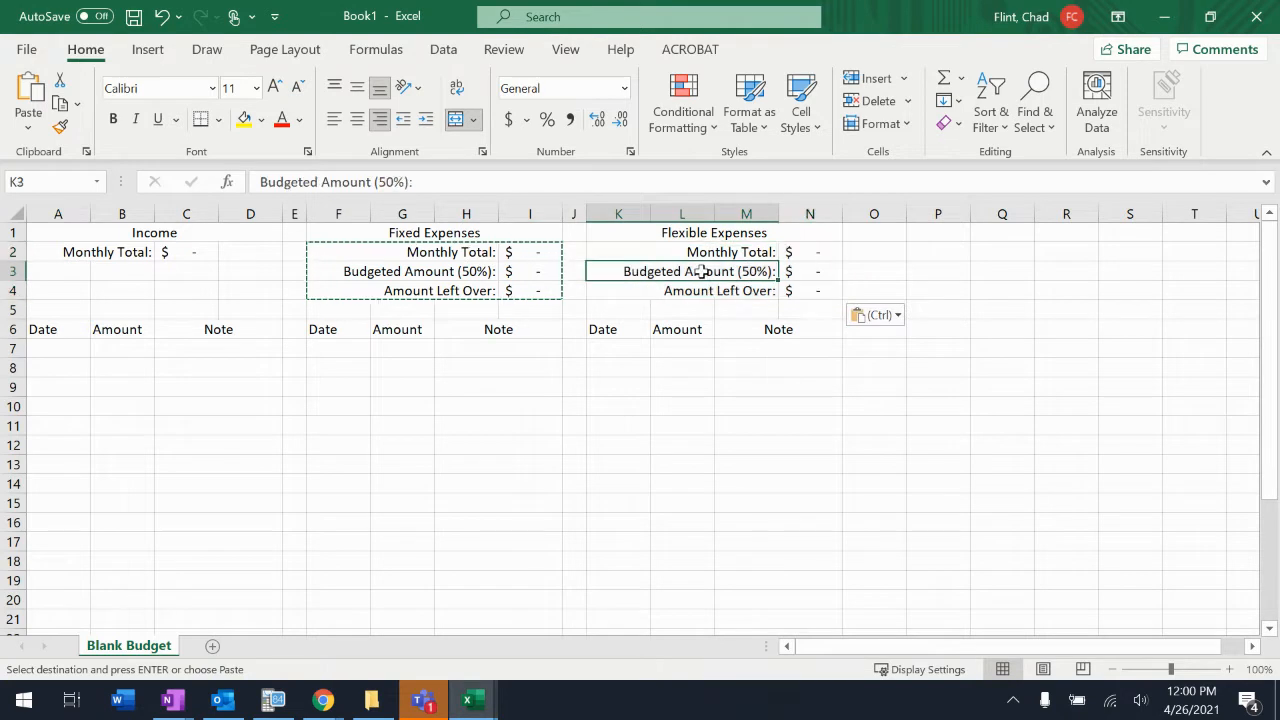
key(Escape)
click(388, 182)
key(BackSpace)
text(3)
key(Return)
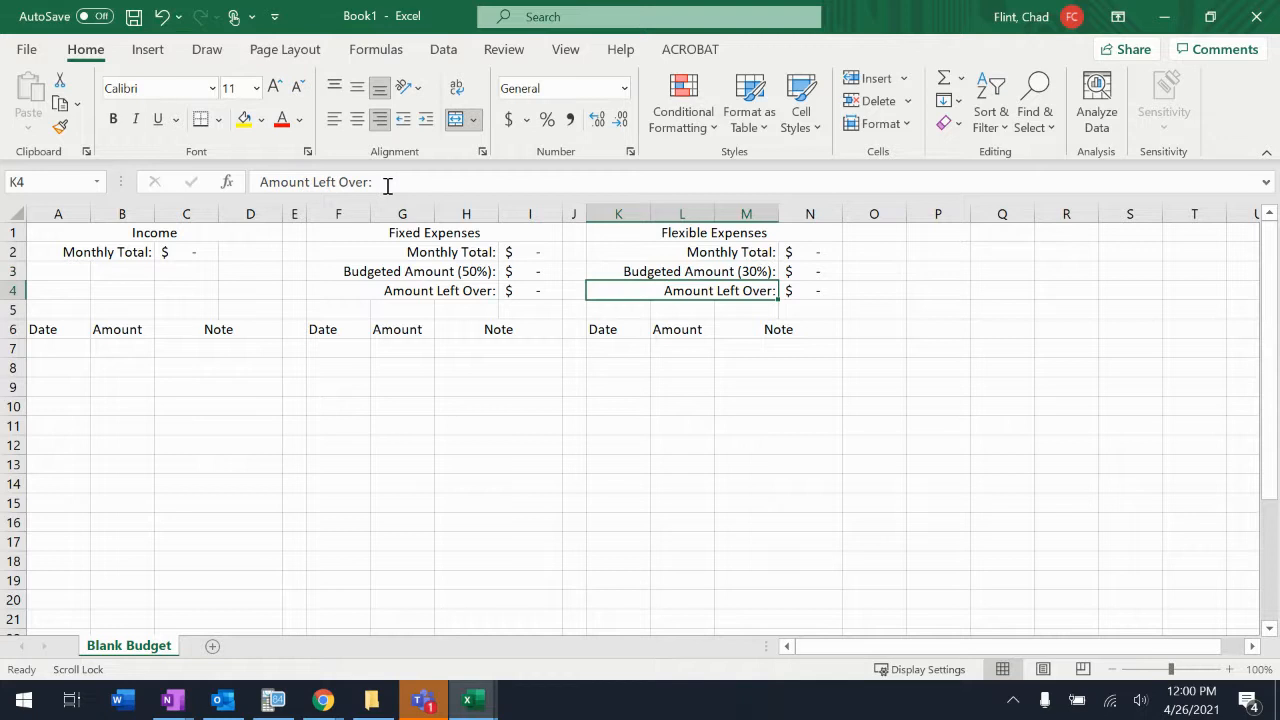
Change the multiplier in the Flexible Expenses budgeted amount formula in N3 to 0.3
click(813, 270)
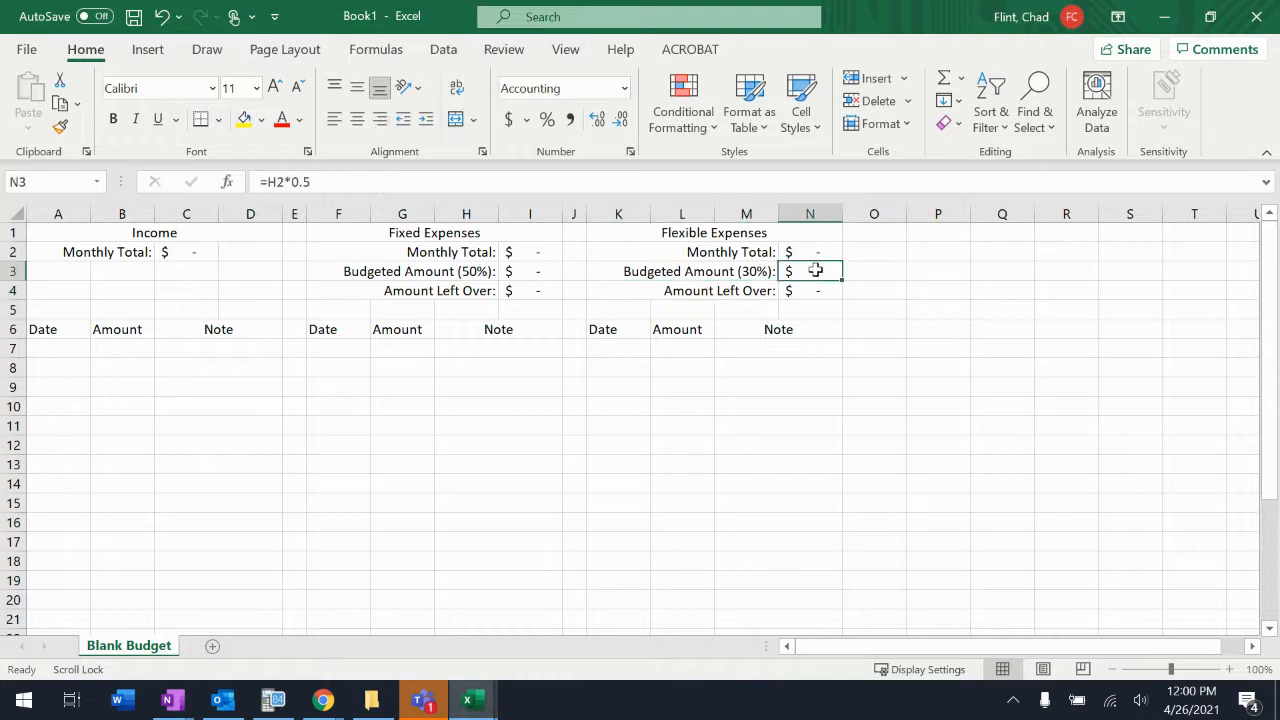
click(383, 176)
key(BackSpace)
key(Return)
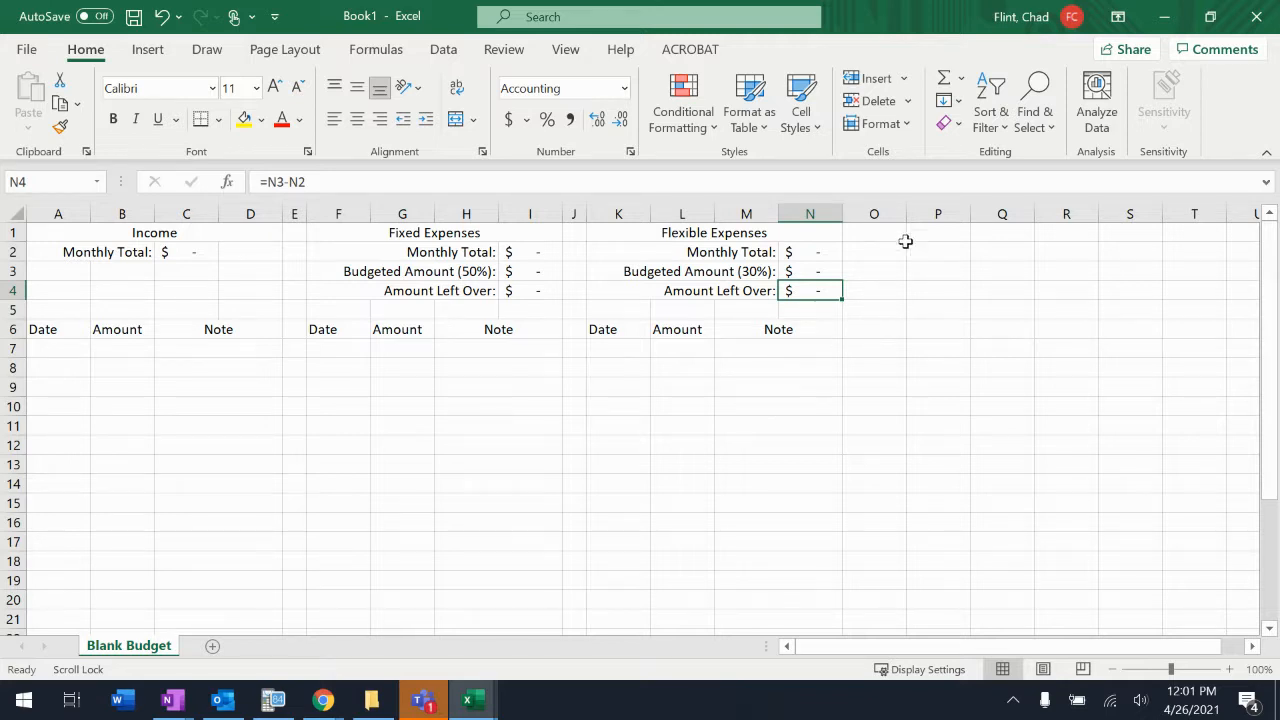
Narrow spacer column O, merge and center P1:S1, and enter the heading "Savings/Debt Payments" there
drag(907, 217, 1083, 232)
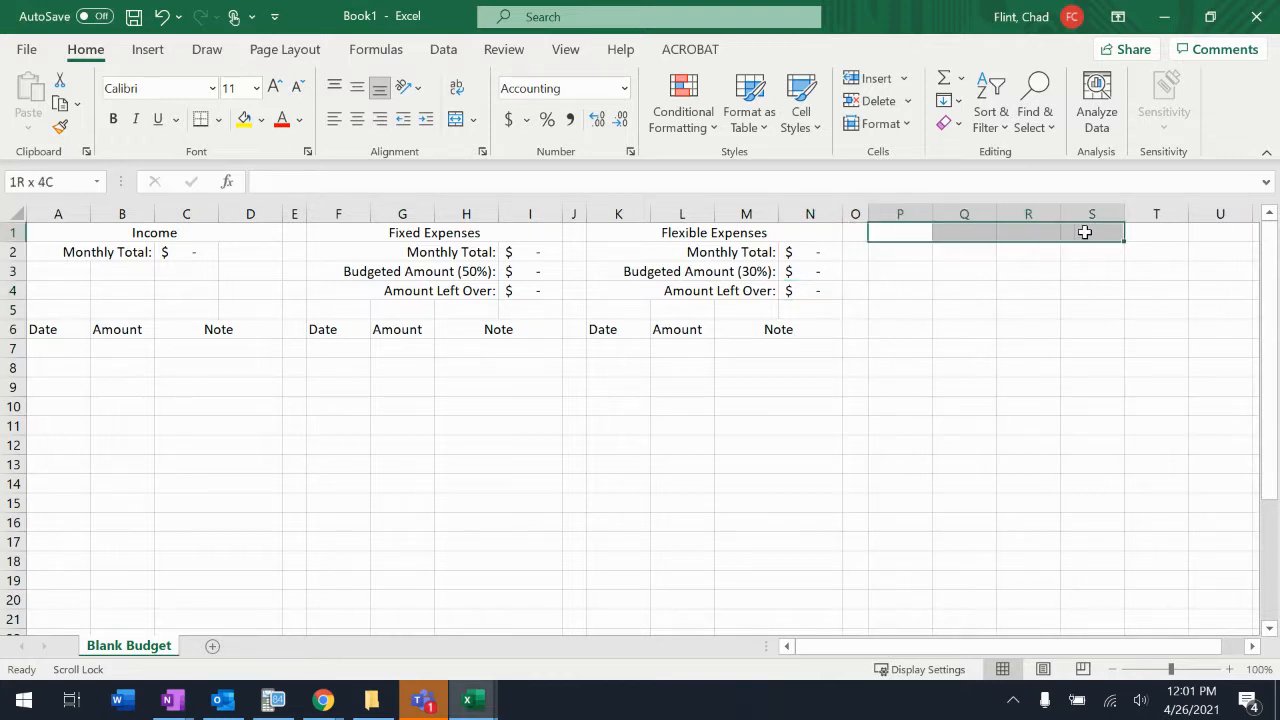
click(457, 119)
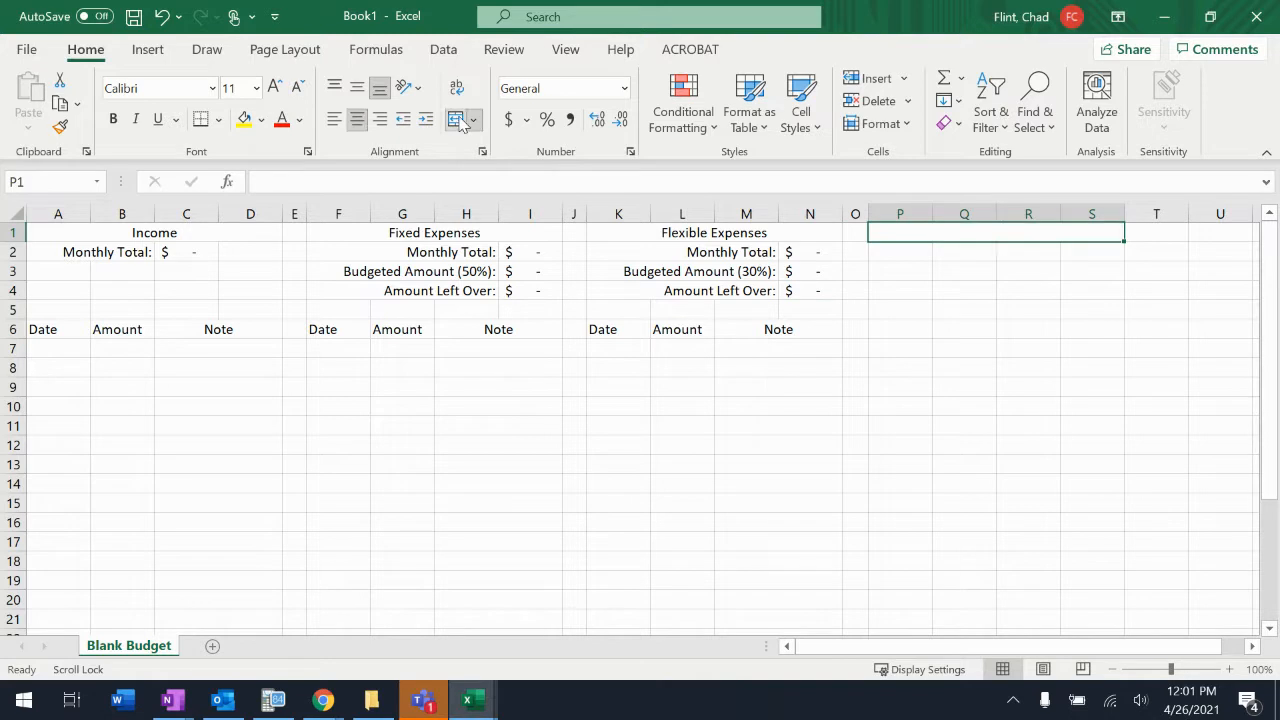
text(Savings/Debt p)
key(BackSpace)
text(Paymen)
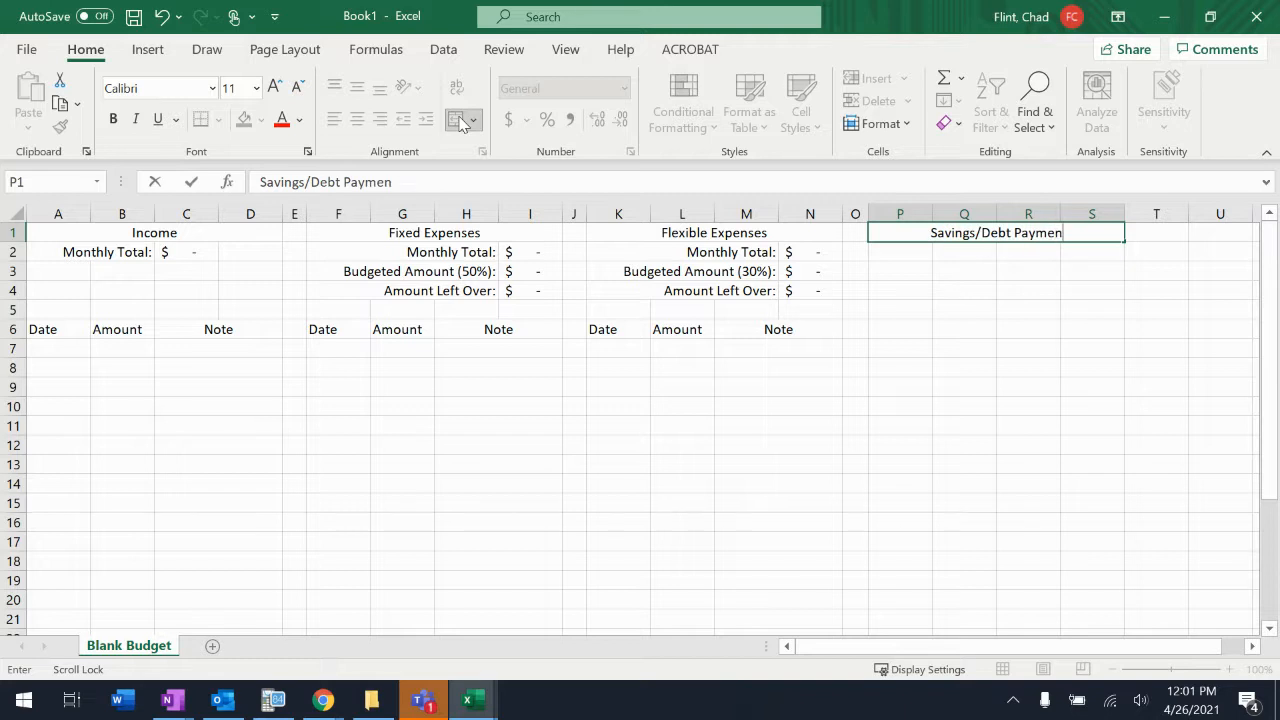
text(ts)
key(Return)
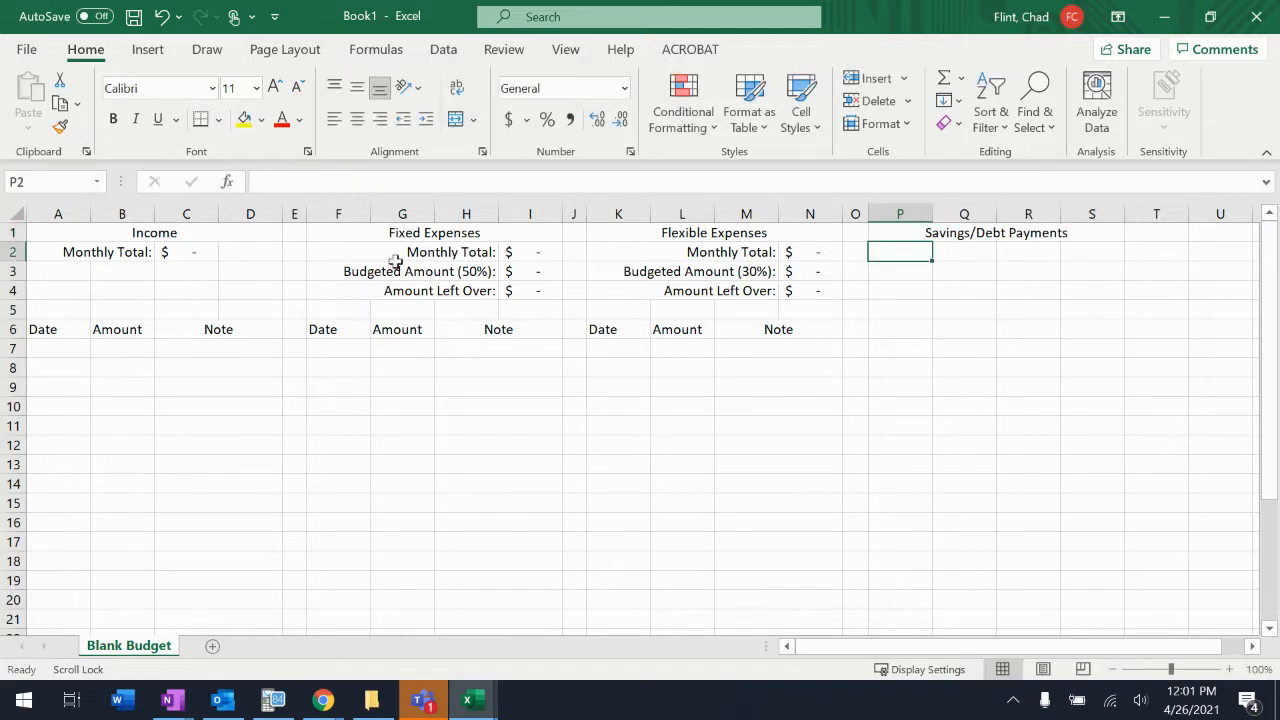
Copy the Flexible Expenses Date, Amount and Note table K6:N30 to P6 under Savings/Debt Payments
drag(614, 330, 763, 561)
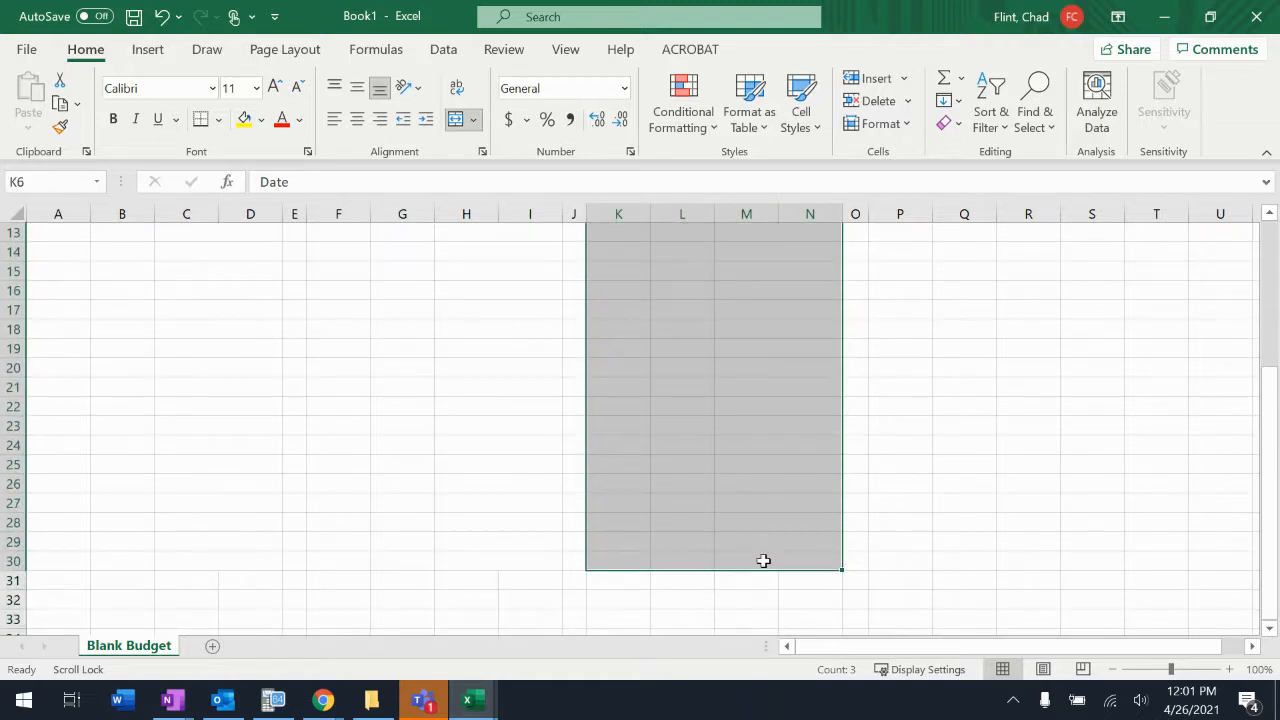
key(ctrl+c)
scroll(995, 474, up, 4)
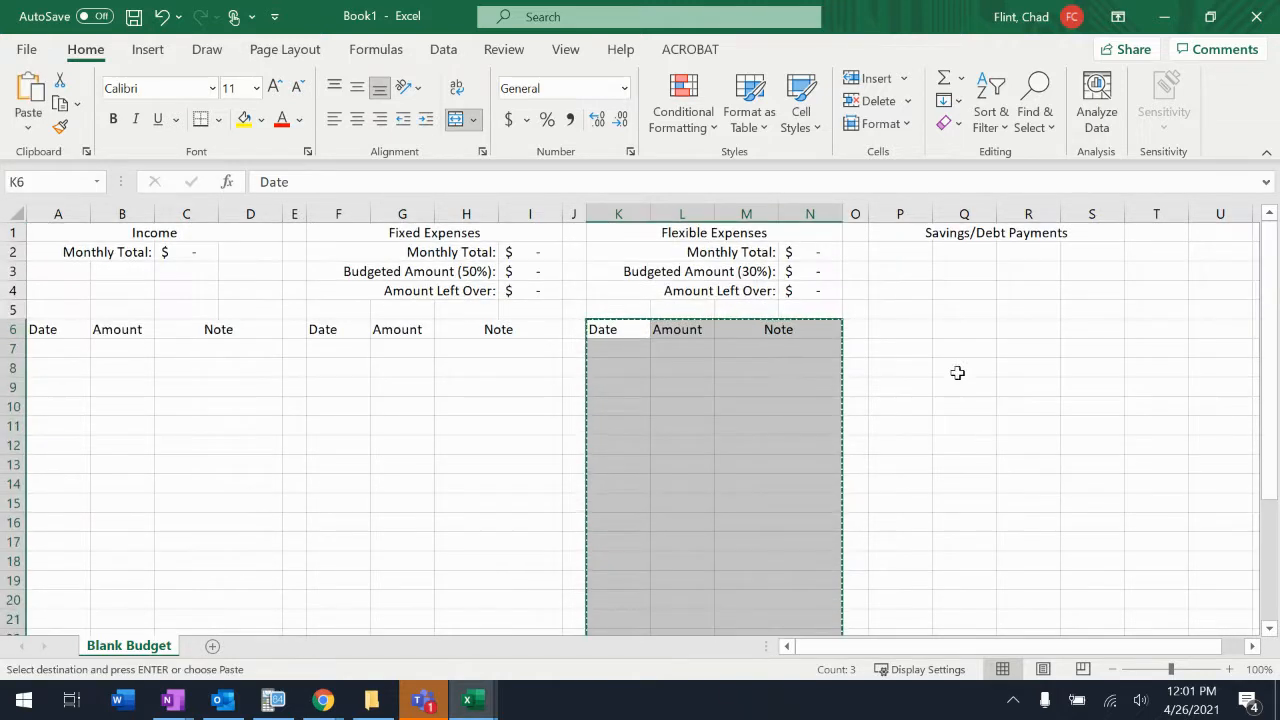
click(922, 326)
key(ctrl+v)
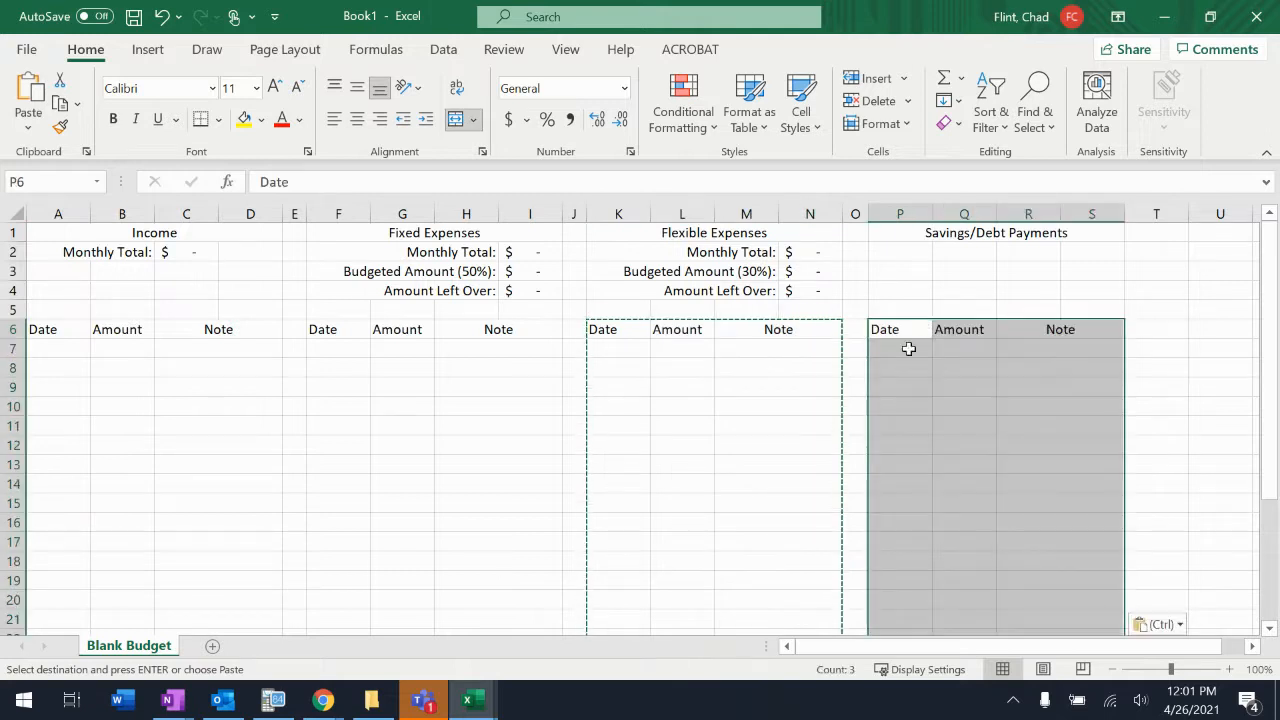
Copy the Flexible Expenses summary block K2:N4 to P2 under Savings/Debt Payments
click(738, 251)
drag(738, 251, 787, 300)
key(ctrl+c)
click(926, 252)
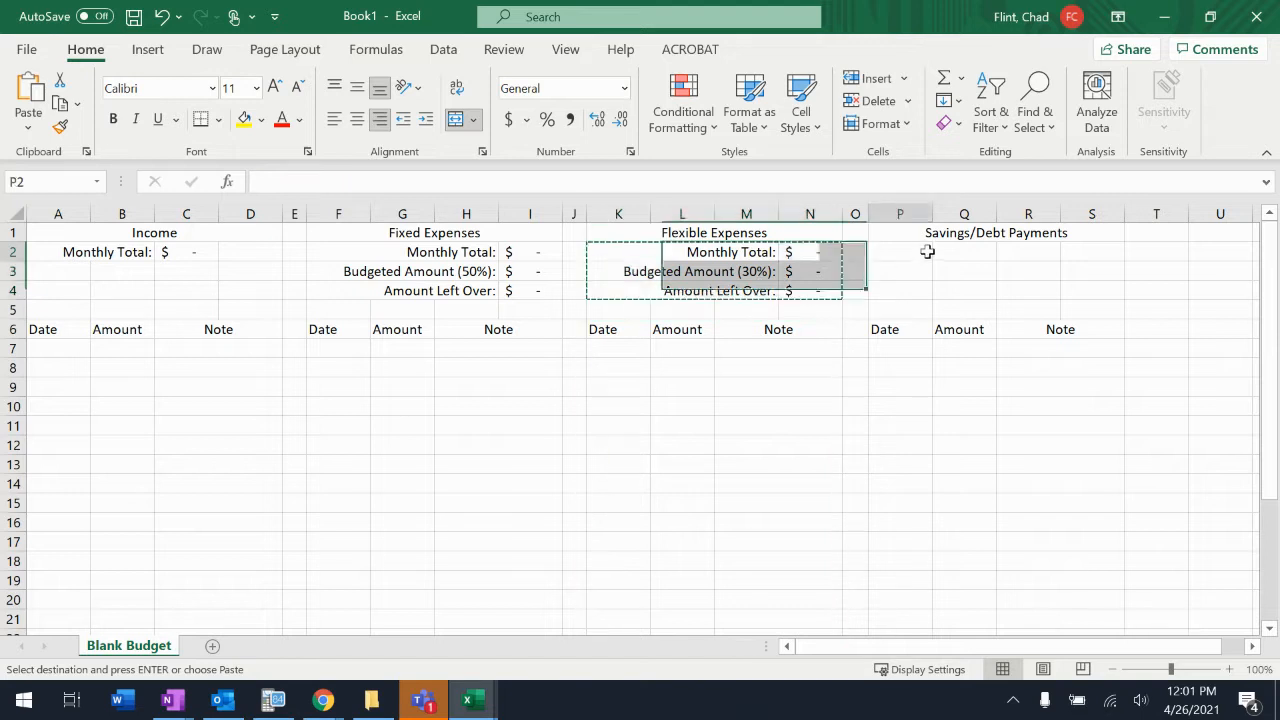
key(ctrl+v)
Change the label in P3 to "Budgeted Amount (20%):" and the budgeted amount formula in S3 to =M2*0.2
click(990, 275)
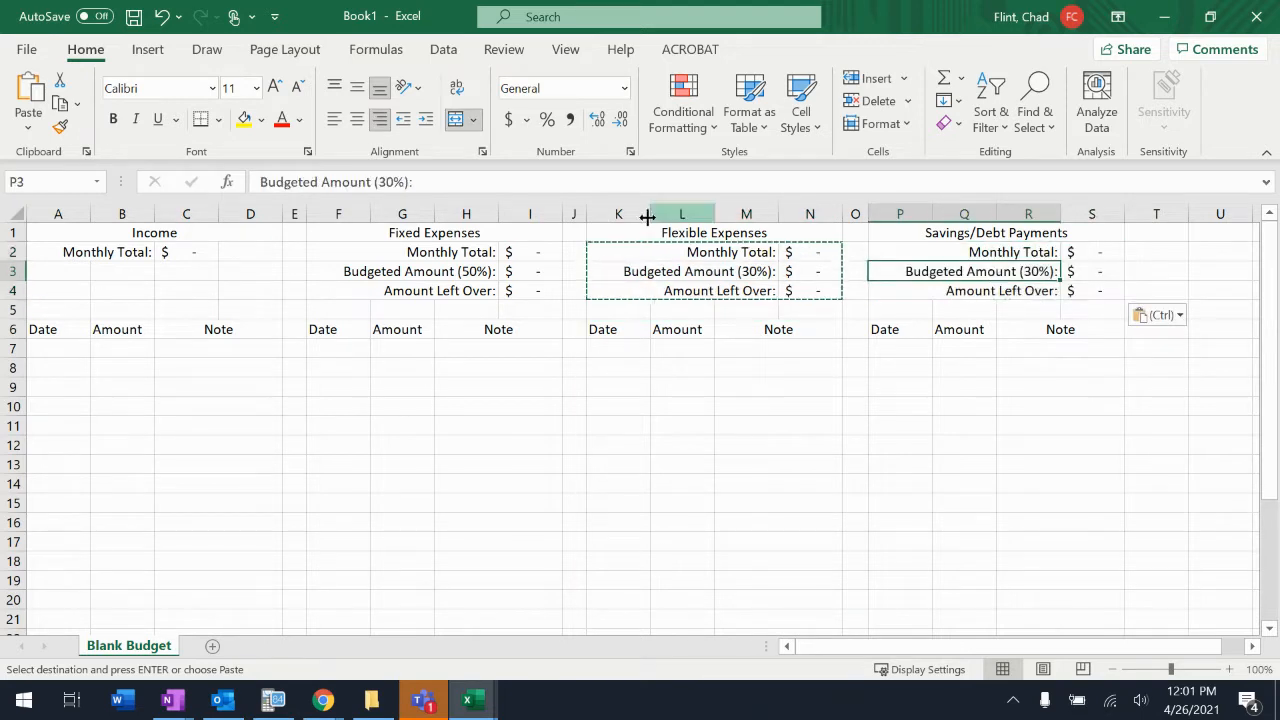
click(385, 180)
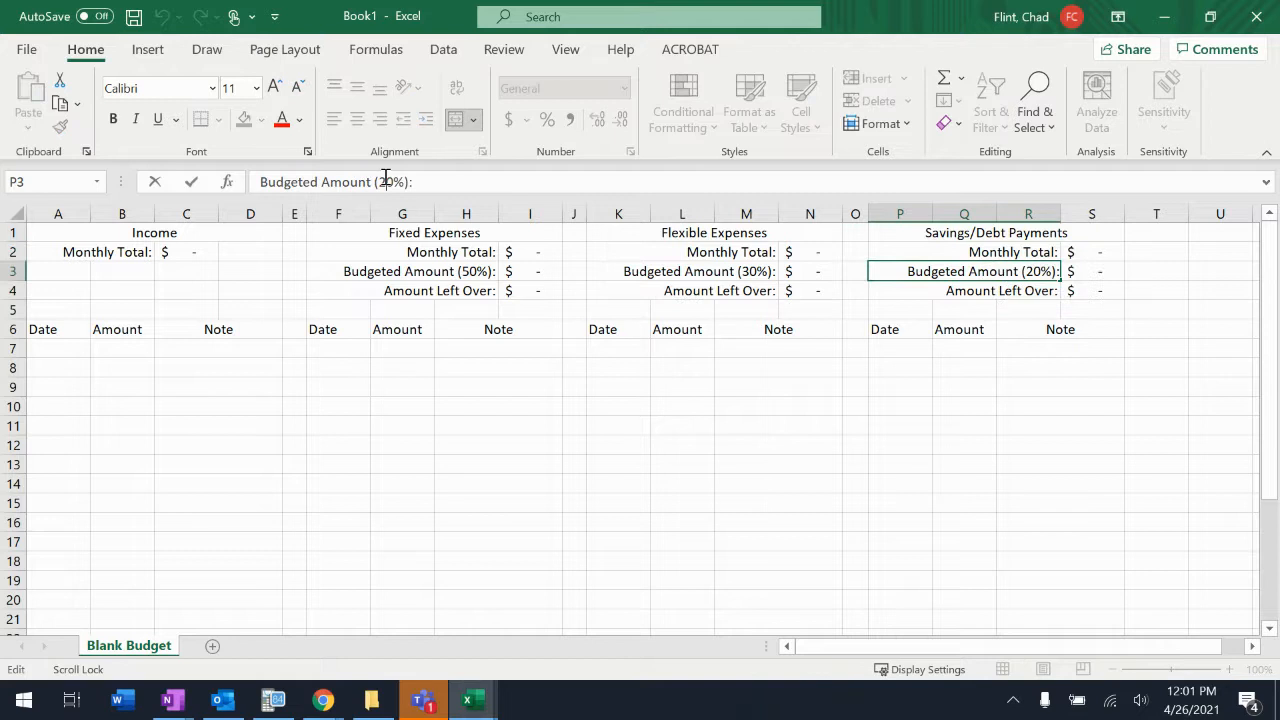
click(1093, 273)
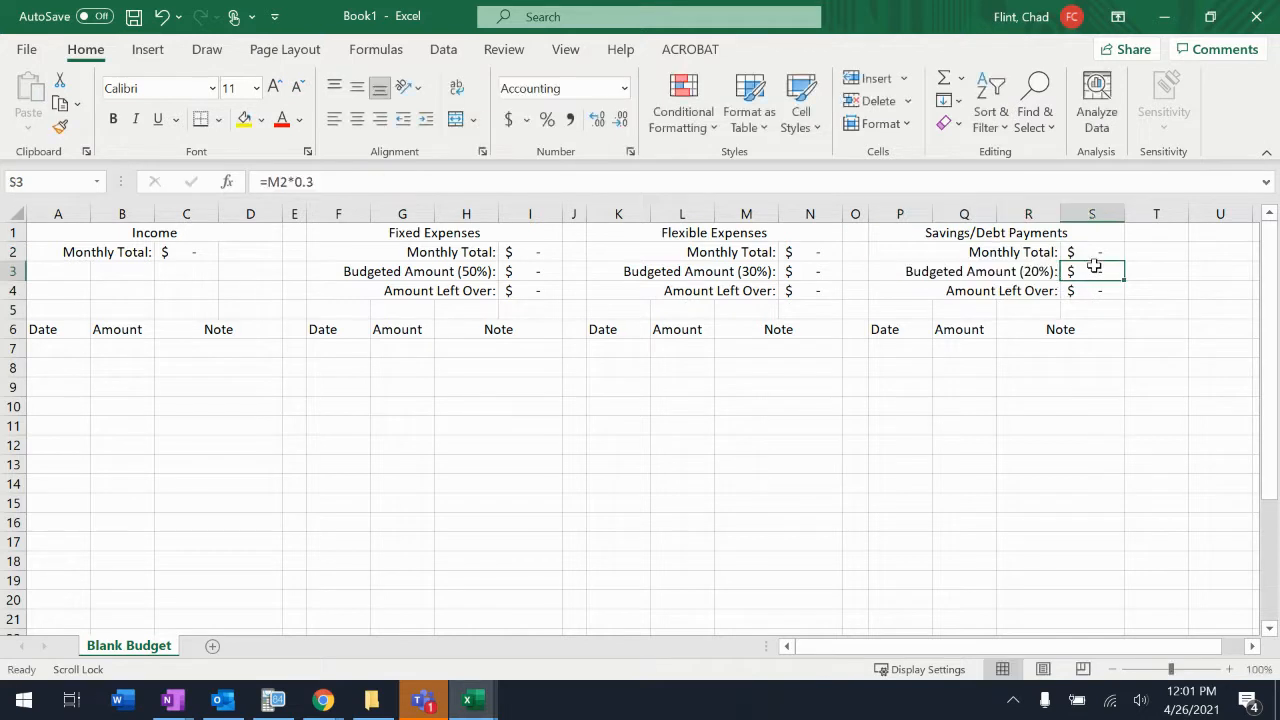
click(380, 185)
key(BackSpace)
text(2)
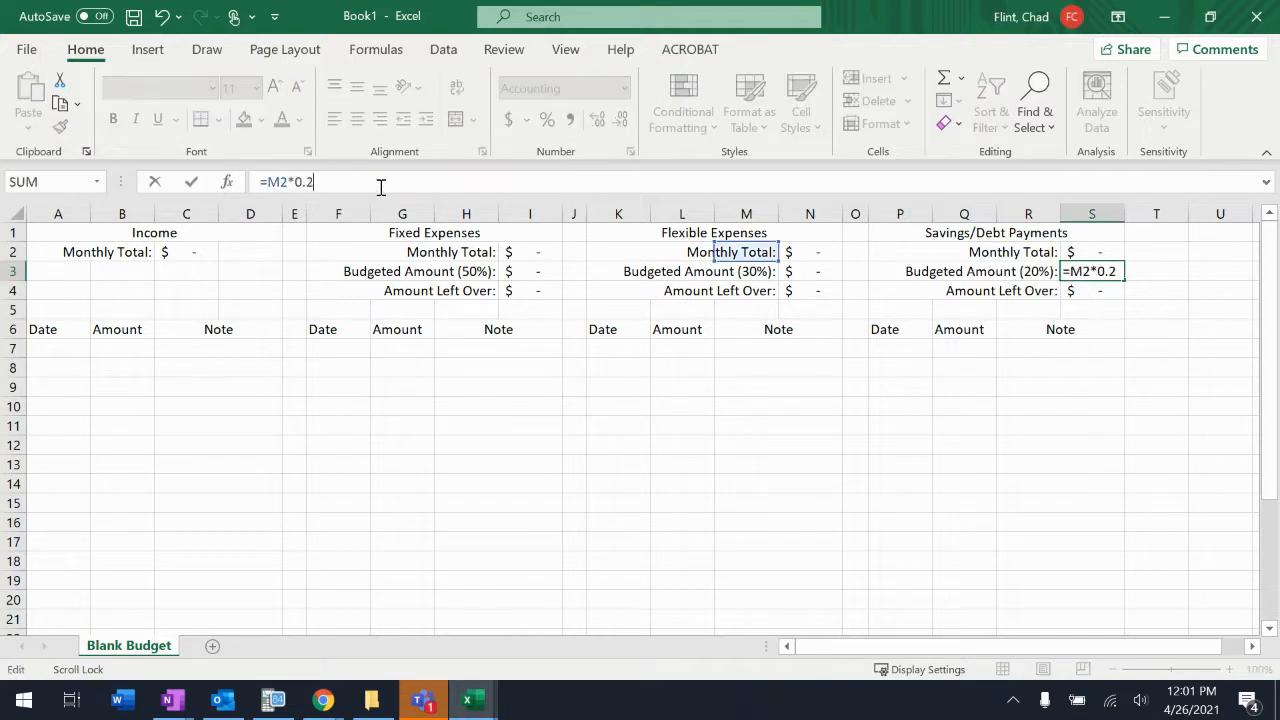
key(Return)
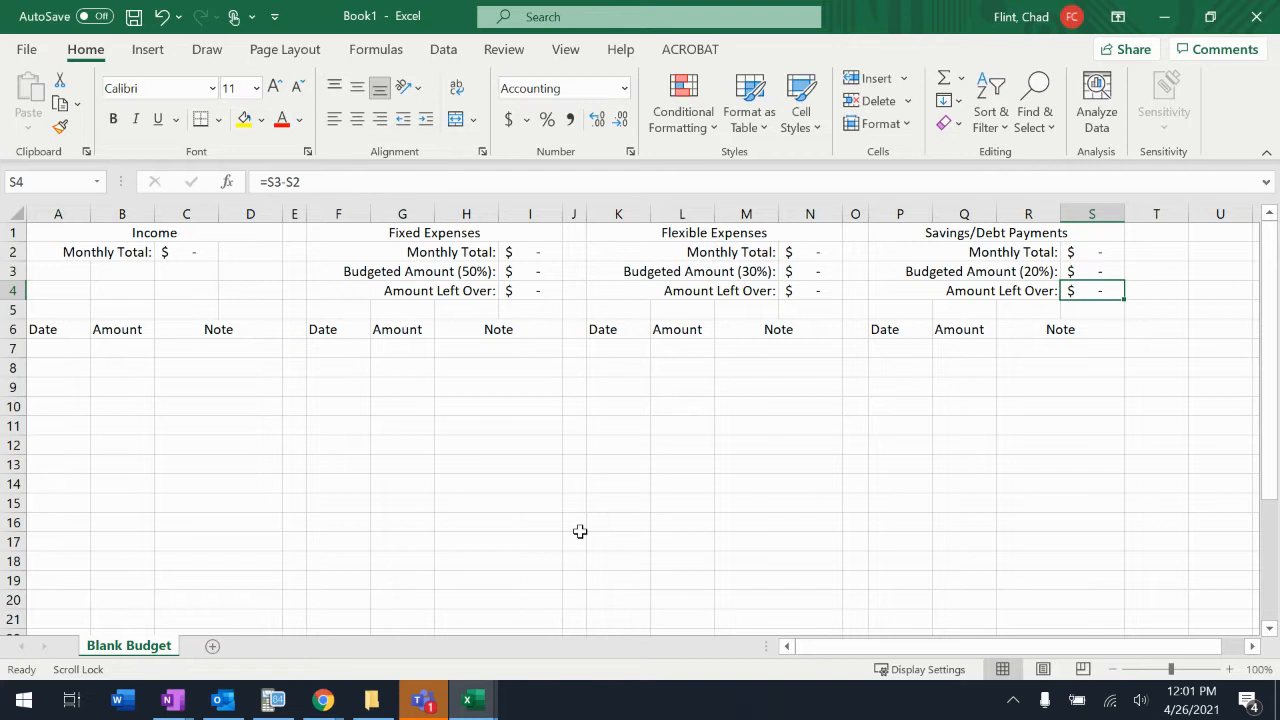
Narrow spacer column T, merge and center U1:X1, and enter the heading "Saving for Trip to Disney" there
scroll(949, 480, right, 5)
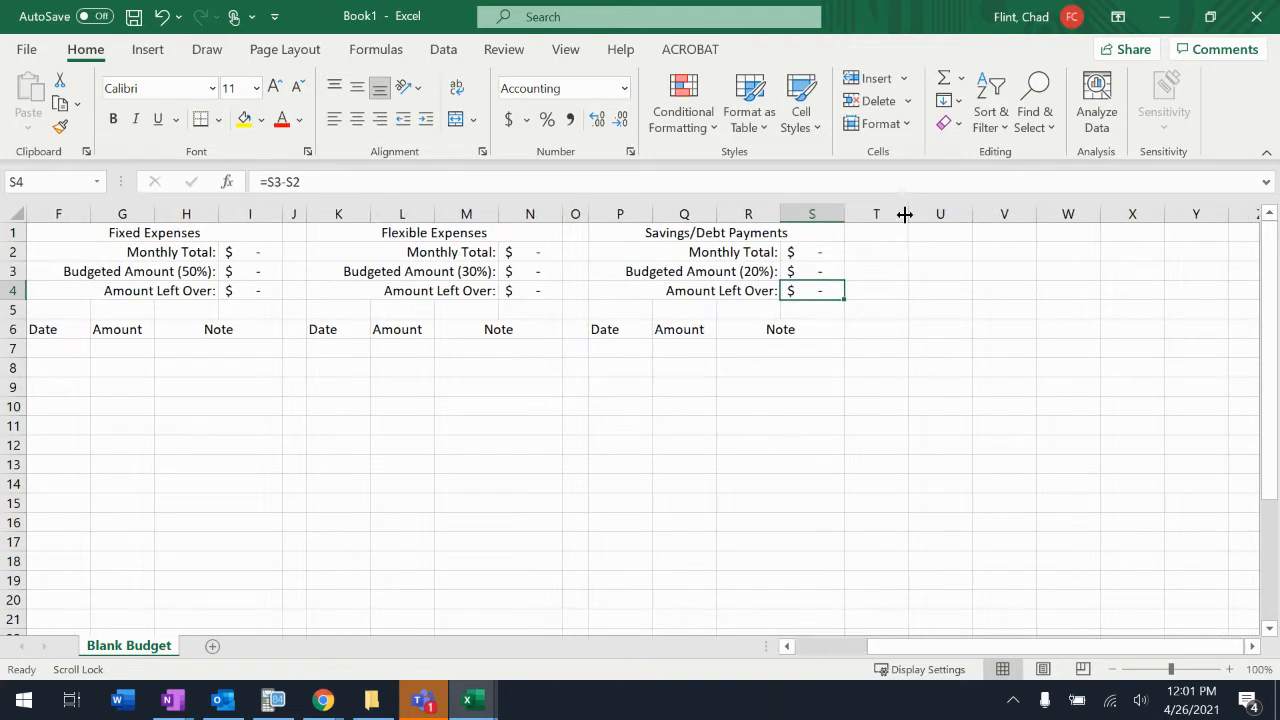
drag(904, 214, 873, 214)
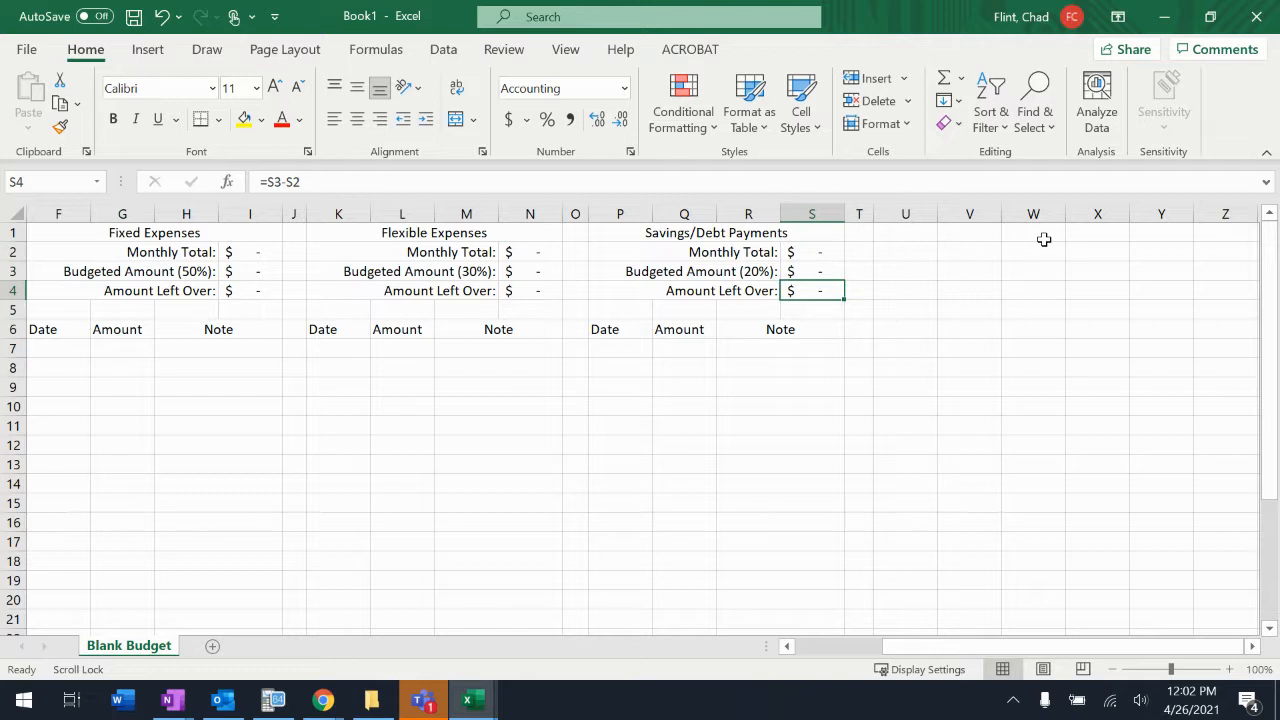
drag(906, 234, 1076, 238)
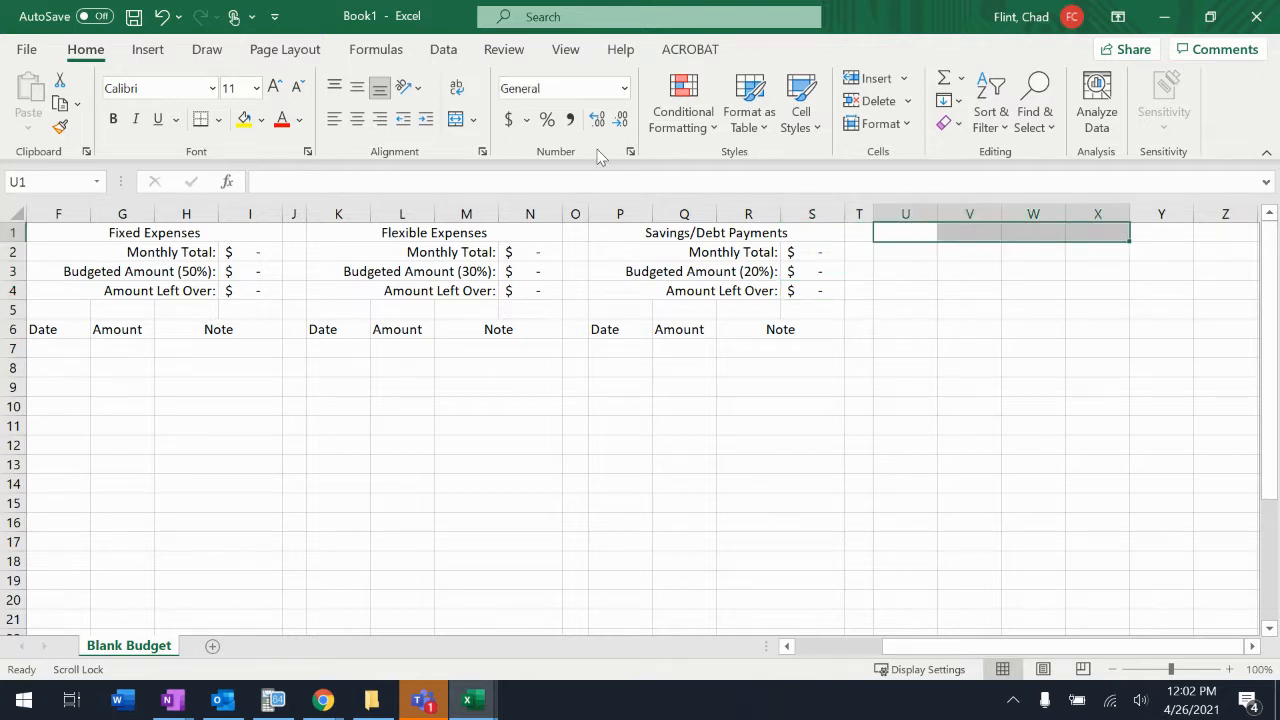
click(457, 122)
text(Saving for Trip to Disney)
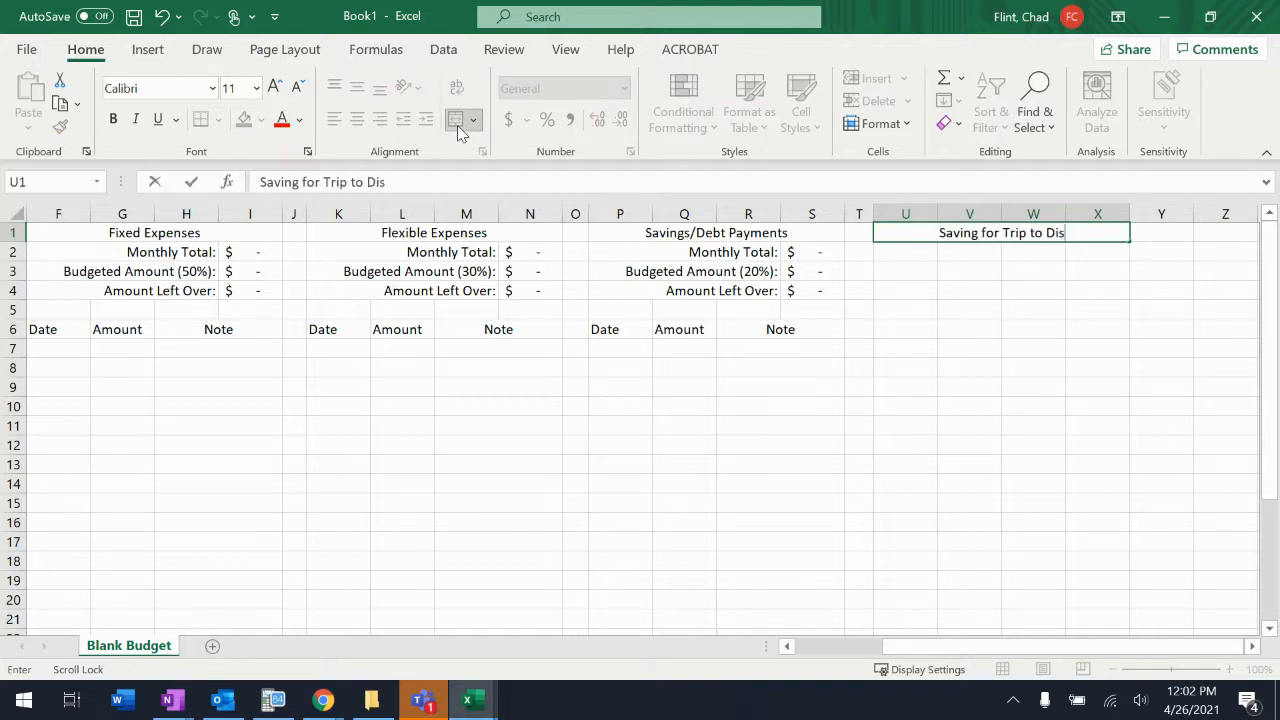
key(BackSpace)
key(BackSpace)
key(BackSpace)
text(ney)
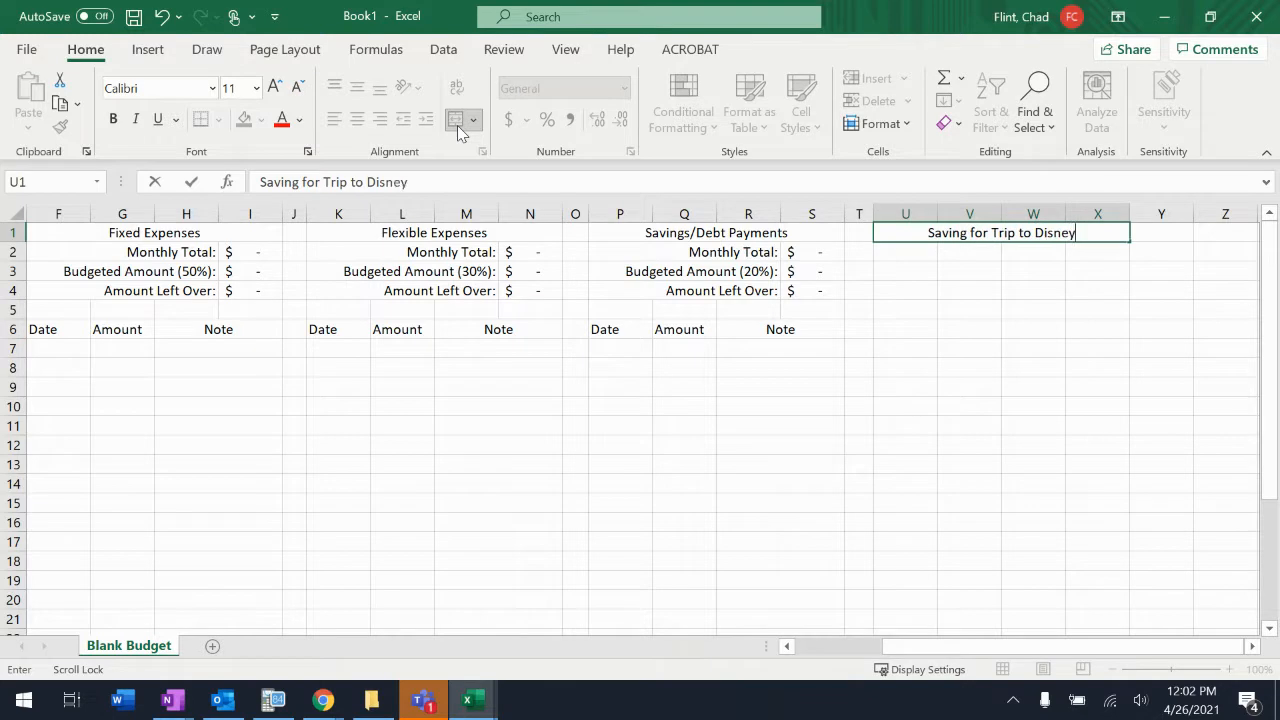
key(Return)
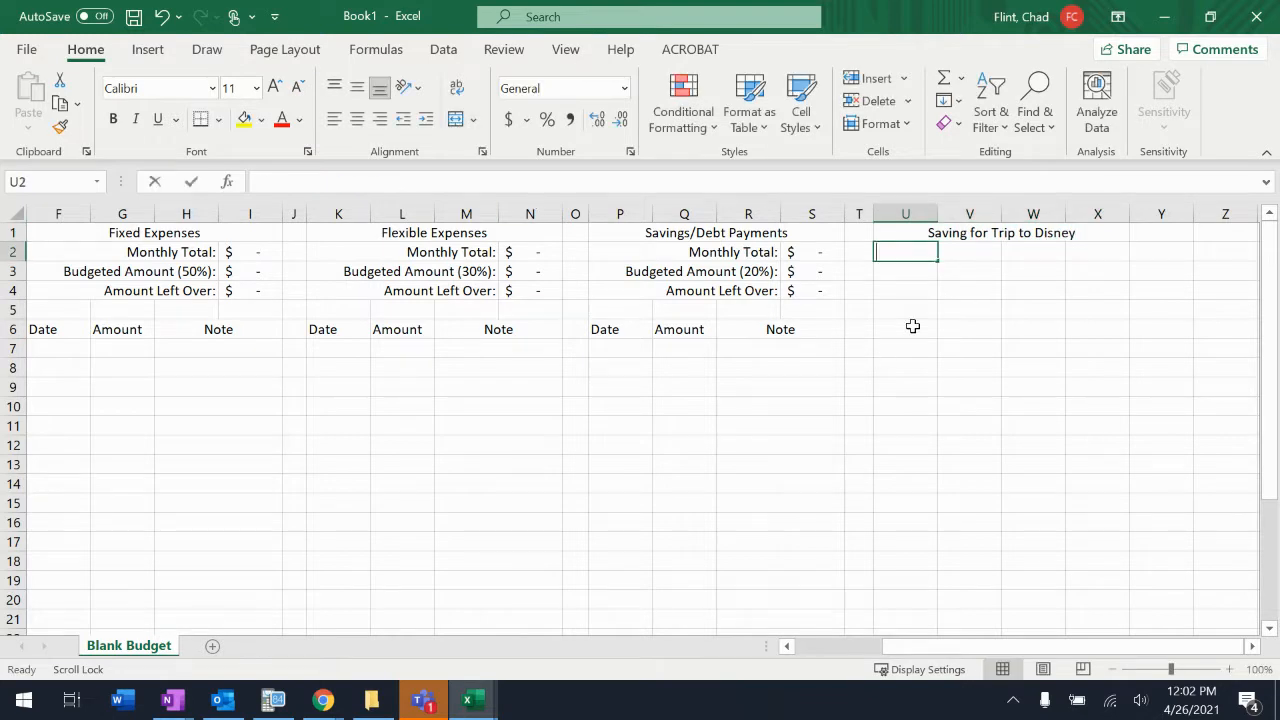
Enter the label "Amount Needed:" in U2 under the Saving for Trip to Disney heading
text(Amount Needed)
key(Return)
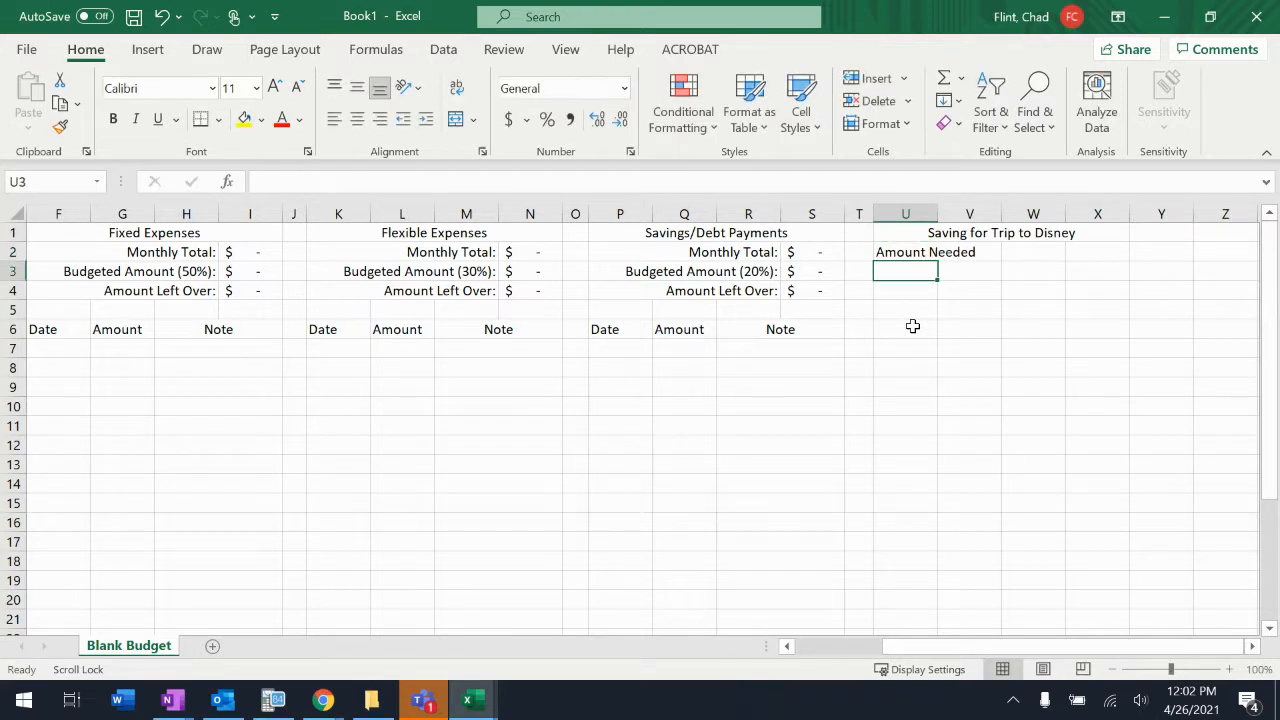
scroll(1023, 292, down, 1)
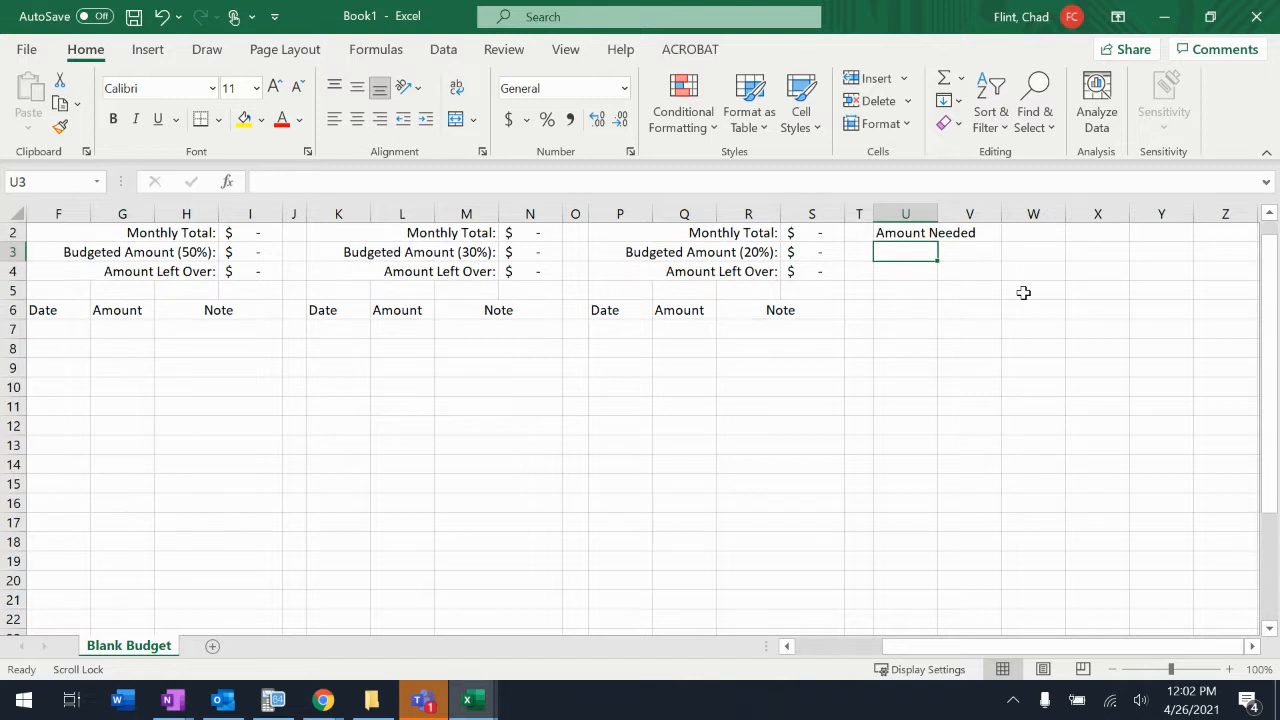
scroll(1023, 292, up, 1)
click(914, 251)
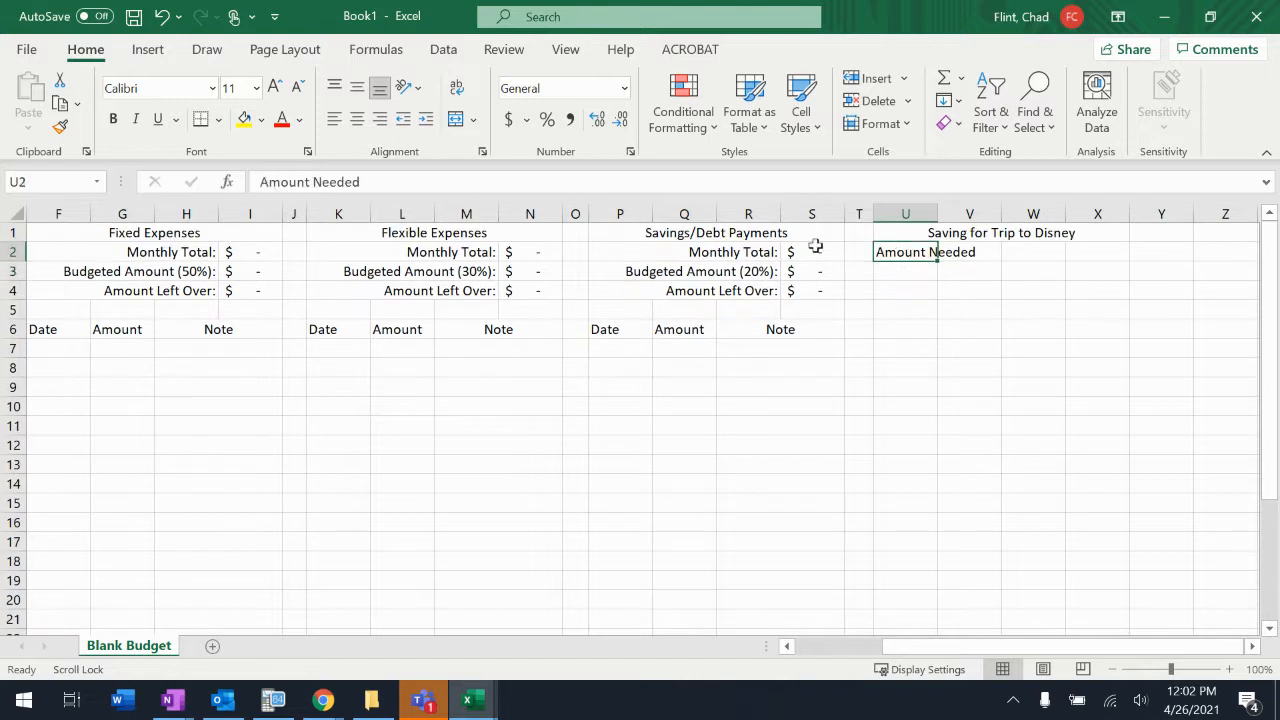
click(518, 176)
text(:)
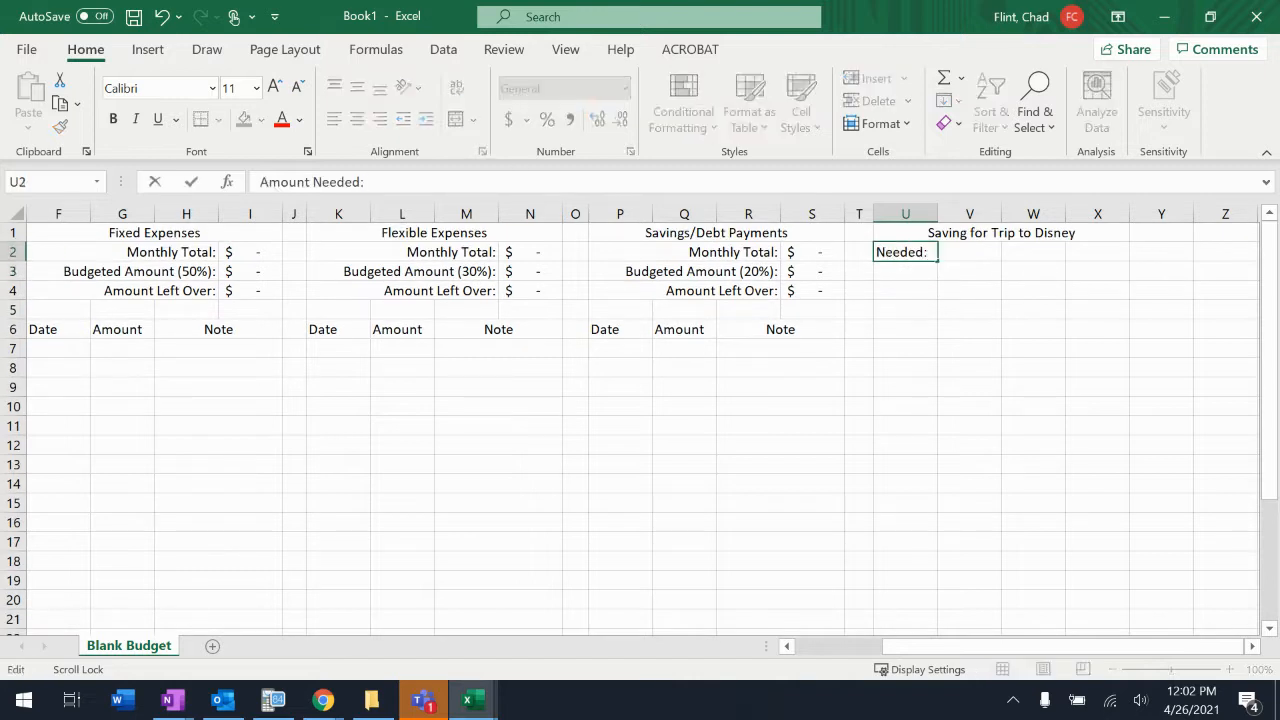
key(Return)
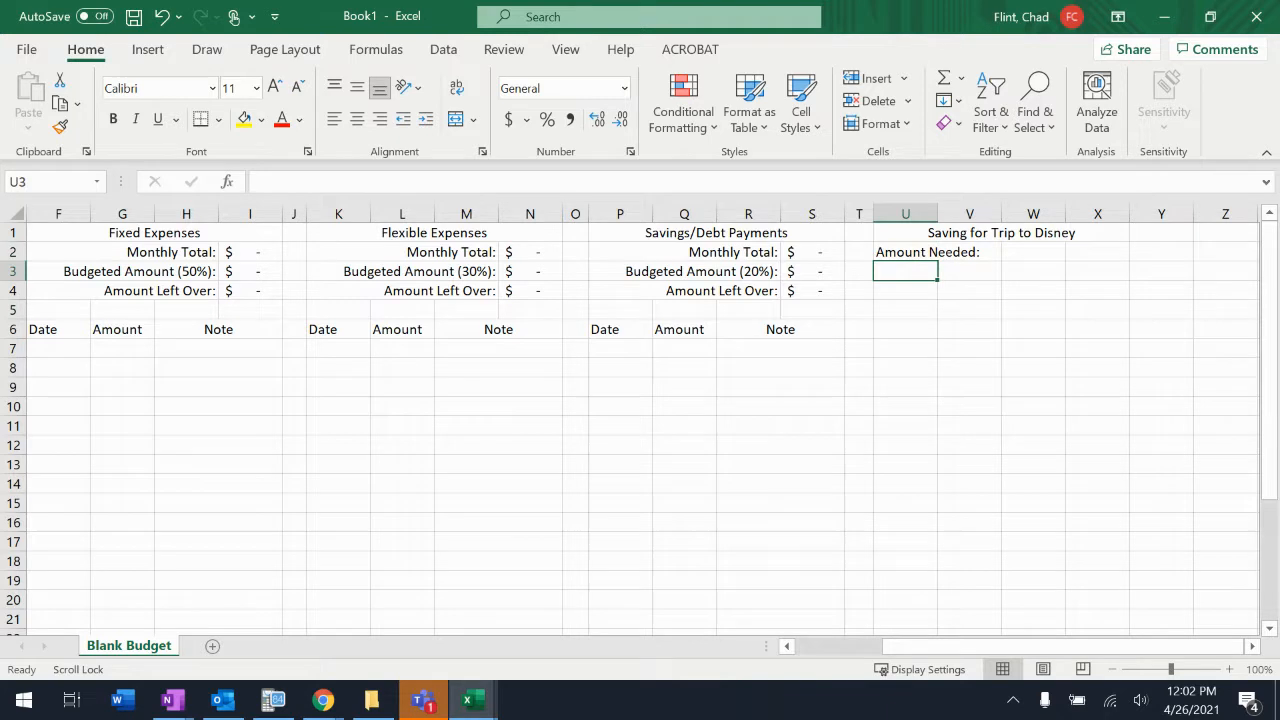
Enter the labels "Amount Saved:" in U3 and "Amount Left to Save:" in U4
text(Amount Saved)
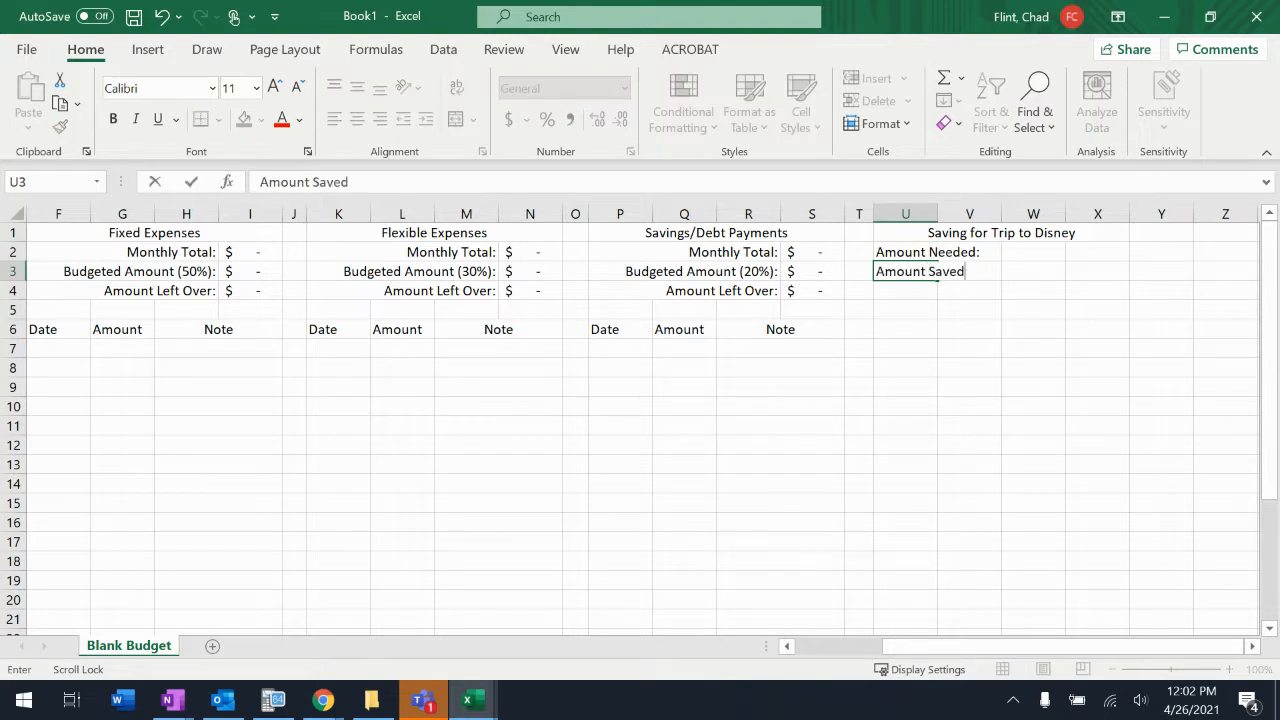
text(:)
key(Return)
text(Amoun)
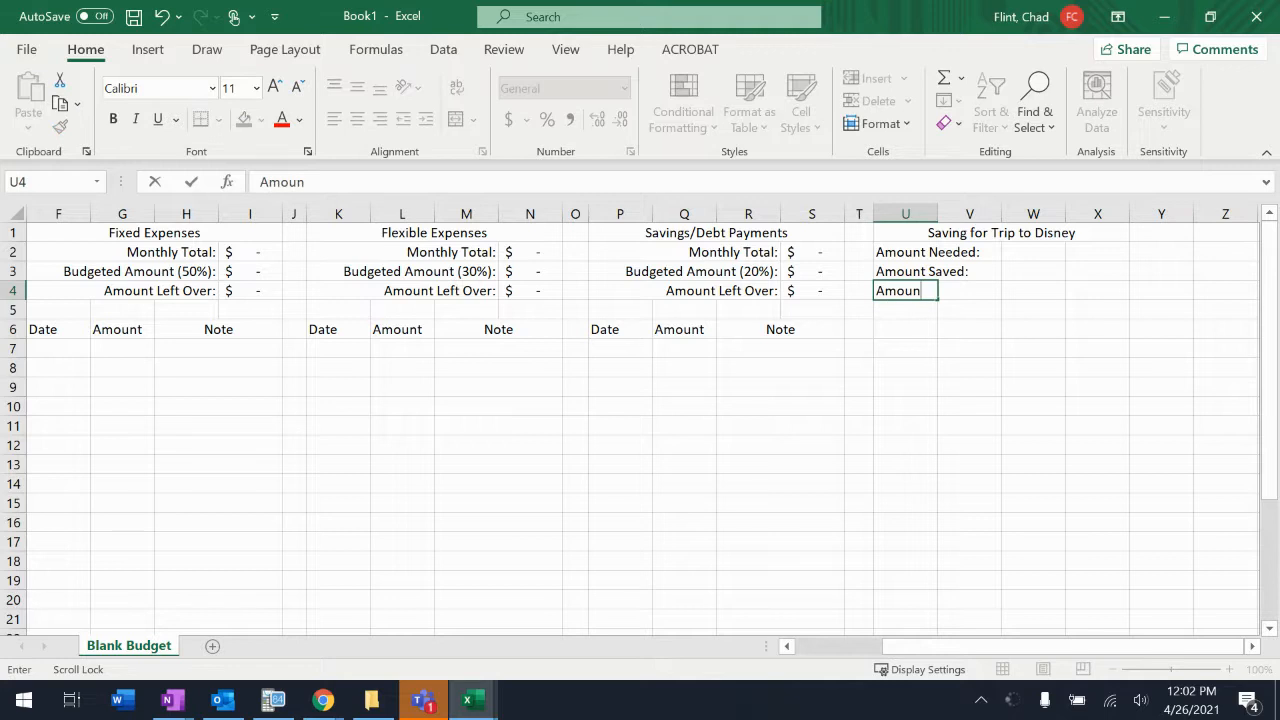
text(t Left to Save:)
key(Return)
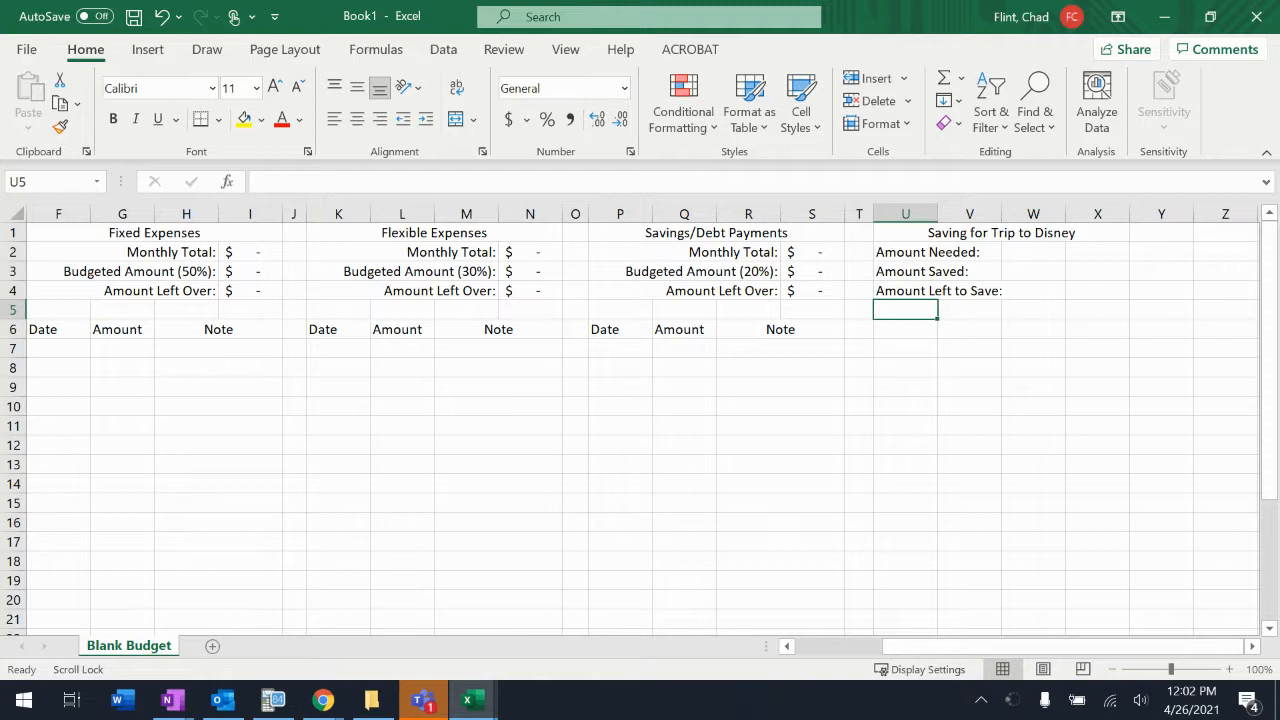
Merge U2:W2 with right alignment and apply the same formatting to U3:W3 and U4:W4
drag(894, 252, 1025, 256)
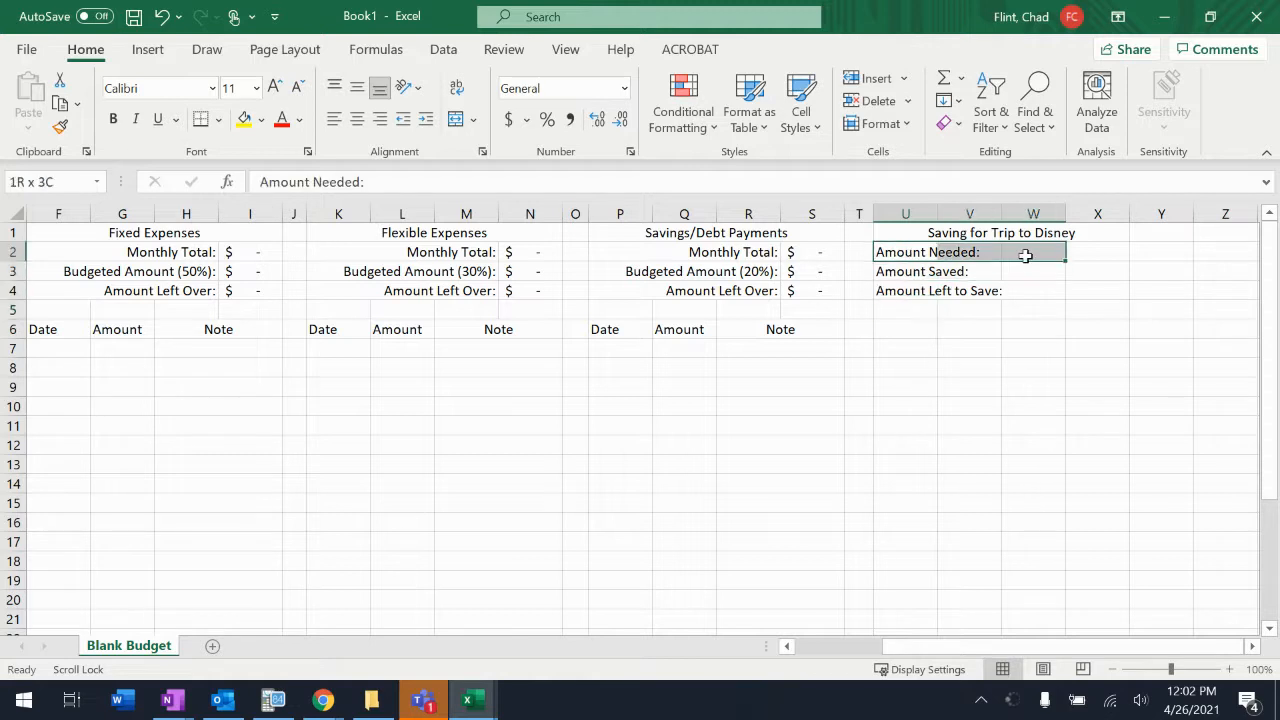
click(456, 119)
click(380, 124)
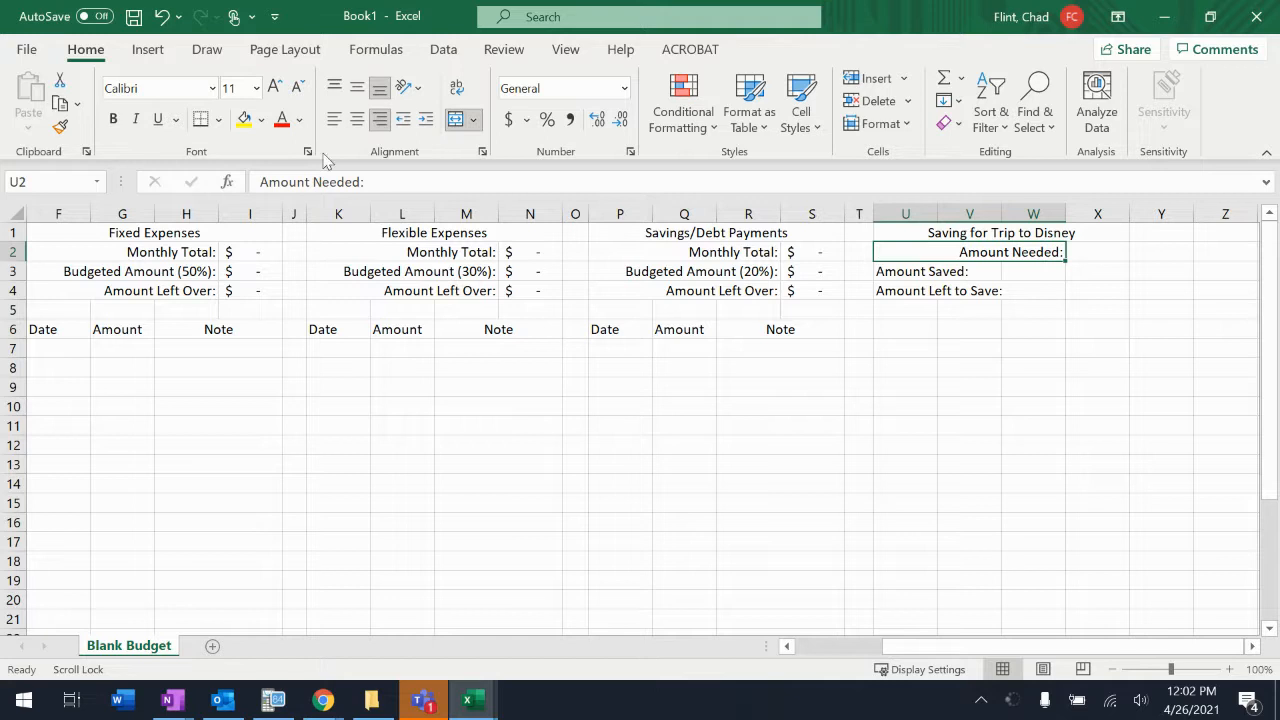
click(59, 128)
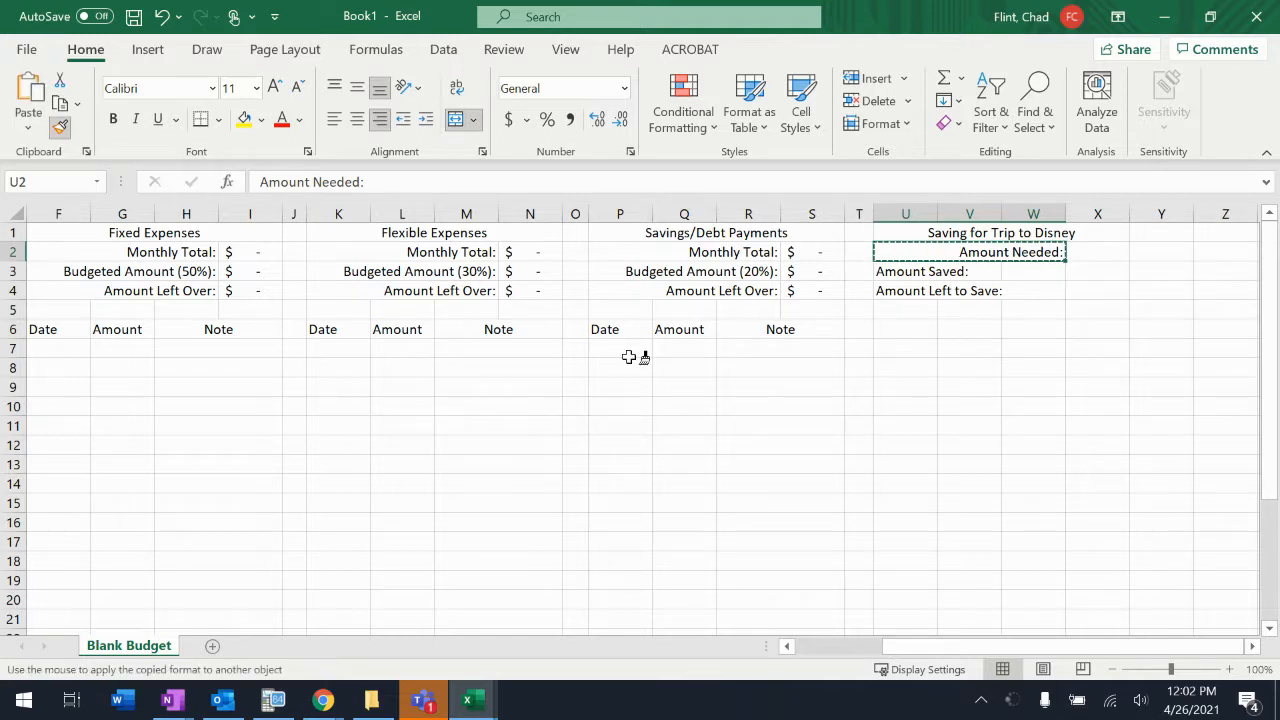
drag(908, 274, 1046, 272)
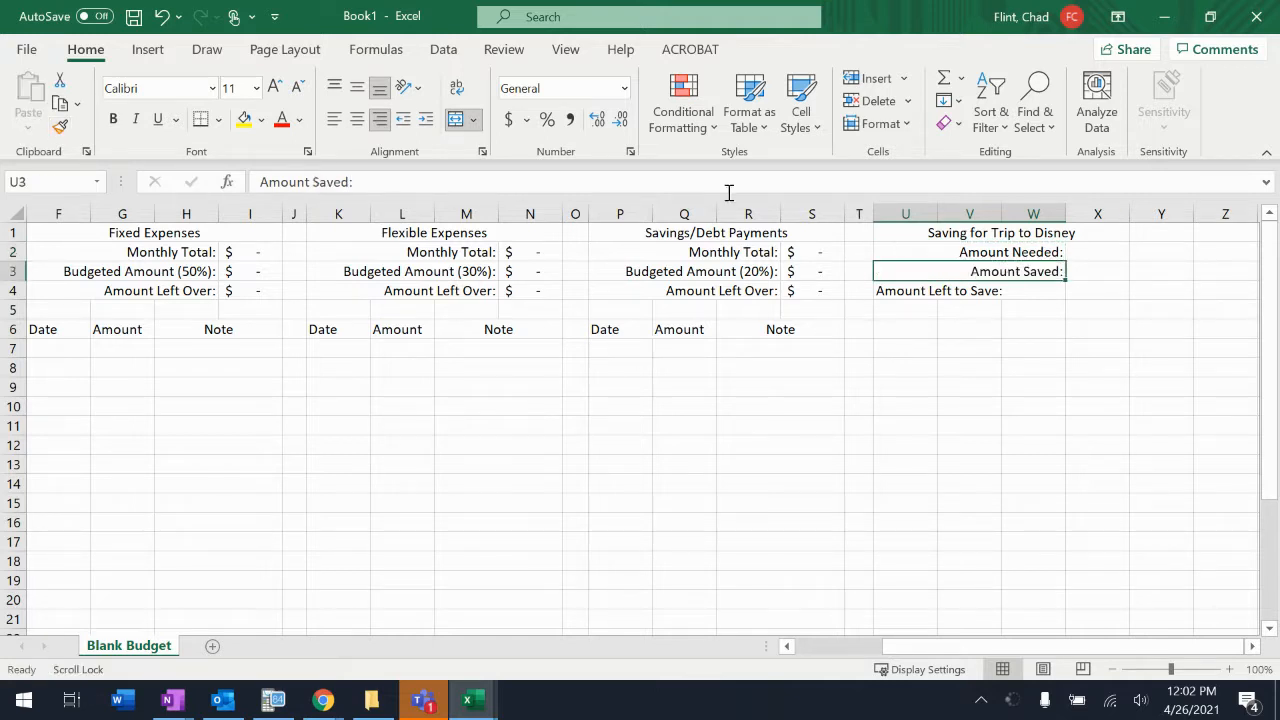
click(59, 127)
drag(895, 294, 1015, 289)
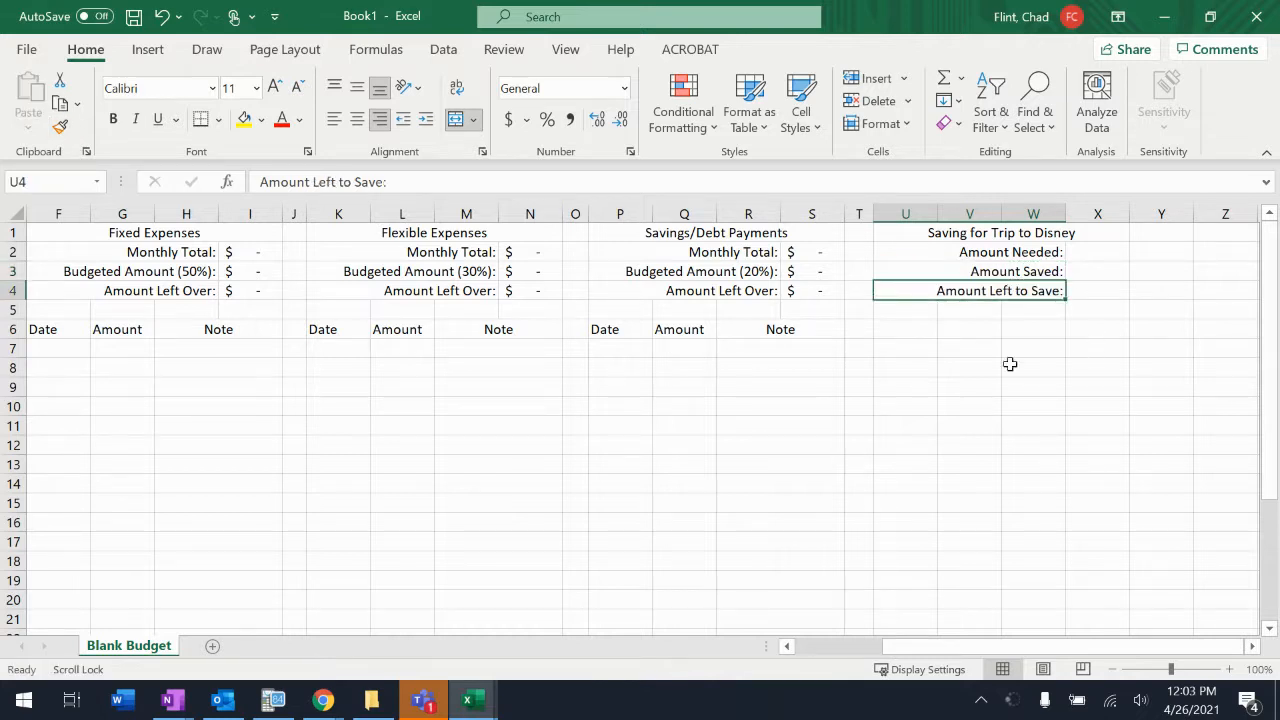
Copy the Savings/Debt Payments Date, Amount and Note table to U6 under Saving for Trip to Disney
drag(605, 330, 774, 406)
key(ctrl+c)
scroll(1007, 337, up, 7)
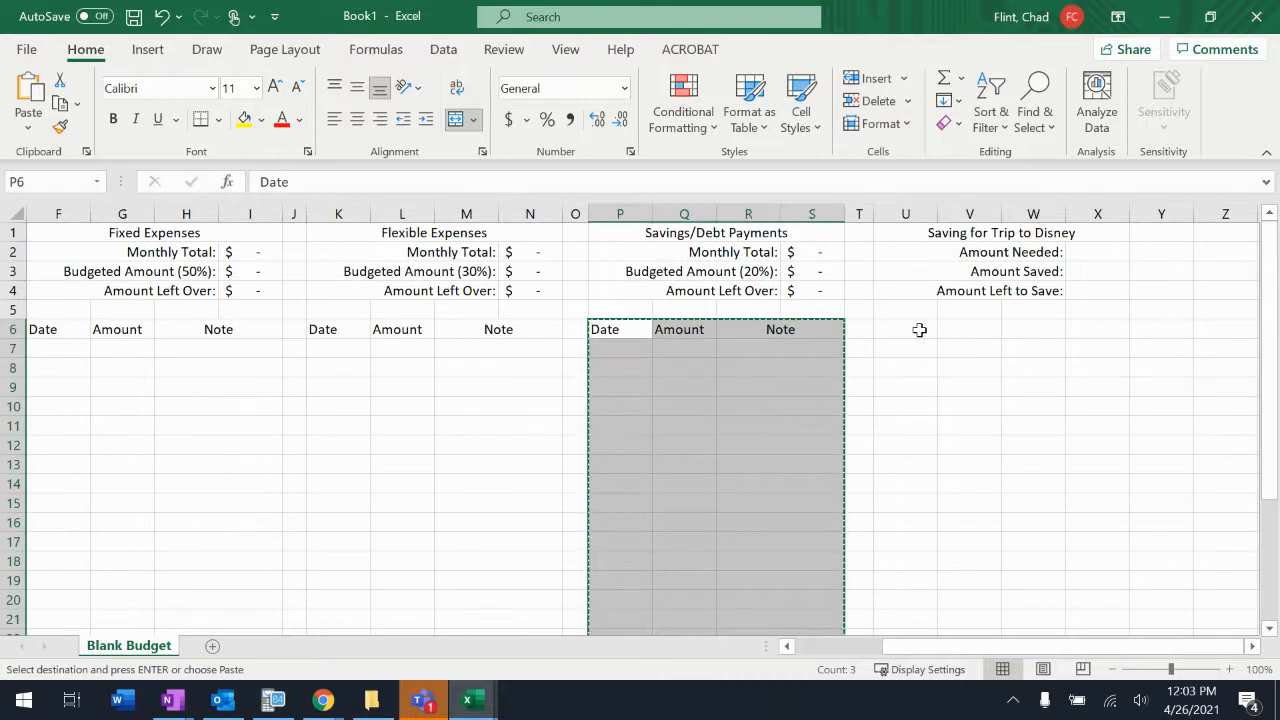
click(912, 329)
key(ctrl+v)
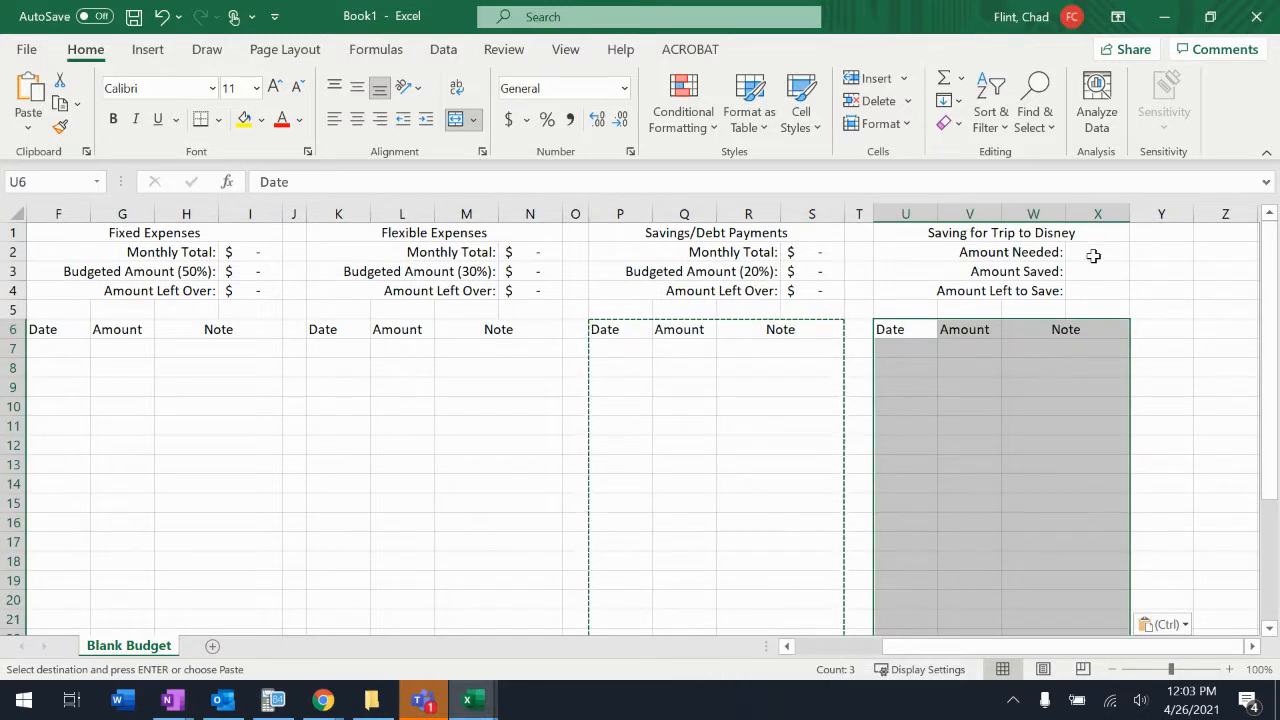
Enter $1,500 as the Amount Needed in X2
click(1093, 254)
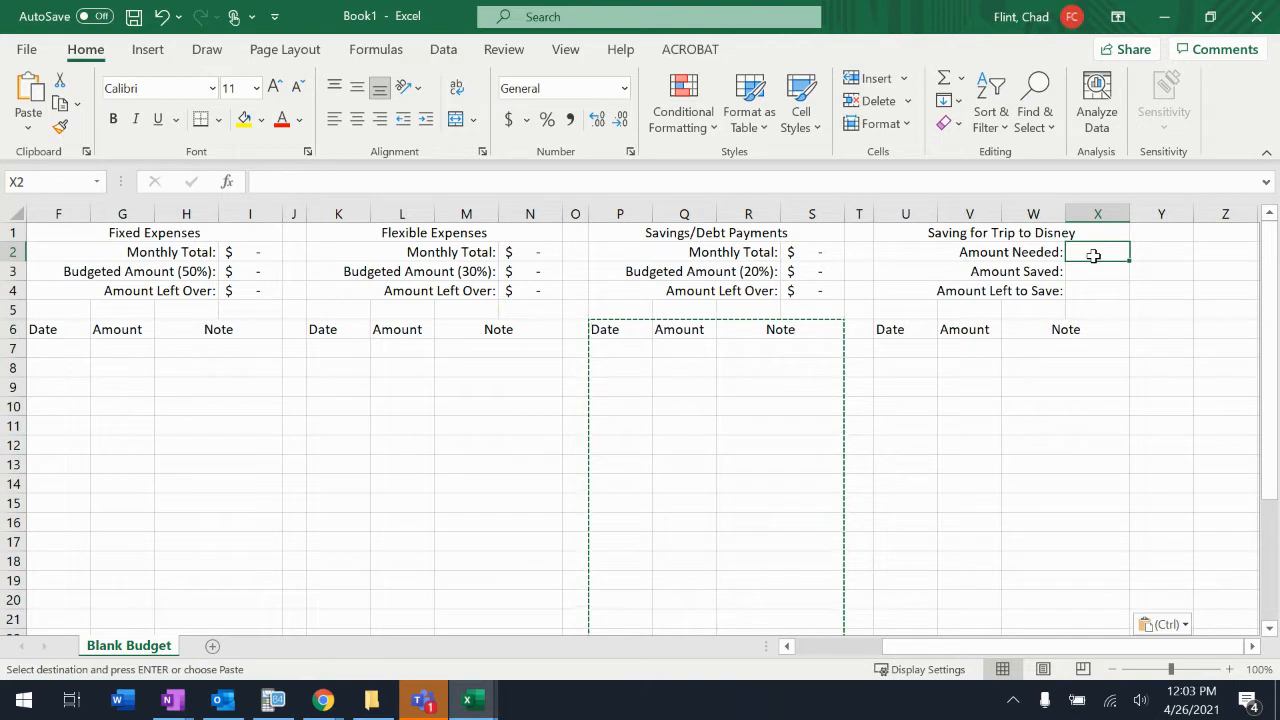
key(Escape)
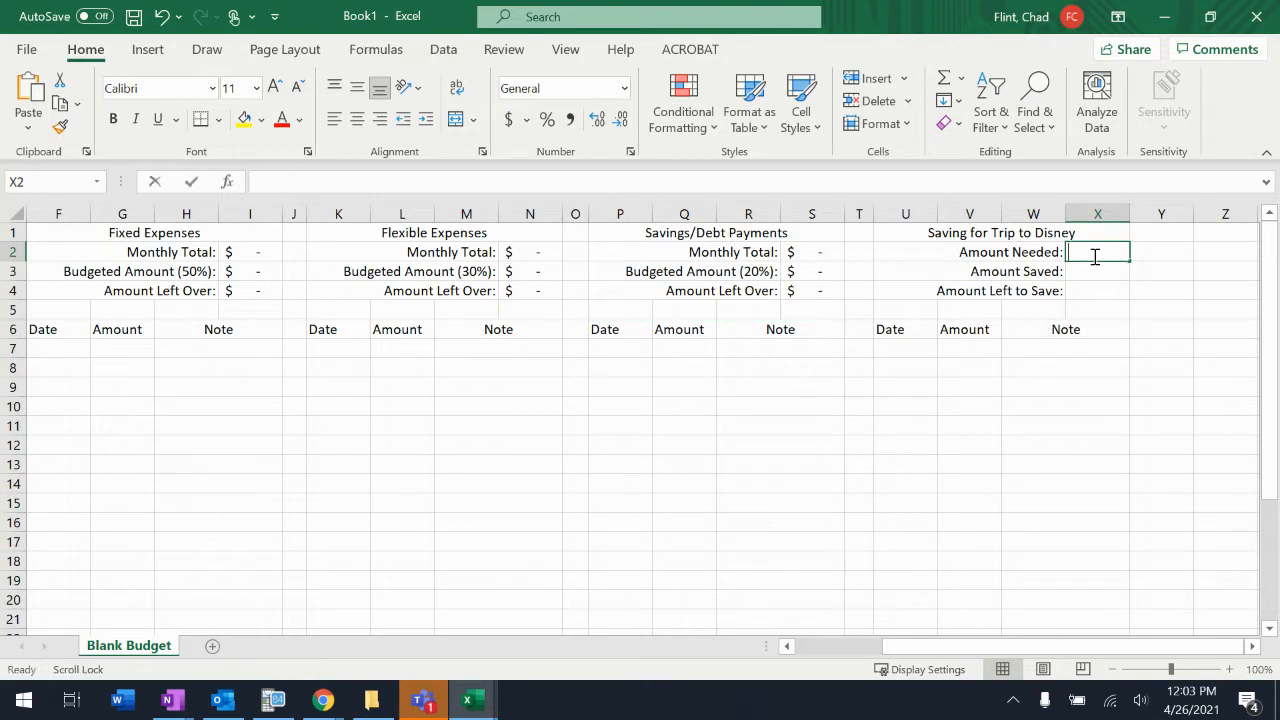
text(15)
key(BackSpace)
key(BackSpace)
text($1,500)
key(Return)
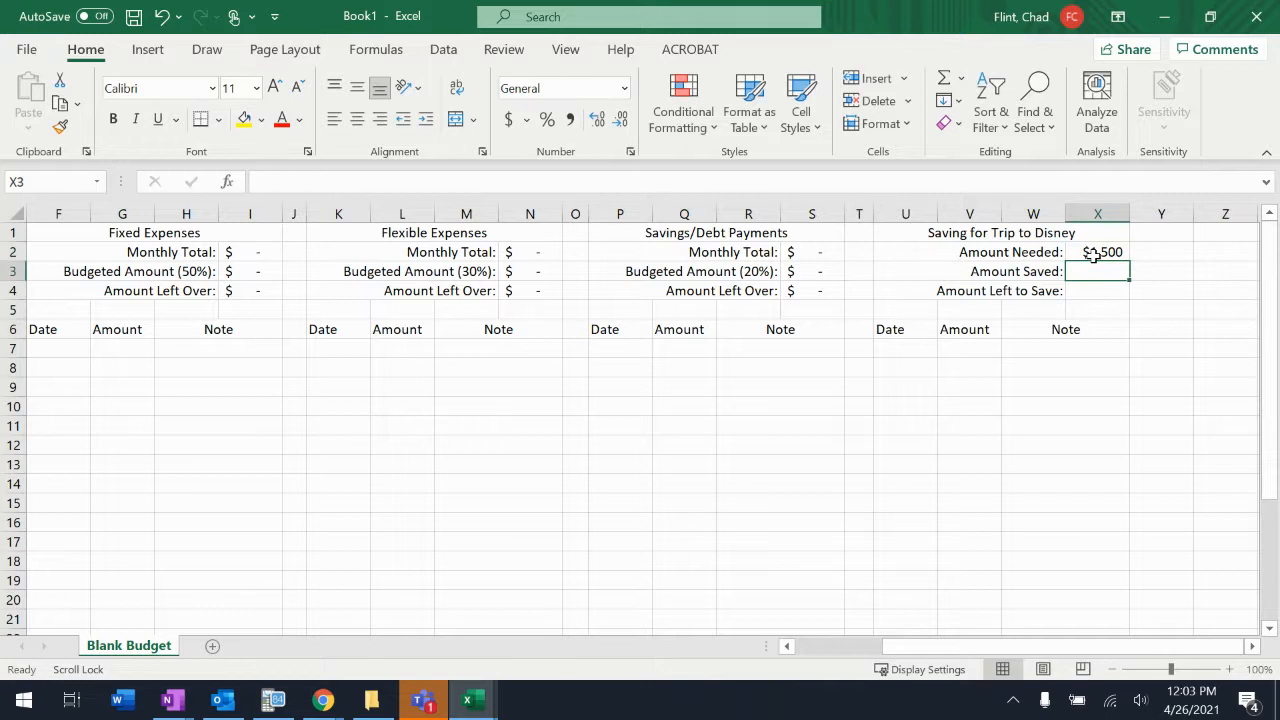
Enter a SUM formula in X3 that totals the trip savings amounts in V7:V30
text(=sum()
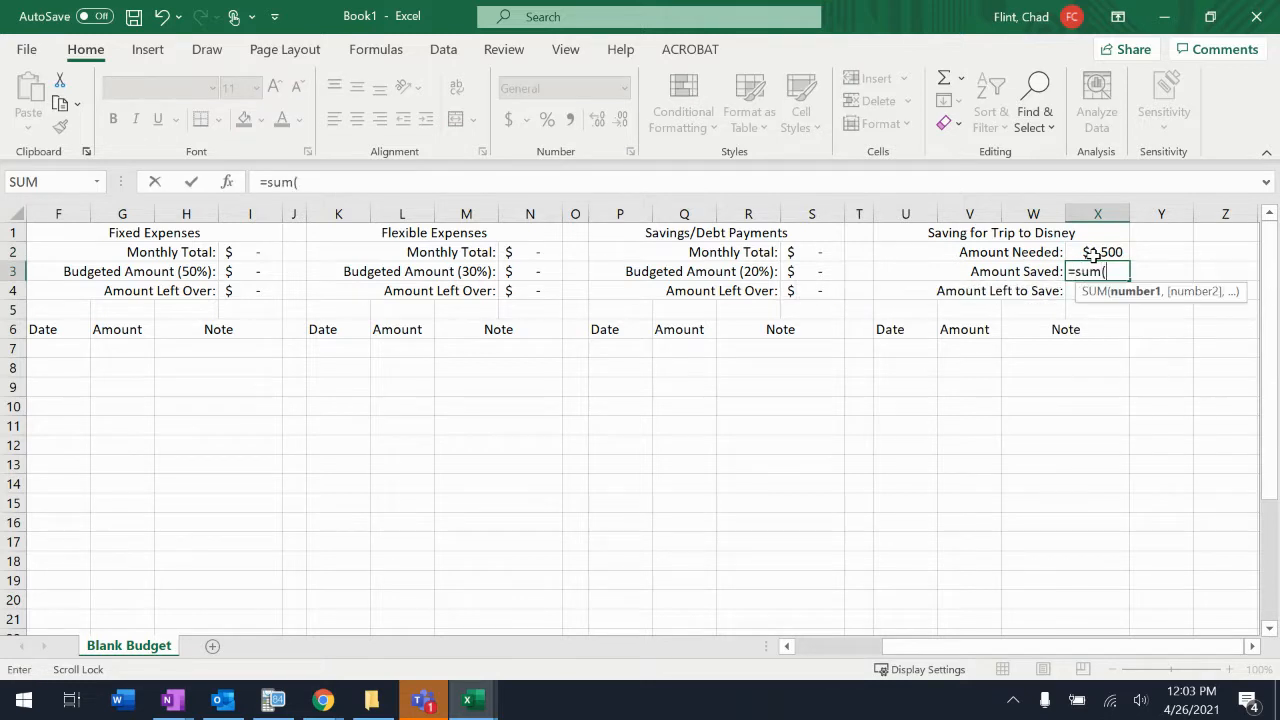
drag(970, 349, 965, 581)
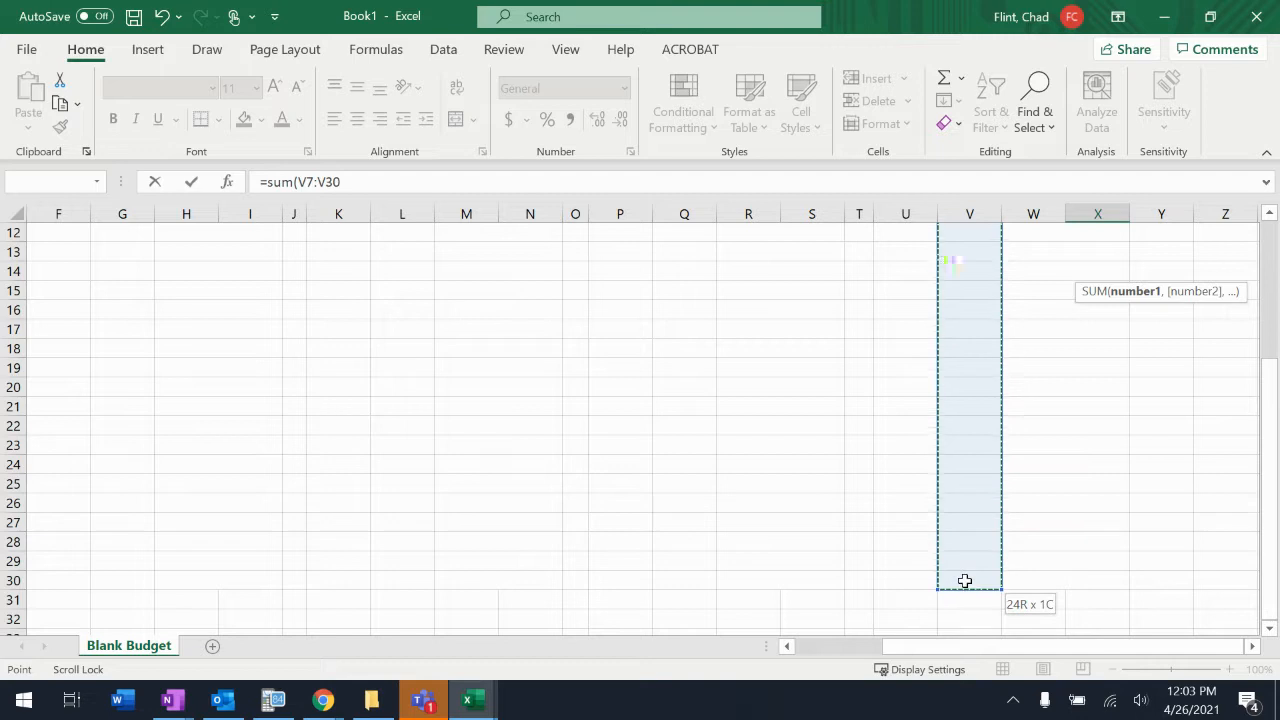